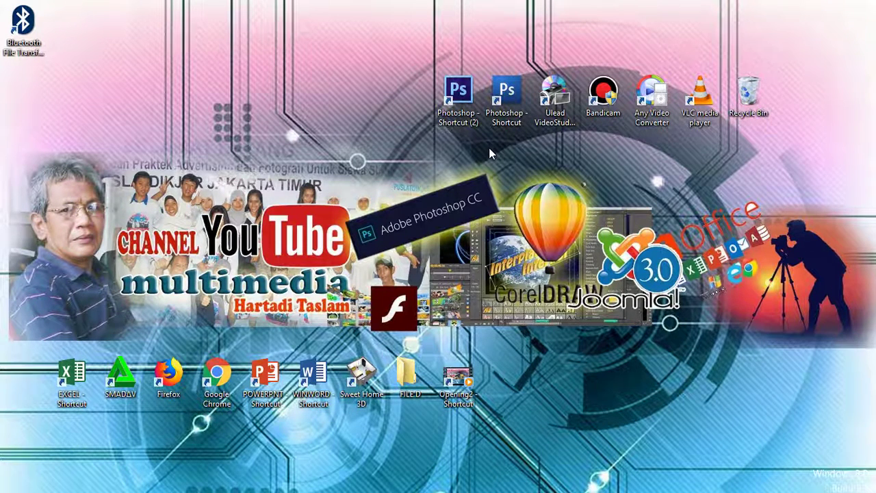
Step: Watch the Opening2 intro video full screen, close it, and launch Photoshop CS6
{"action": "double_click", "coordinate": [457, 376]}
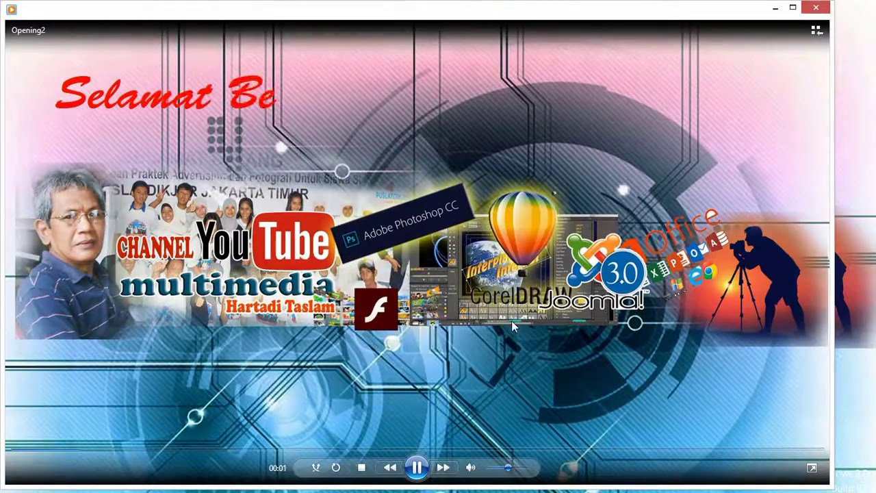
{"action": "double_click", "coordinate": [511, 321]}
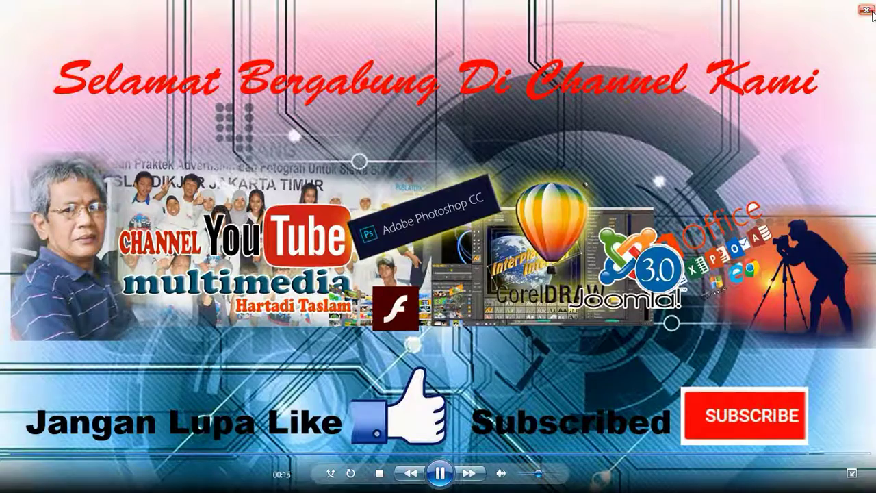
{"action": "left_click", "coordinate": [867, 11]}
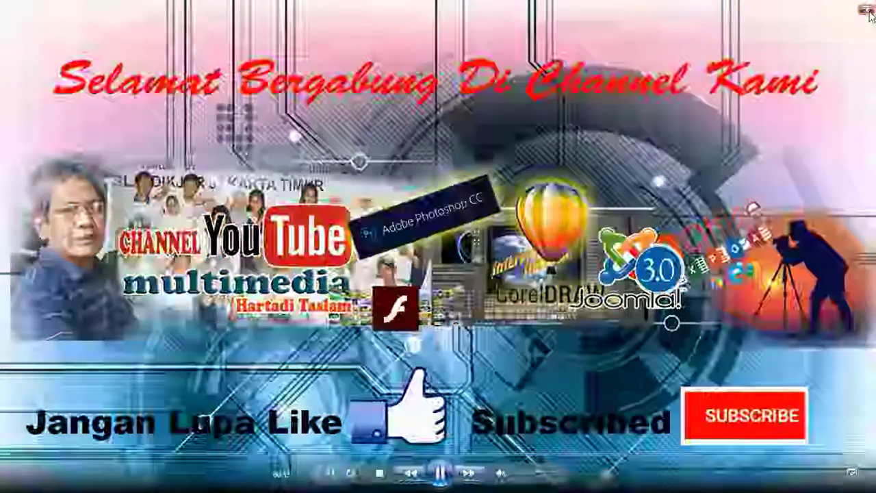
{"action": "double_click", "coordinate": [457, 109]}
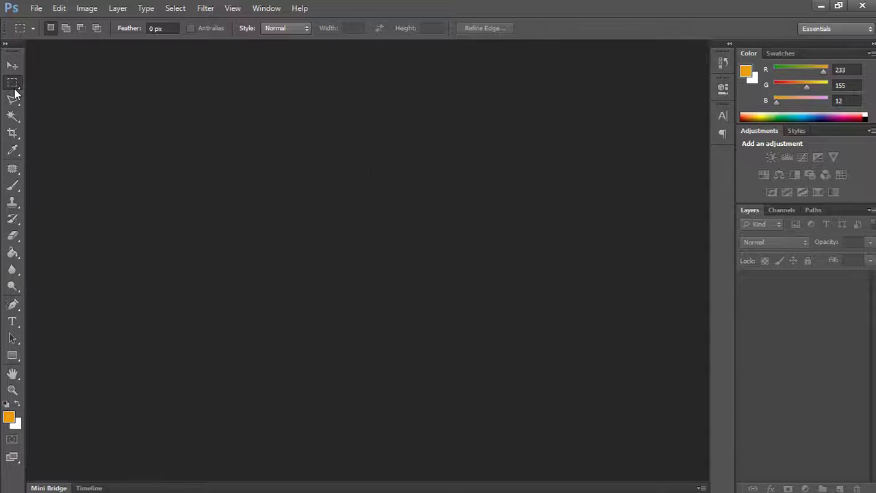
Step: Open gjgcgo3qrijh61odftor.jpg from the MATERI FOTO folder
{"action": "left_click", "coordinate": [37, 9]}
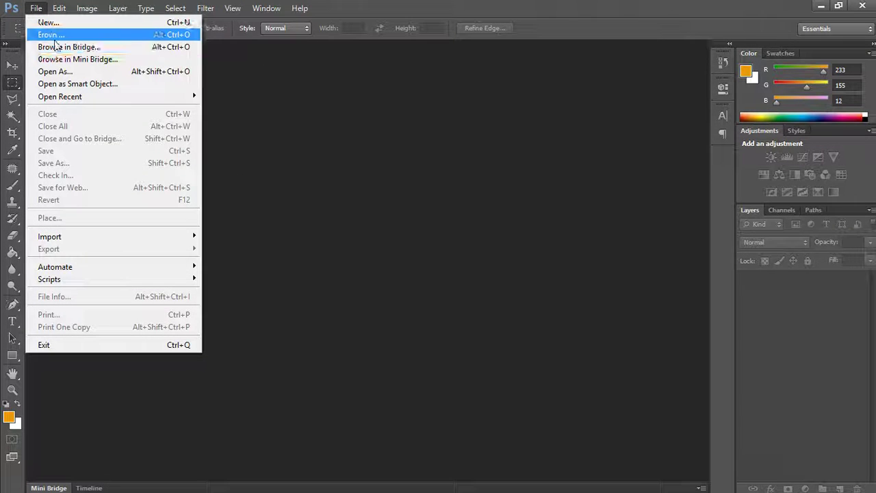
{"action": "left_click", "coordinate": [47, 34]}
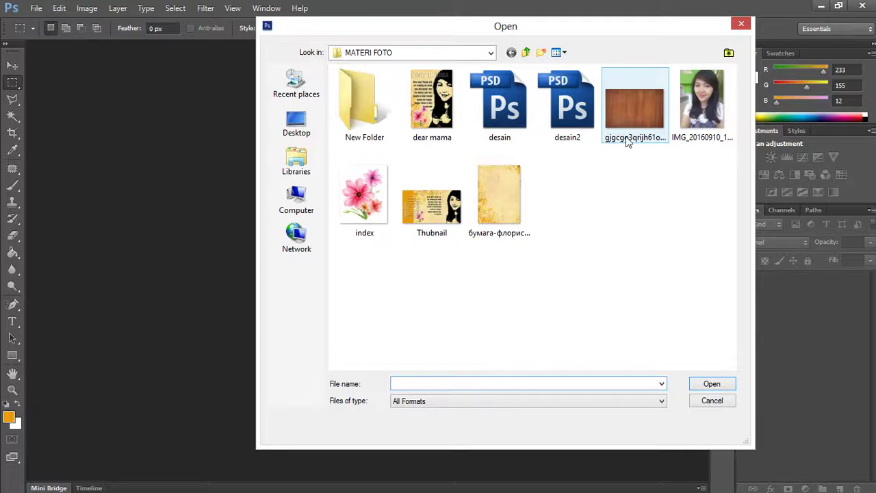
{"action": "left_click", "coordinate": [624, 117]}
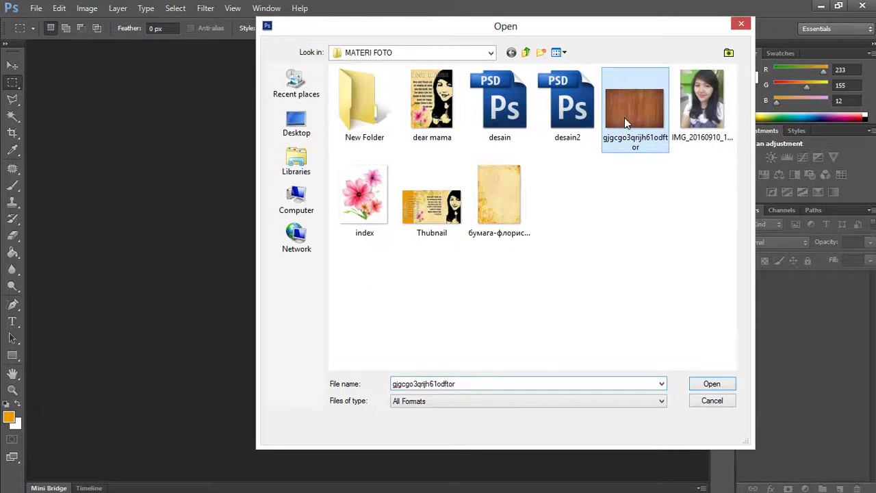
{"action": "left_click", "coordinate": [712, 385]}
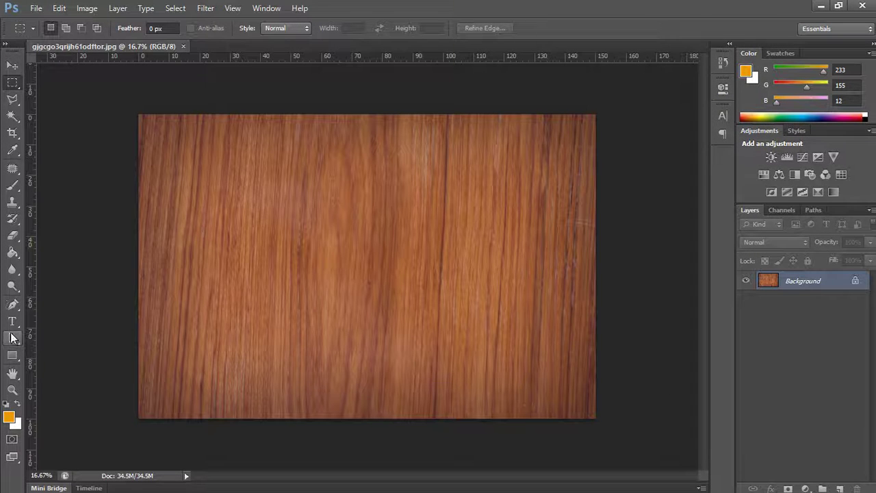
Step: Type the word EMBOSSED on the upper left of the wood texture
{"action": "left_click", "coordinate": [12, 321]}
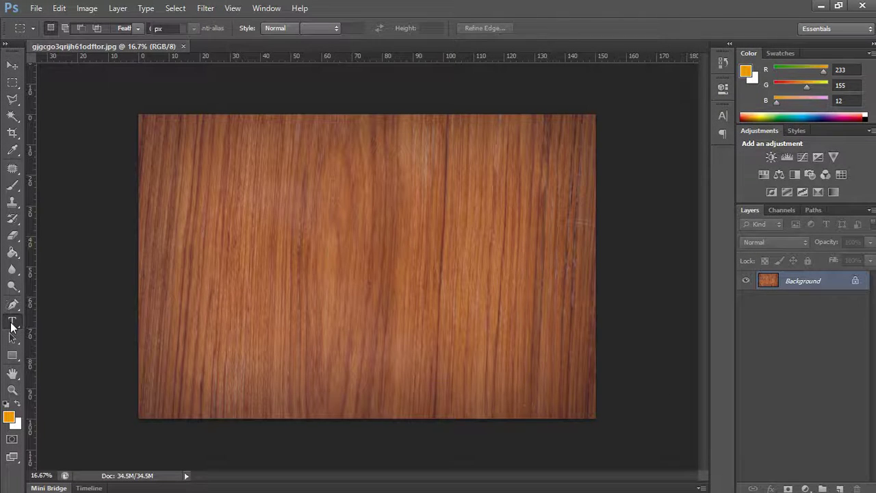
{"action": "left_click", "coordinate": [156, 194]}
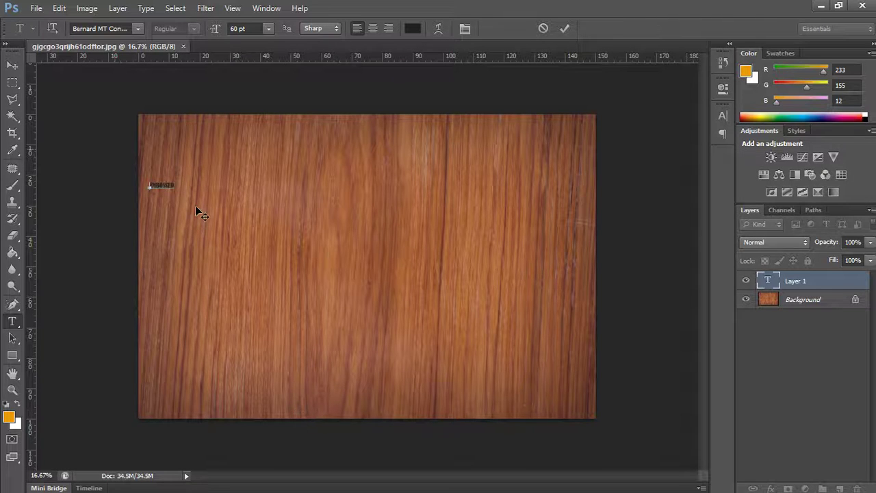
{"action": "left_click", "coordinate": [12, 66]}
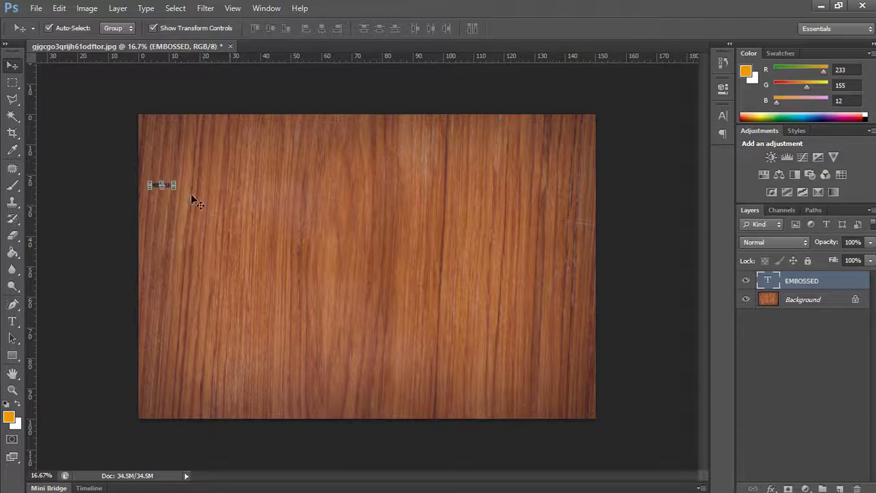
Step: Enlarge the EMBOSSED text to full height and move it near the top
{"action": "left_click_drag", "start_coordinate": [176, 185], "coordinate": [448, 301]}
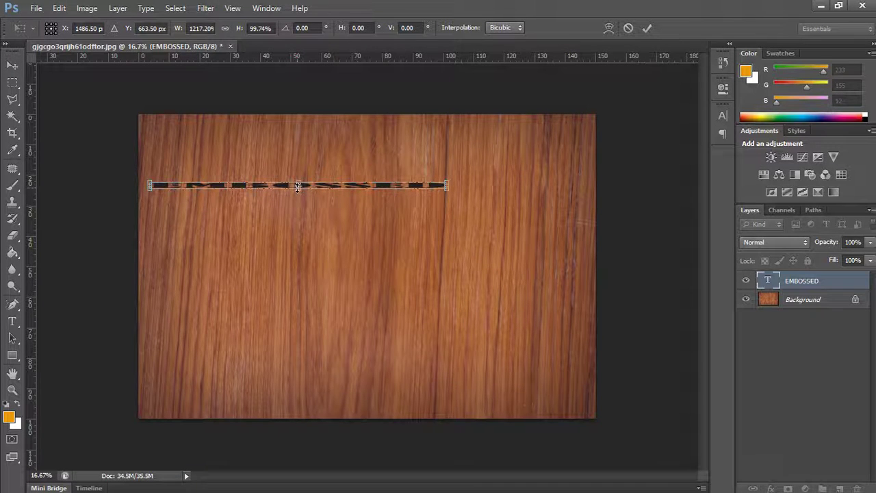
{"action": "left_click_drag", "start_coordinate": [299, 185], "coordinate": [304, 155]}
{"action": "mouse_move", "coordinate": [451, 195]}
{"action": "left_mouse_down"}
{"action": "mouse_move", "coordinate": [494, 269]}
{"action": "mouse_move", "coordinate": [503, 266]}
{"action": "left_mouse_up"}
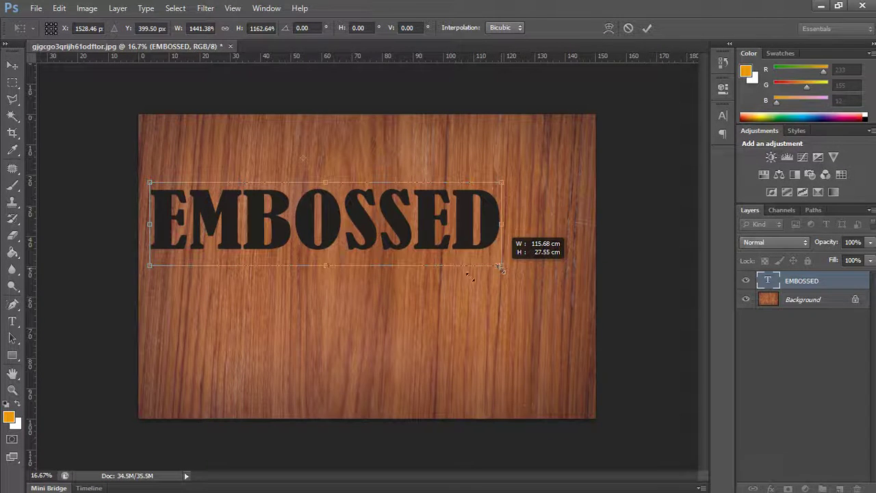
{"action": "left_click", "coordinate": [12, 65]}
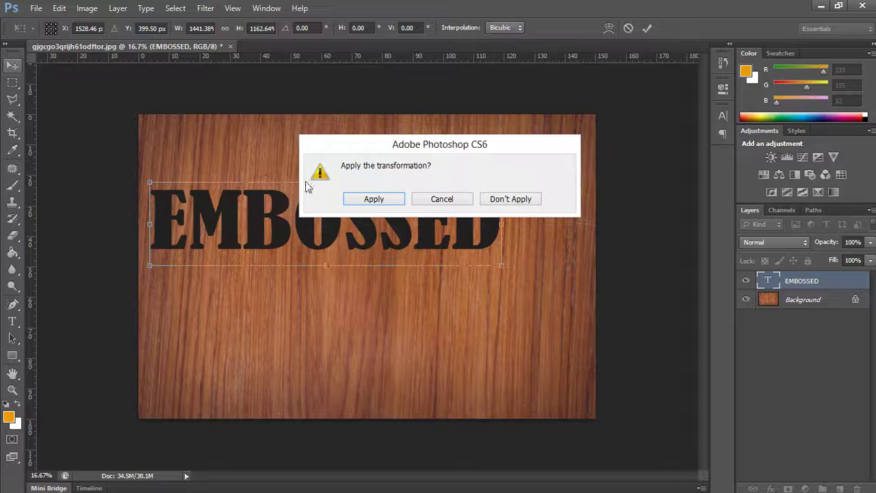
{"action": "left_click", "coordinate": [373, 201]}
{"action": "left_click_drag", "start_coordinate": [409, 223], "coordinate": [437, 179]}
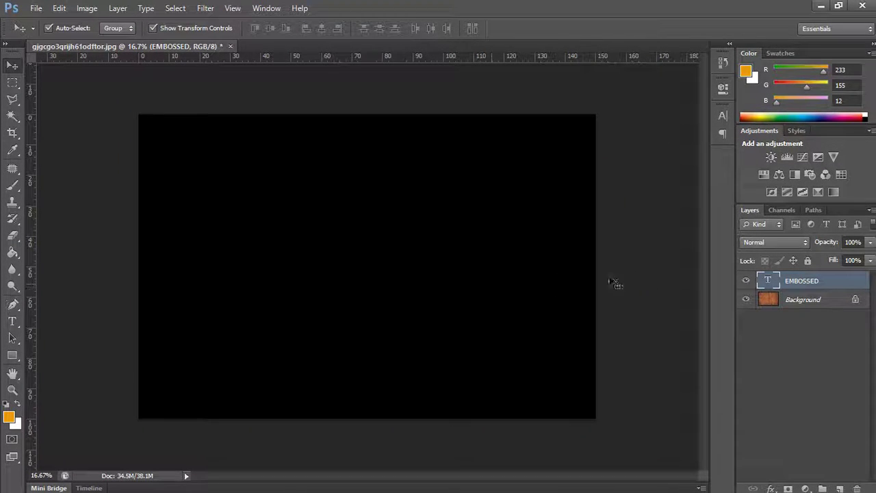
{"action": "left_click", "coordinate": [643, 276]}
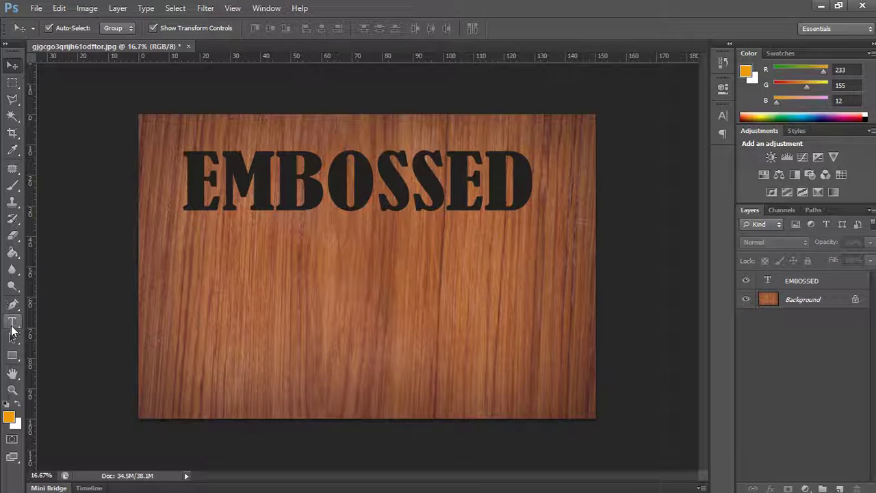
Step: Recolour all the EMBOSSED text to dark grey #231f20
{"action": "left_click", "coordinate": [12, 321]}
{"action": "left_click_drag", "start_coordinate": [185, 183], "coordinate": [537, 188]}
{"action": "left_click", "coordinate": [412, 28]}
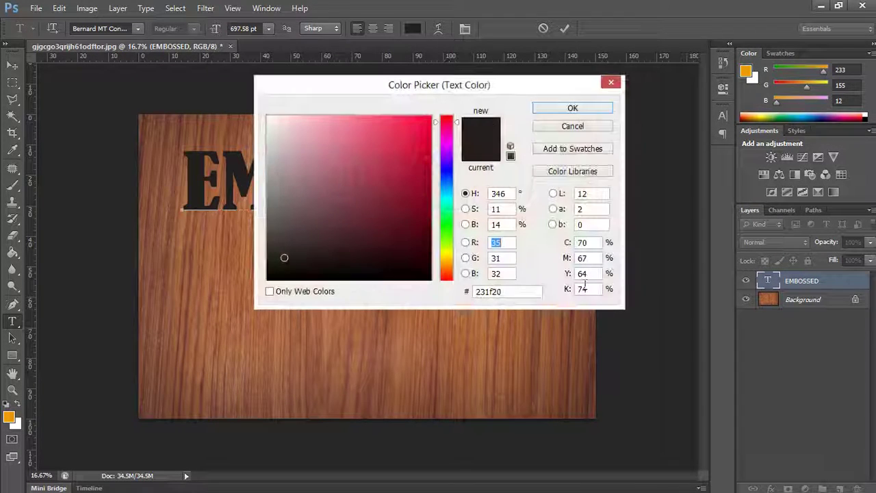
{"action": "left_click", "coordinate": [572, 108]}
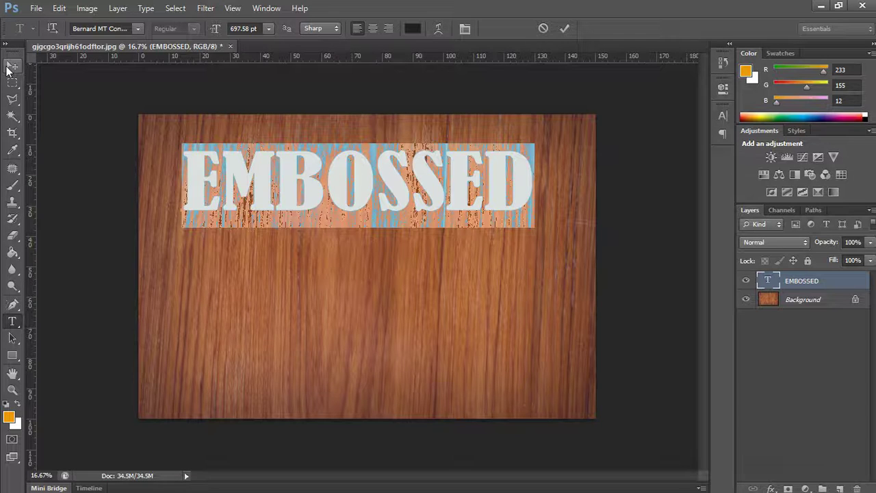
{"action": "left_click", "coordinate": [12, 65]}
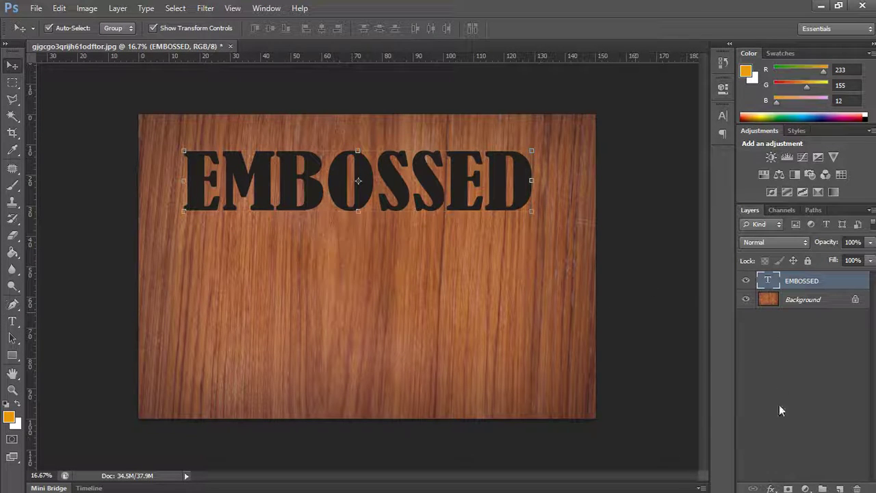
{"action": "left_click", "coordinate": [771, 488]}
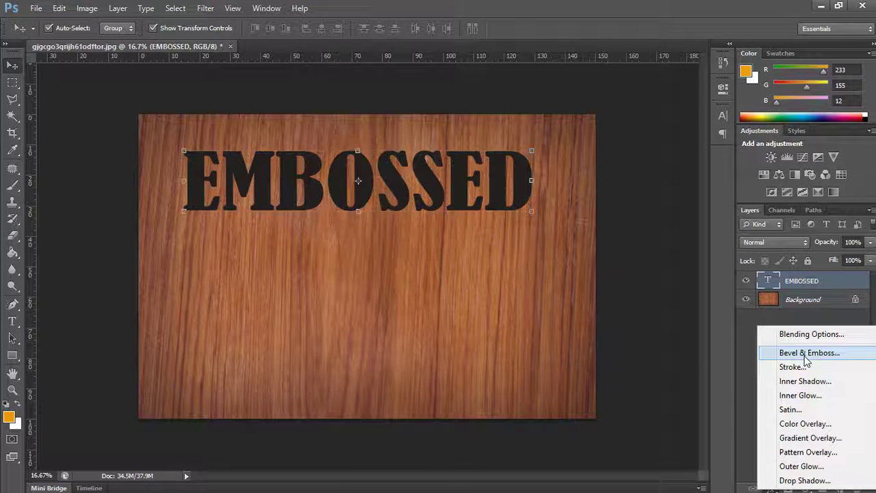
Step: Apply Bevel & Emboss to the EMBOSSED text with 286% depth and 21 px size
{"action": "left_click", "coordinate": [118, 14]}
{"action": "left_click", "coordinate": [117, 14]}
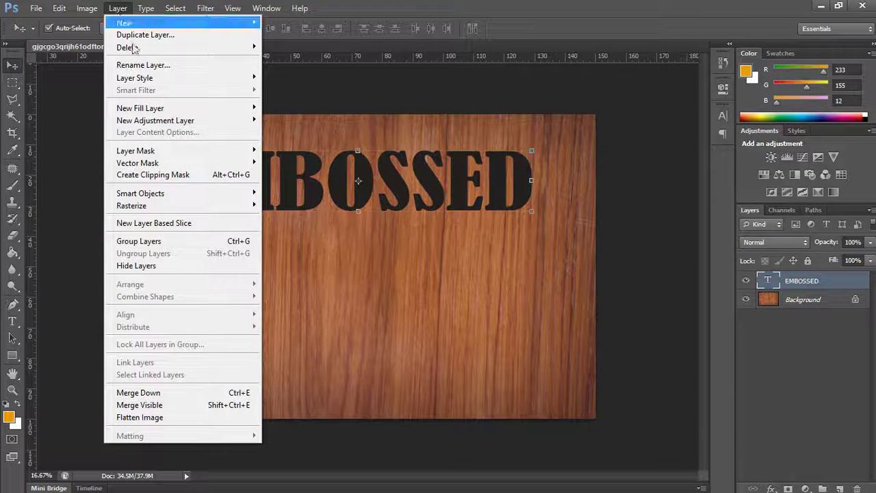
{"action": "mouse_move", "coordinate": [135, 77]}
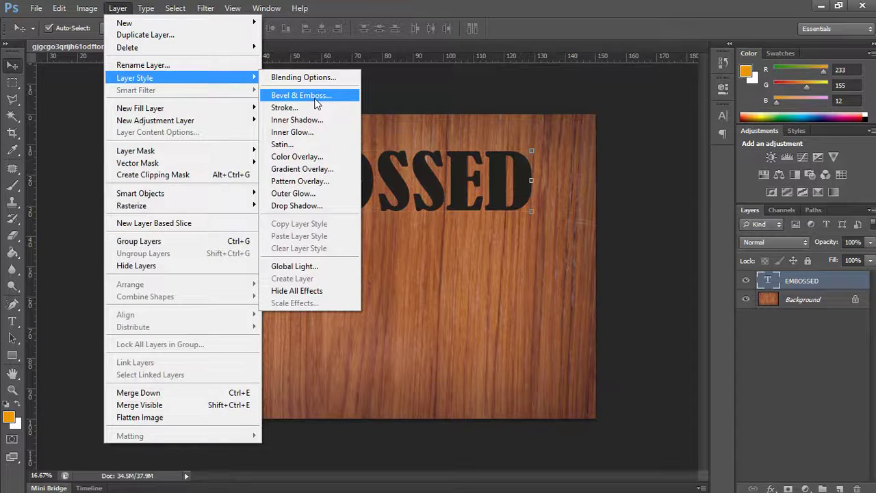
{"action": "left_click", "coordinate": [315, 97]}
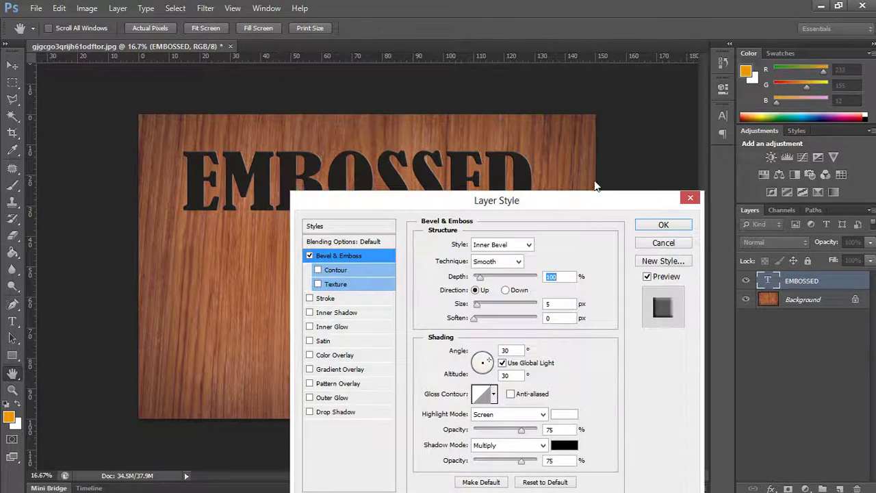
{"action": "mouse_move", "coordinate": [595, 199]}
{"action": "left_mouse_down"}
{"action": "mouse_move", "coordinate": [764, 60]}
{"action": "mouse_move", "coordinate": [734, 54]}
{"action": "left_mouse_up"}
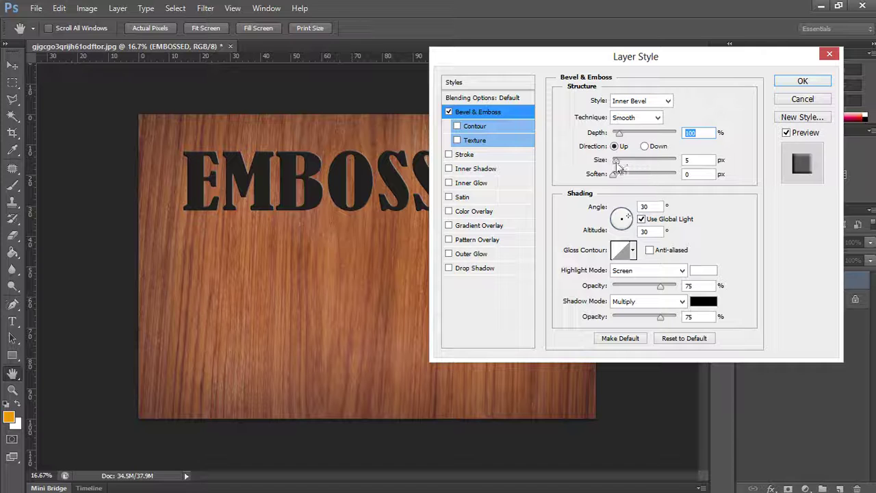
{"action": "mouse_move", "coordinate": [616, 162]}
{"action": "left_mouse_down"}
{"action": "mouse_move", "coordinate": [631, 133]}
{"action": "mouse_move", "coordinate": [623, 163]}
{"action": "left_mouse_up"}
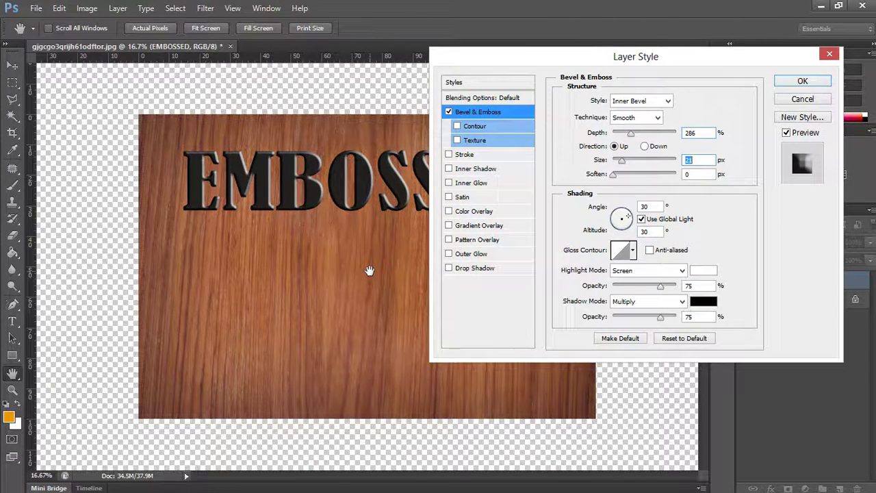
{"action": "left_click", "coordinate": [801, 81]}
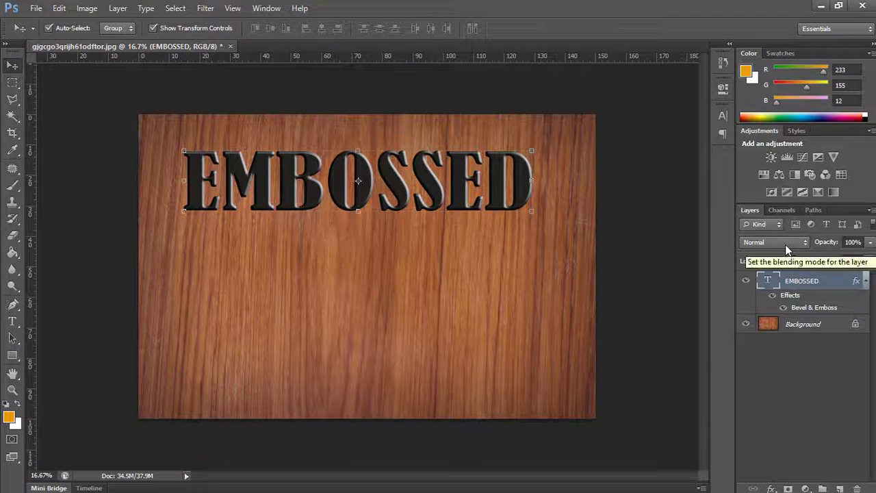
Step: Change the EMBOSSED text layer's blending mode to Screen
{"action": "left_click", "coordinate": [786, 248]}
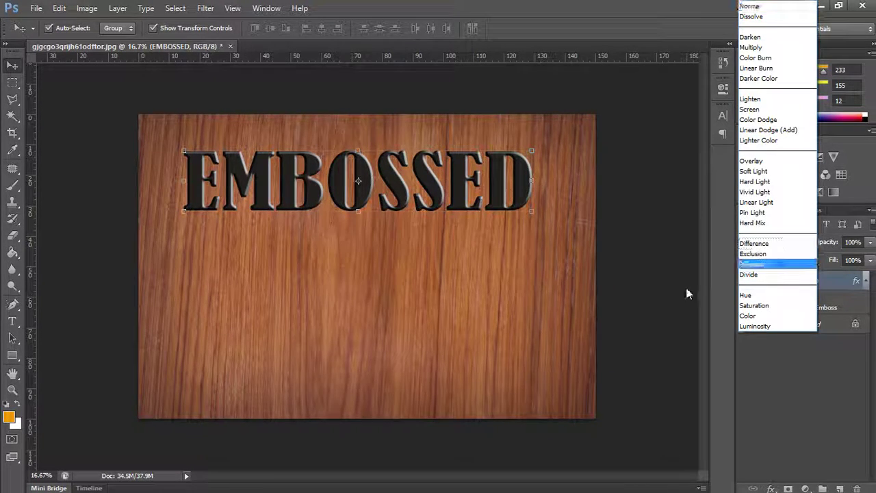
{"action": "left_click", "coordinate": [670, 300]}
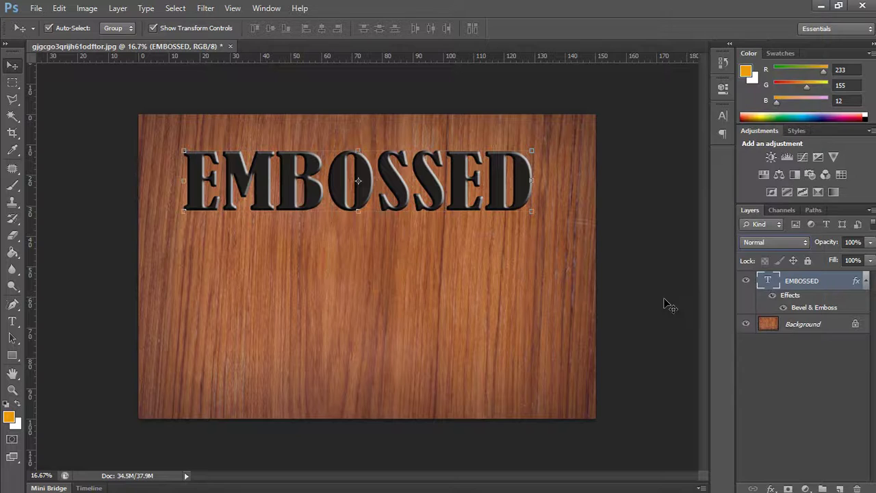
{"action": "left_click", "coordinate": [779, 246]}
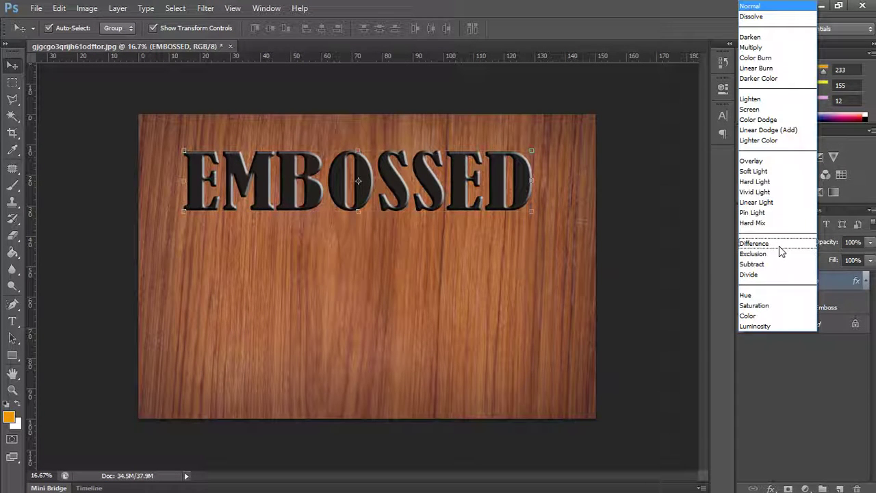
{"action": "left_click", "coordinate": [748, 109]}
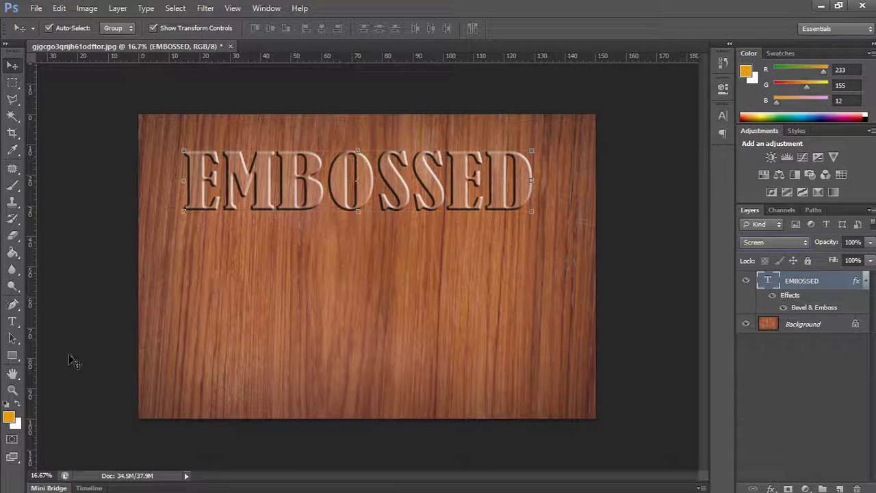
Step: Fit the whole image on screen and nudge the EMBOSSED title slightly right and down
{"action": "left_click", "coordinate": [13, 390]}
{"action": "left_click", "coordinate": [320, 202]}
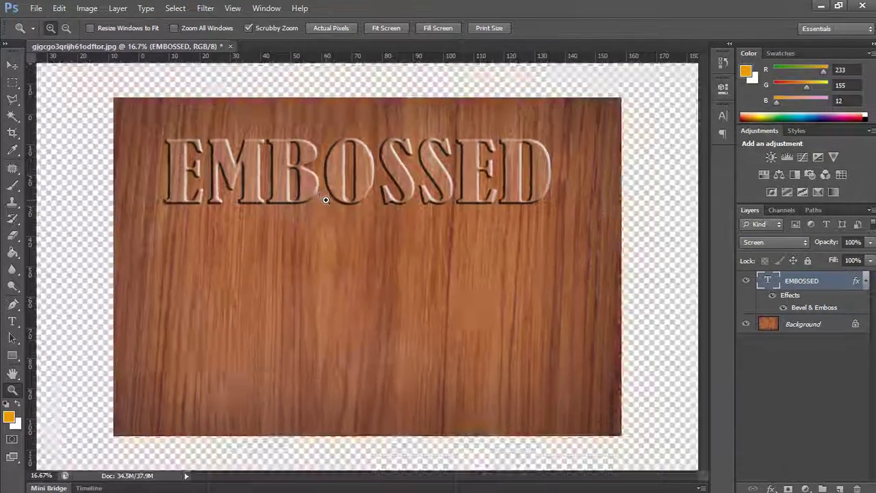
{"action": "left_click", "coordinate": [12, 66]}
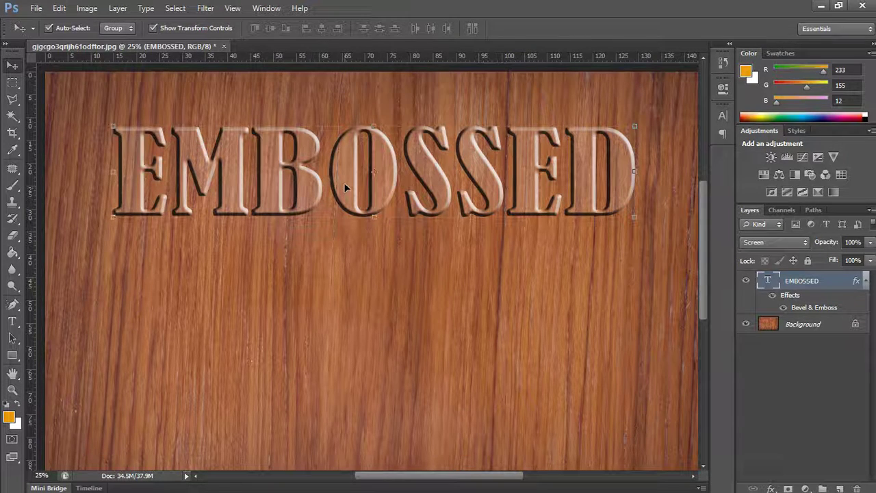
{"action": "mouse_move", "coordinate": [344, 187]}
{"action": "left_mouse_down"}
{"action": "mouse_move", "coordinate": [344, 195]}
{"action": "mouse_move", "coordinate": [379, 183]}
{"action": "mouse_move", "coordinate": [343, 176]}
{"action": "mouse_move", "coordinate": [350, 174]}
{"action": "left_mouse_up"}
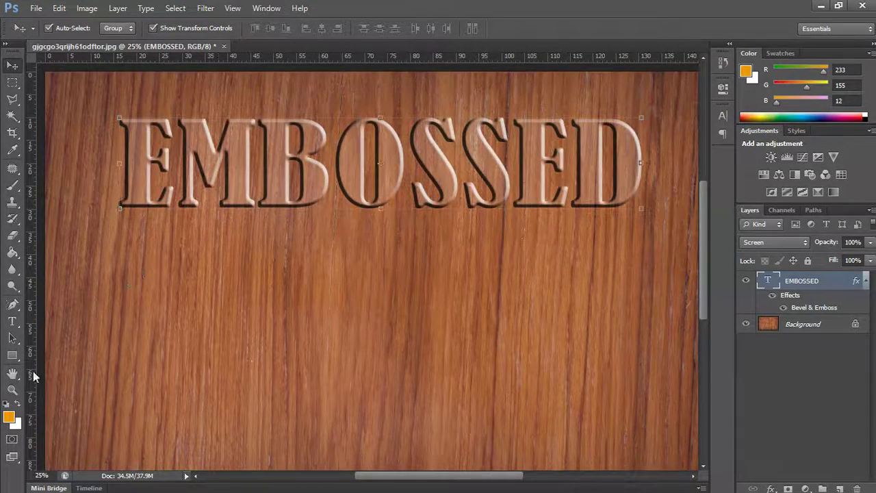
{"action": "left_click", "coordinate": [13, 391]}
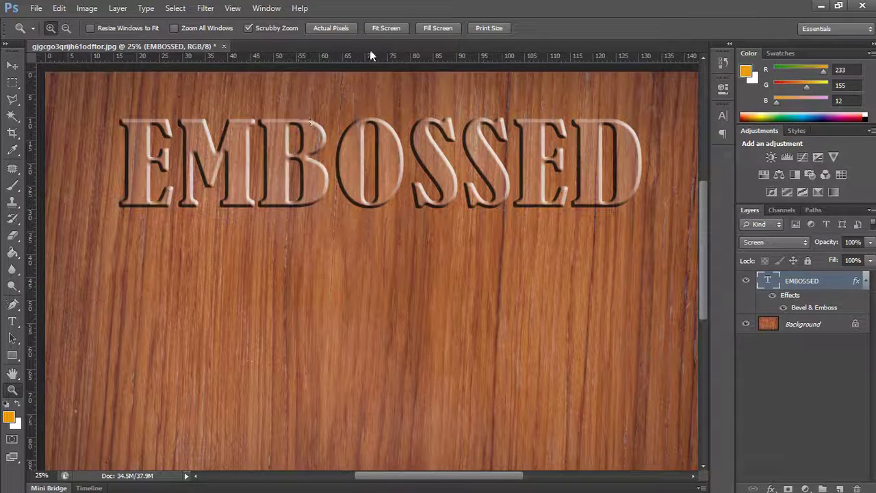
{"action": "left_click", "coordinate": [387, 29]}
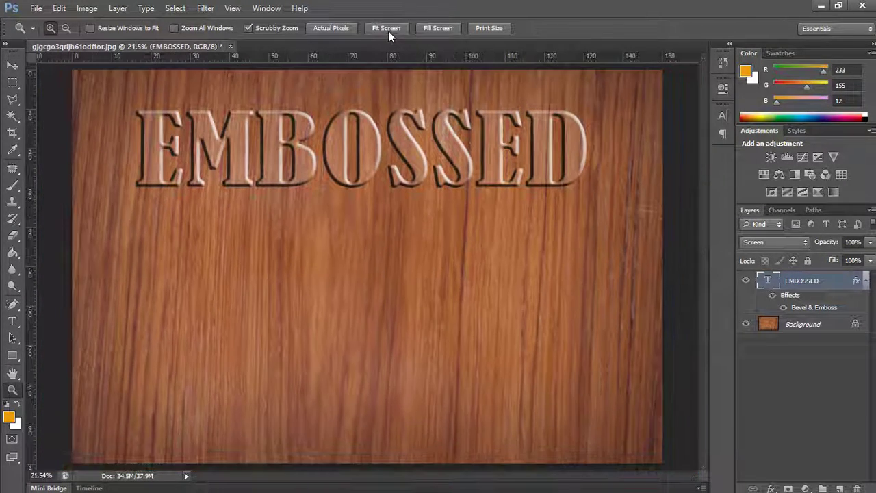
{"action": "left_click", "coordinate": [12, 65]}
{"action": "left_click_drag", "start_coordinate": [337, 157], "coordinate": [347, 166]}
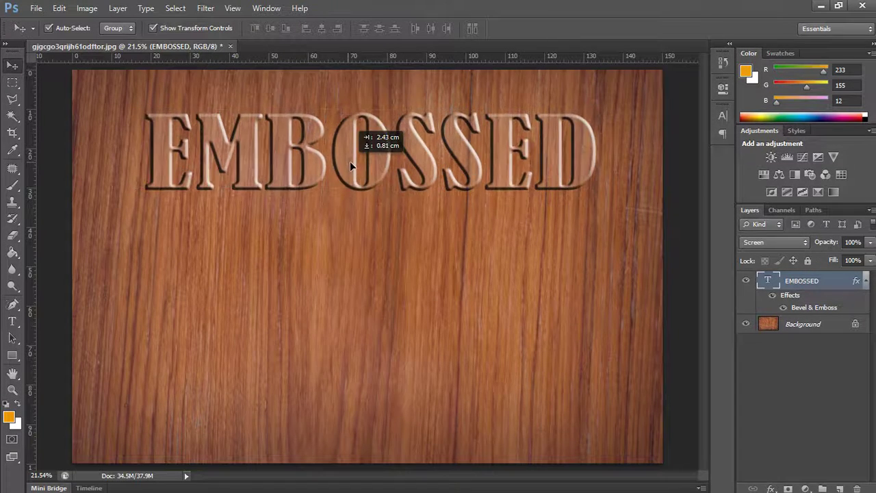
{"action": "left_click", "coordinate": [13, 321]}
Step: Type a second 60 pt EMBOSSED on the left and enlarge it
{"action": "left_click", "coordinate": [113, 320]}
{"action": "type", "text": "EMBOSSED"}
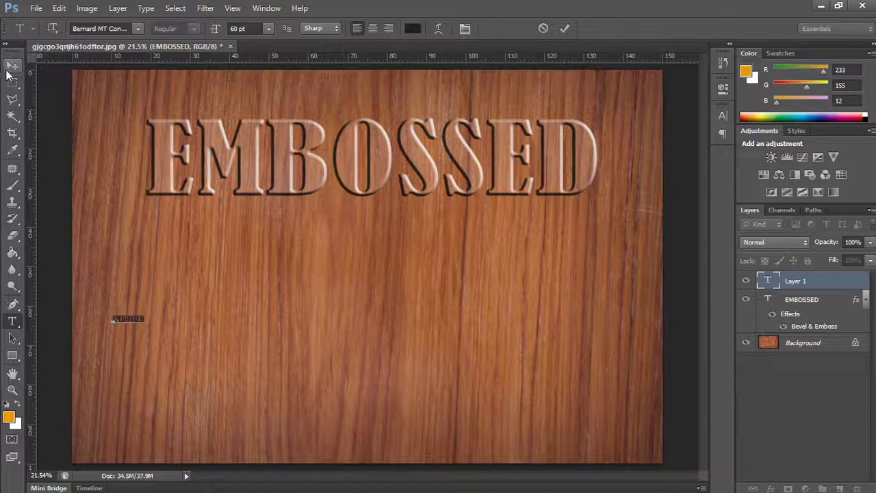
{"action": "left_click", "coordinate": [13, 65]}
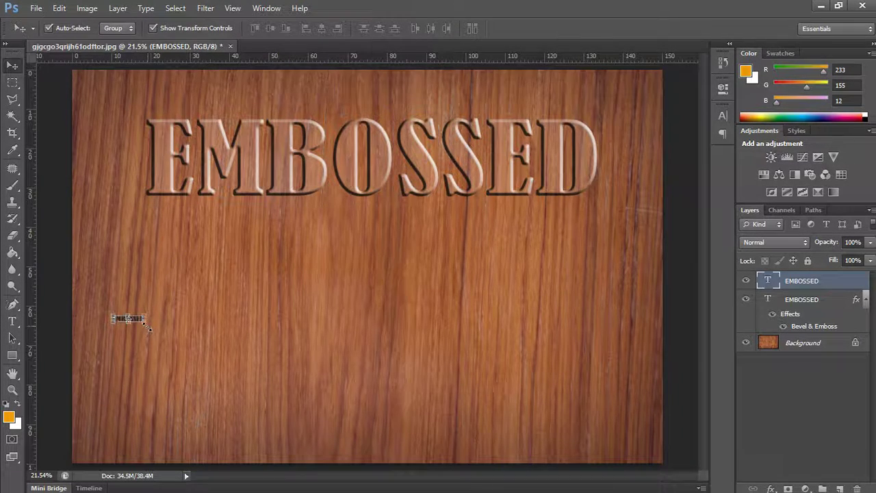
{"action": "key", "text": "ctrl+t"}
{"action": "mouse_move", "coordinate": [145, 322]}
{"action": "left_mouse_down"}
{"action": "mouse_move", "coordinate": [518, 415]}
{"action": "mouse_move", "coordinate": [512, 409]}
{"action": "left_mouse_up"}
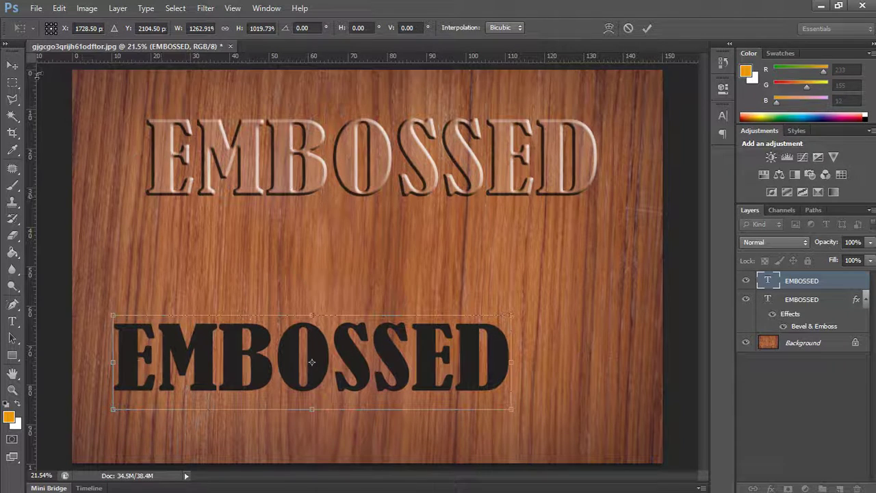
{"action": "left_click", "coordinate": [13, 66]}
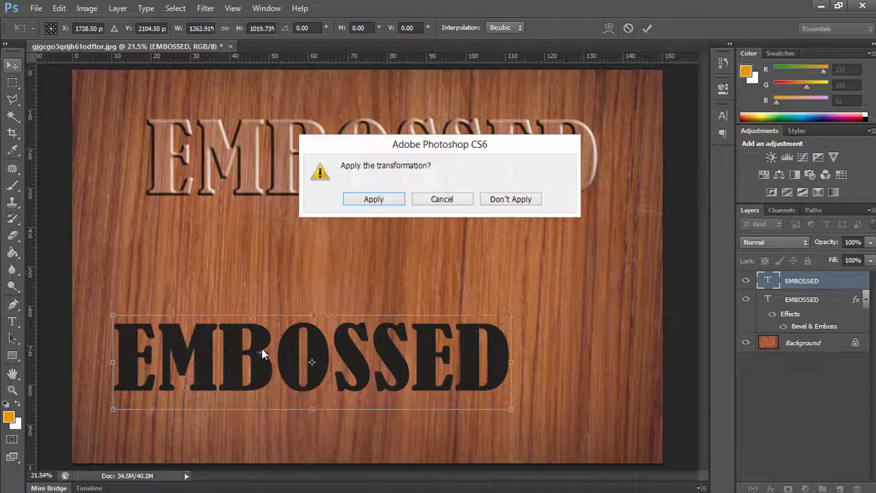
{"action": "left_click", "coordinate": [388, 200]}
Step: Move the black text just beneath the title and stretch it to the title's width
{"action": "left_click_drag", "start_coordinate": [350, 358], "coordinate": [386, 254]}
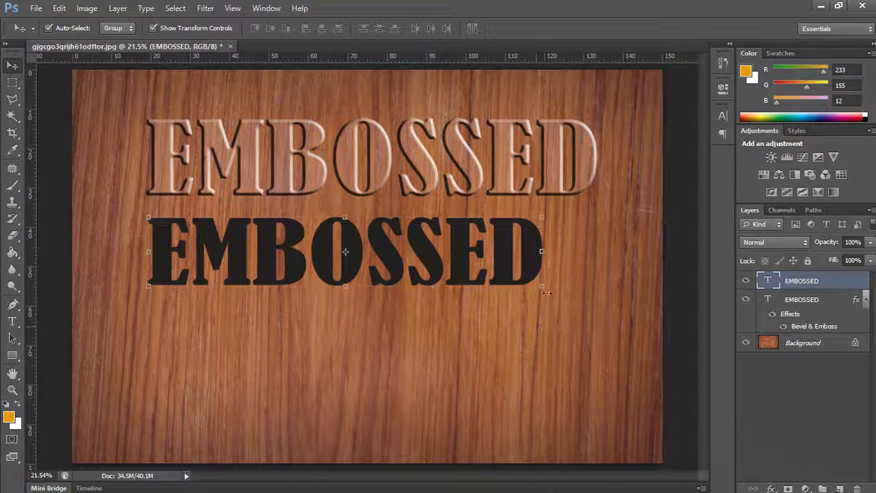
{"action": "mouse_move", "coordinate": [545, 290]}
{"action": "left_mouse_down"}
{"action": "mouse_move", "coordinate": [540, 285]}
{"action": "mouse_move", "coordinate": [595, 318]}
{"action": "left_mouse_up"}
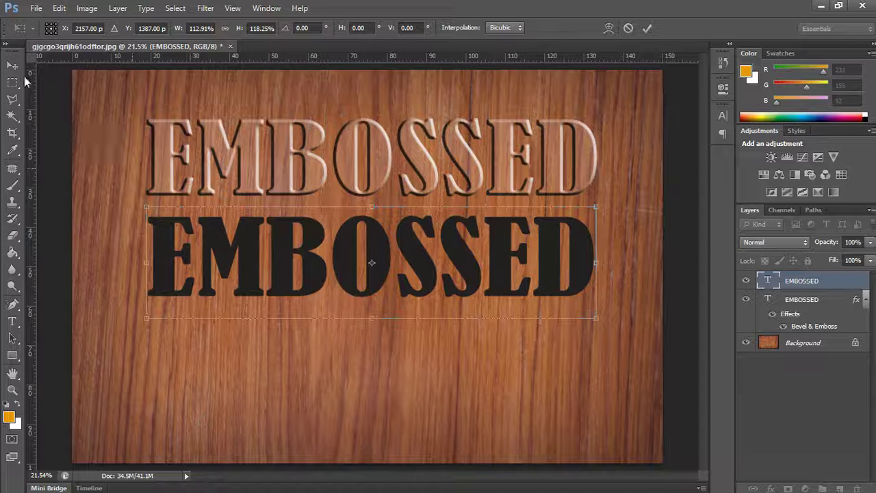
{"action": "left_click", "coordinate": [13, 65]}
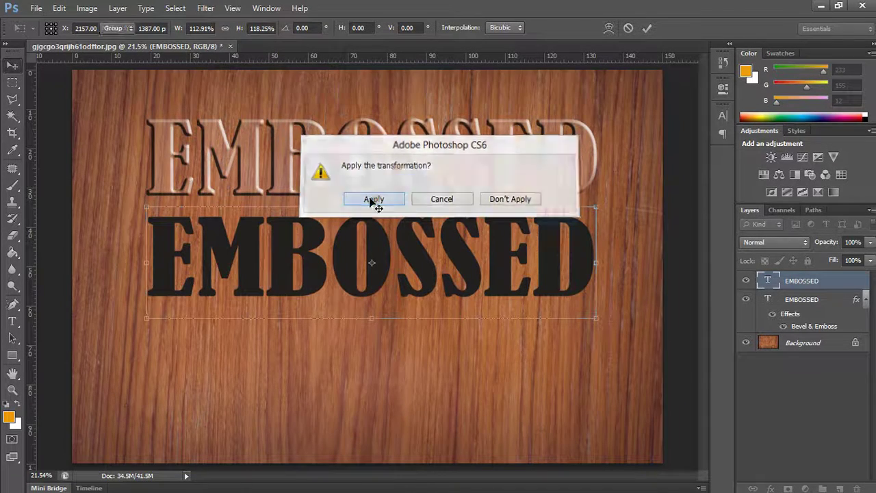
{"action": "left_click", "coordinate": [373, 200]}
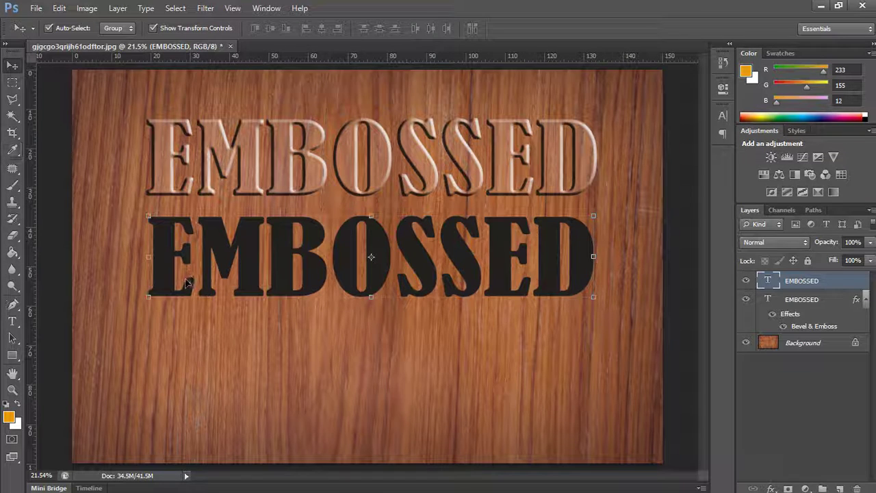
Step: Select all black EMBOSSED letters with Magic Wand and Similar, then delete their layer
{"action": "left_click", "coordinate": [15, 120]}
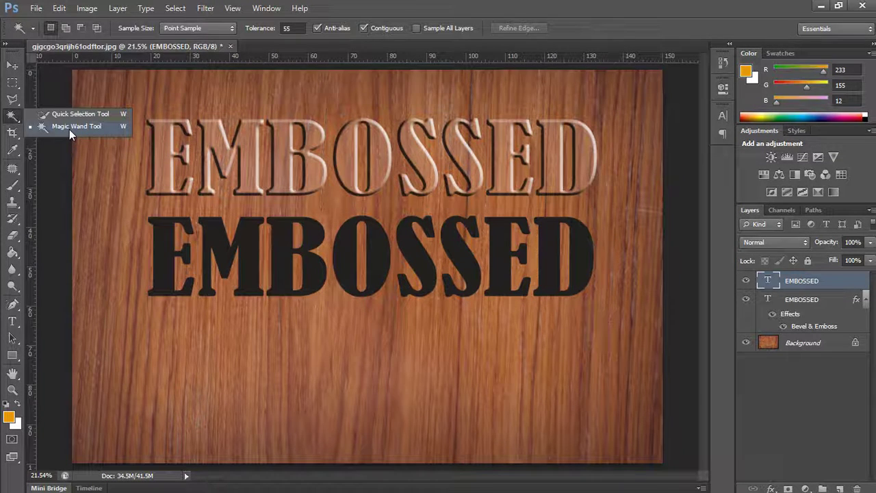
{"action": "left_click", "coordinate": [69, 129]}
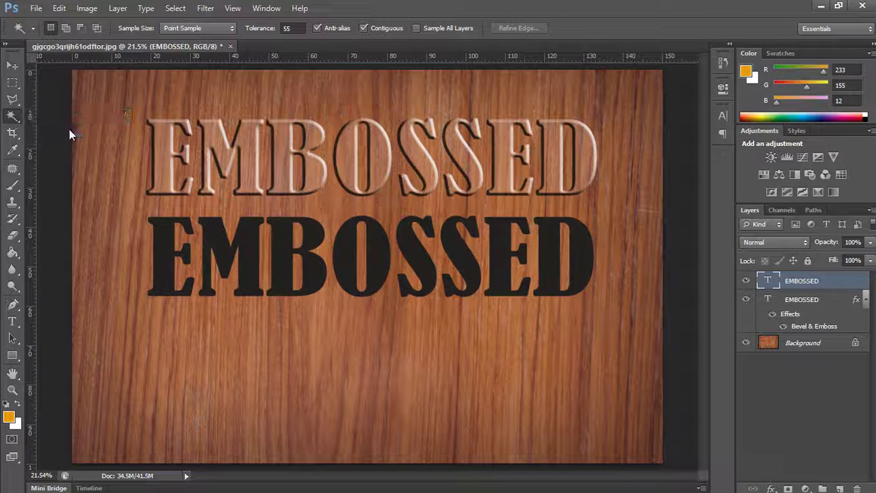
{"action": "left_click", "coordinate": [163, 260]}
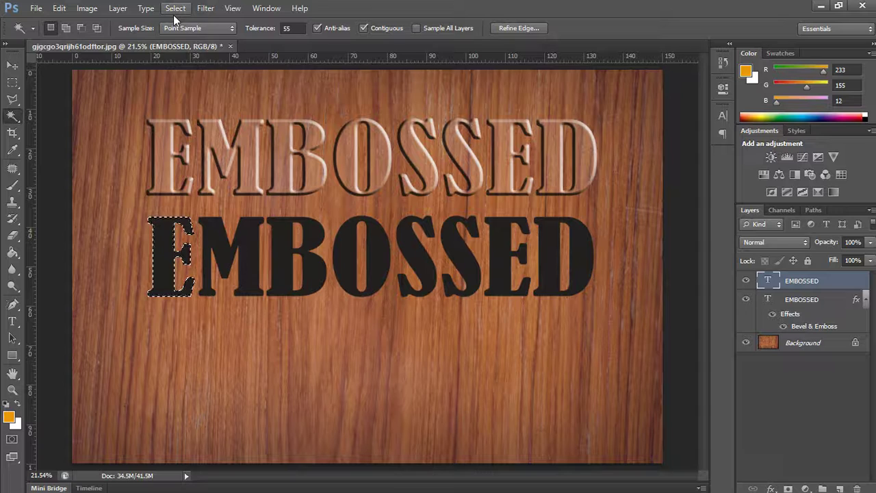
{"action": "left_click", "coordinate": [174, 10]}
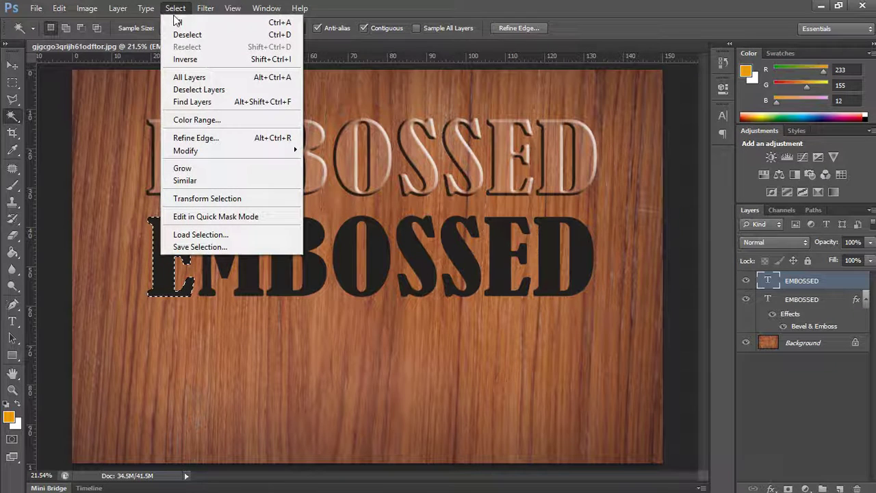
{"action": "left_click", "coordinate": [202, 182]}
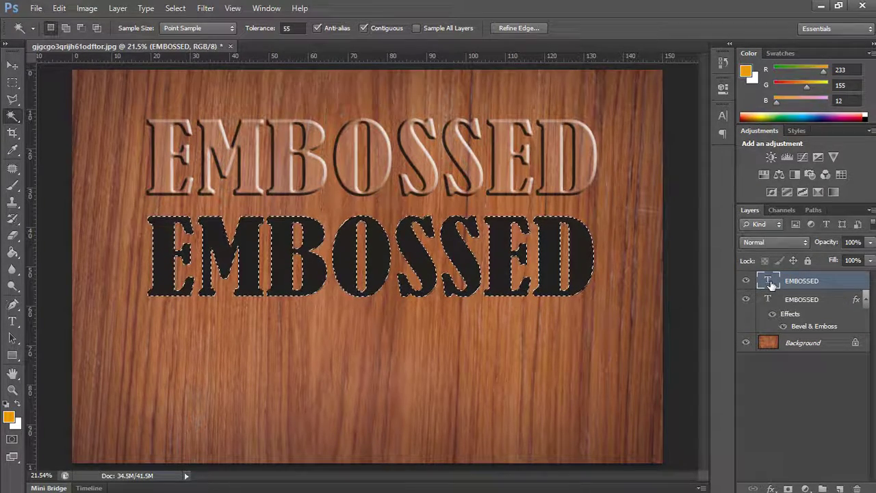
{"action": "left_click_drag", "start_coordinate": [771, 284], "coordinate": [857, 489]}
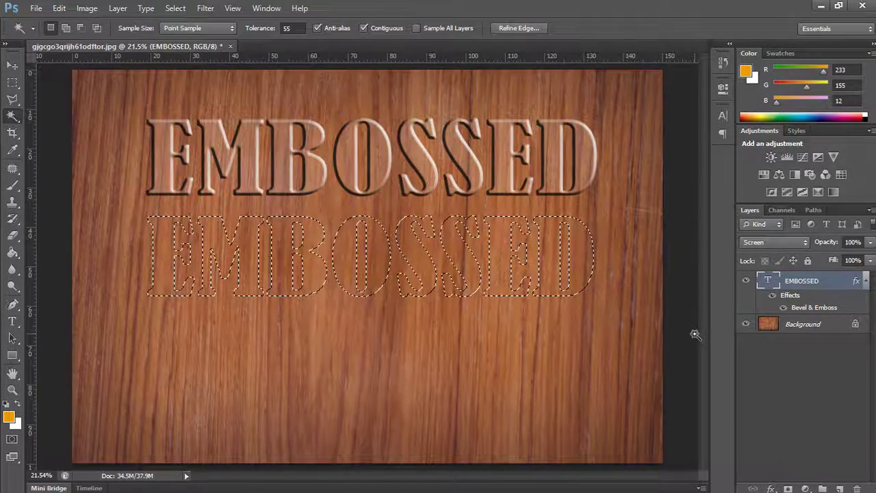
Step: Copy the wood inside the letter selection from Background and paste it as Layer 1
{"action": "left_click", "coordinate": [804, 328]}
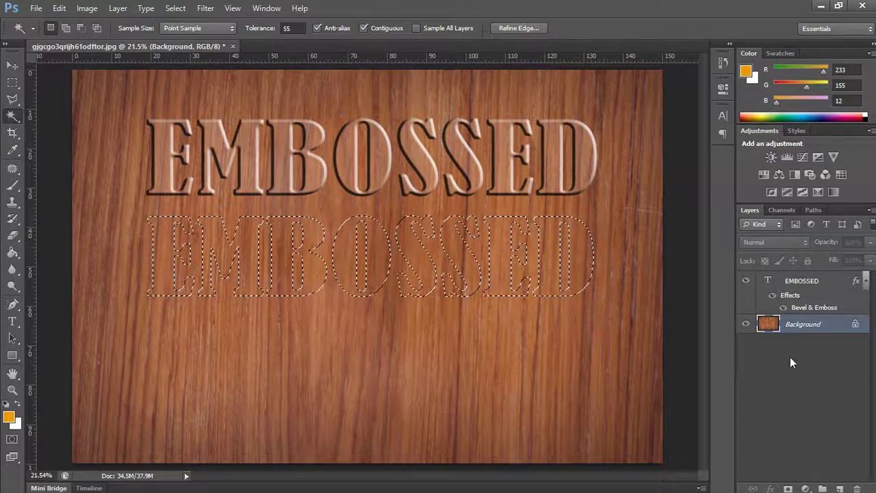
{"action": "left_click", "coordinate": [59, 8]}
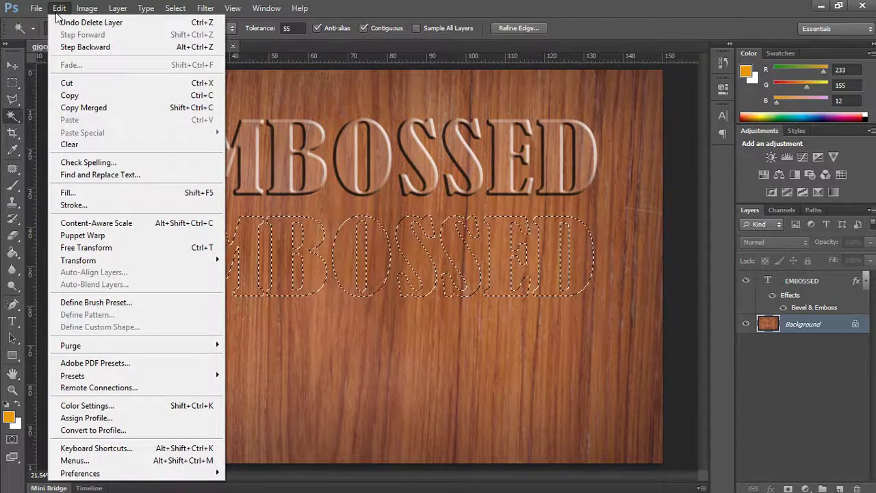
{"action": "left_click", "coordinate": [65, 95]}
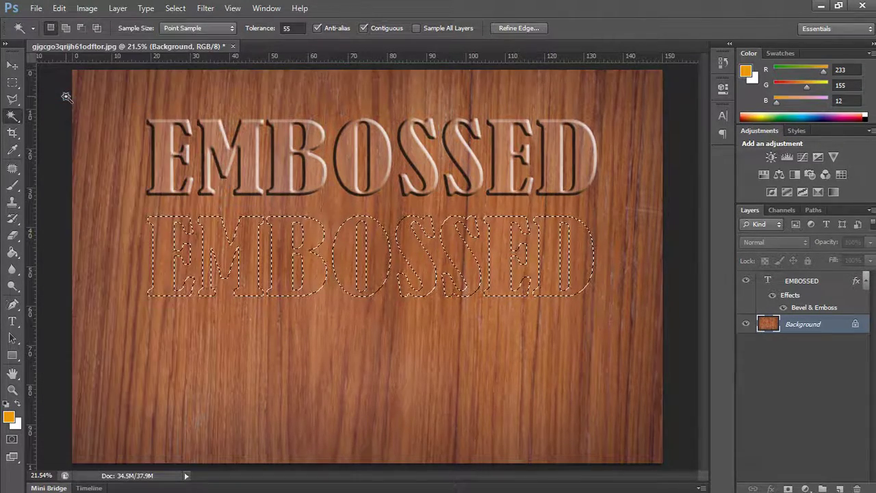
{"action": "left_click", "coordinate": [59, 8]}
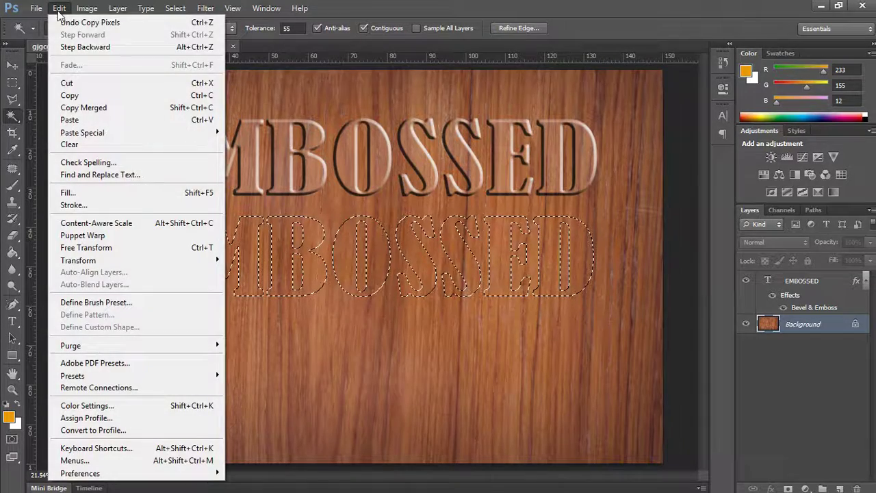
{"action": "left_click", "coordinate": [72, 120]}
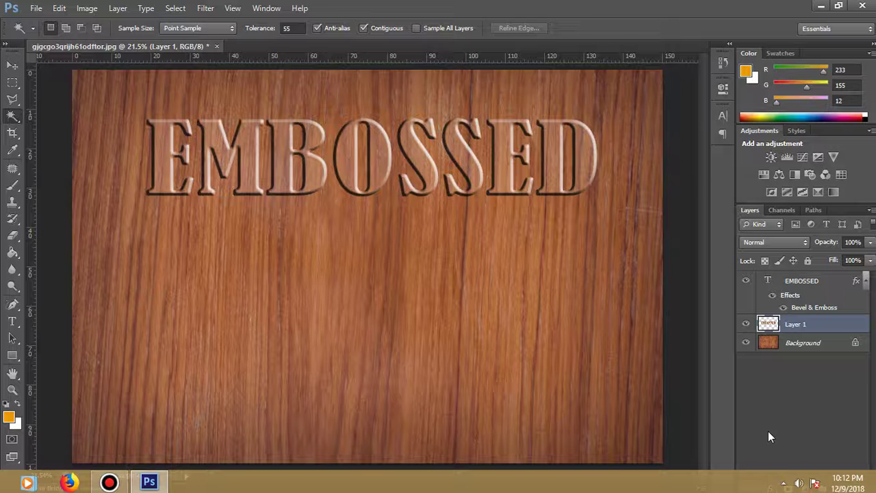
Step: Add Bevel & Emboss to the Layer 1 wood letters with 24 px size and 286% depth
{"action": "left_click", "coordinate": [771, 488]}
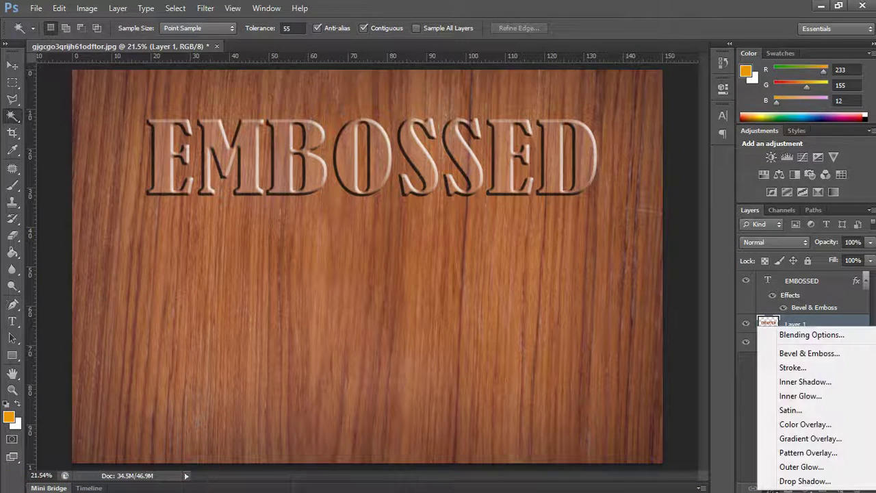
{"action": "left_click", "coordinate": [803, 353]}
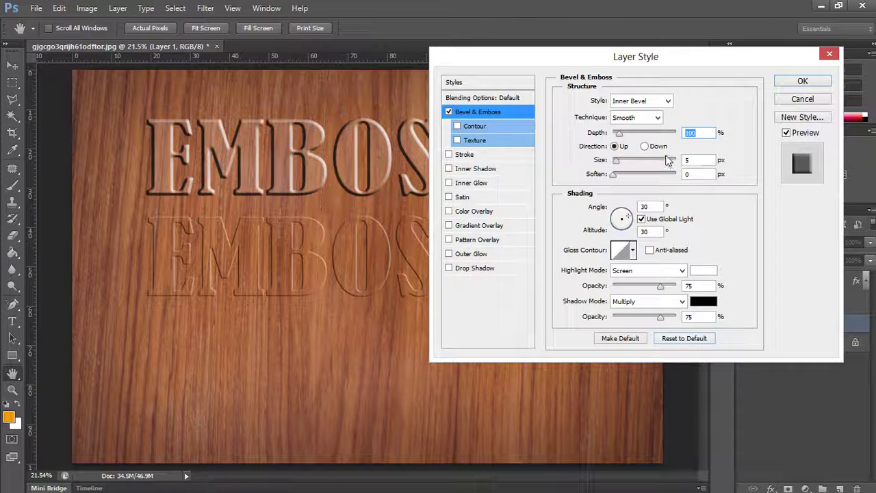
{"action": "left_click_drag", "start_coordinate": [618, 162], "coordinate": [622, 164]}
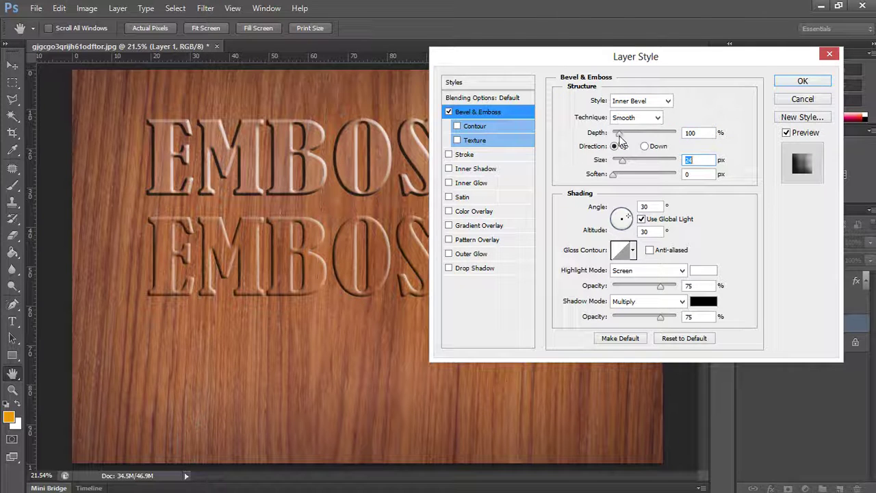
{"action": "left_click_drag", "start_coordinate": [619, 134], "coordinate": [630, 134]}
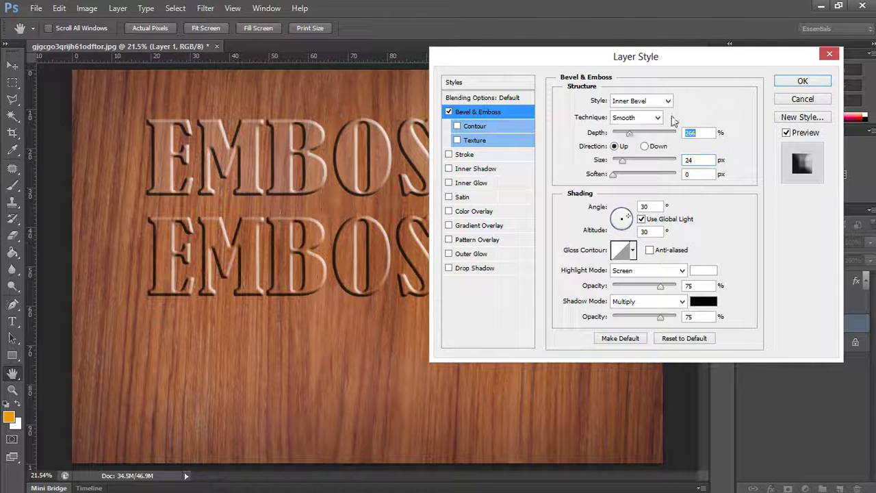
{"action": "left_click", "coordinate": [799, 83]}
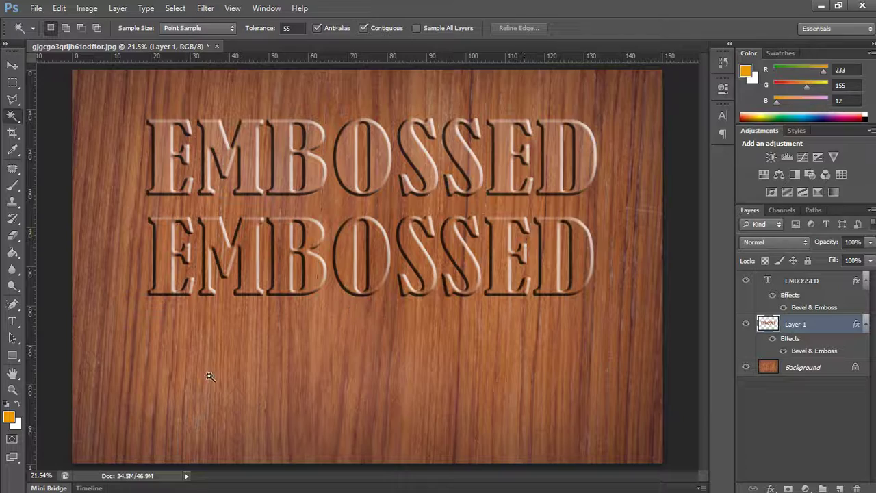
Step: Zoom in on the two EMBOSSED lines, then drag the top title and the lower wood letters
{"action": "left_click", "coordinate": [12, 390]}
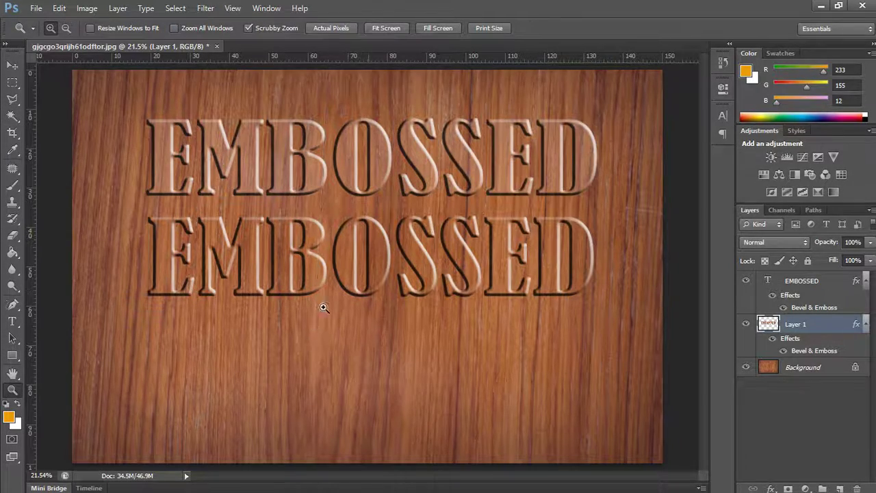
{"action": "left_click", "coordinate": [326, 202]}
{"action": "left_click", "coordinate": [326, 202]}
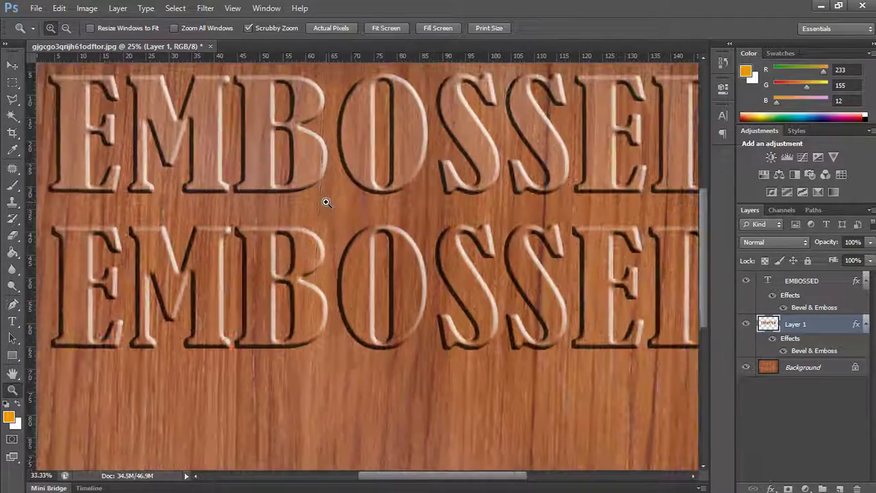
{"action": "left_click", "coordinate": [10, 66]}
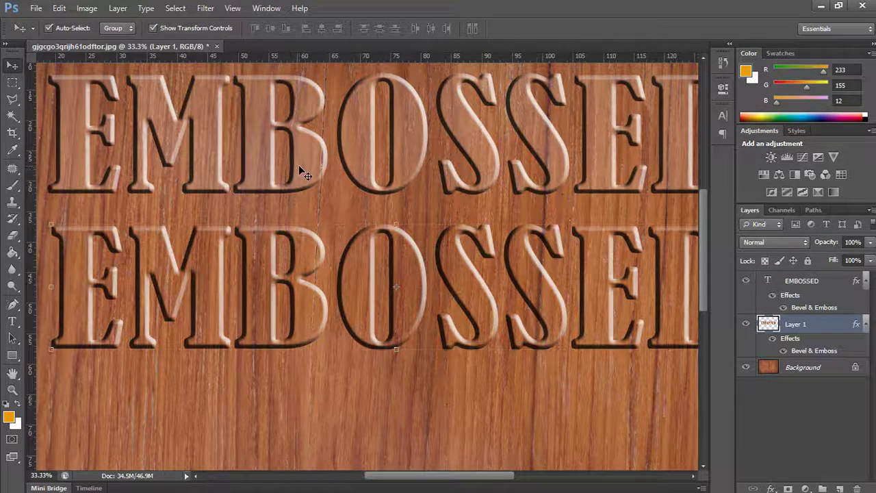
{"action": "left_click_drag", "start_coordinate": [304, 172], "coordinate": [304, 168]}
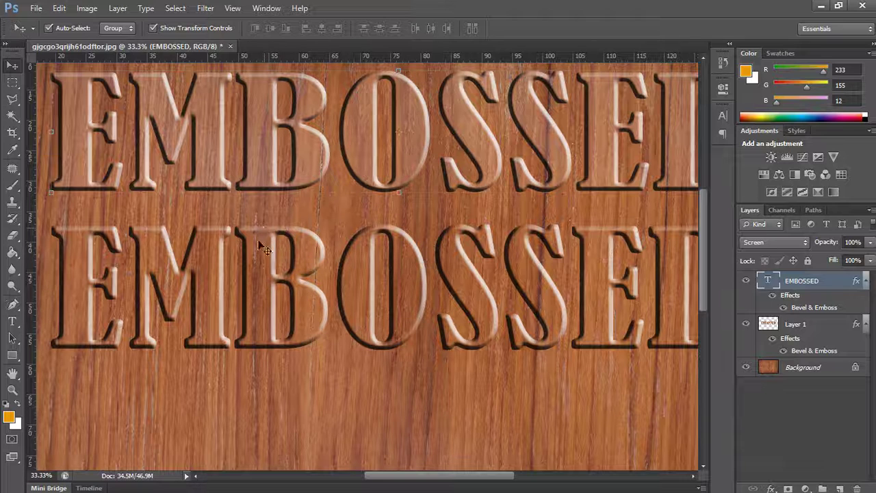
{"action": "mouse_move", "coordinate": [259, 274]}
{"action": "left_mouse_down"}
{"action": "mouse_move", "coordinate": [285, 288]}
{"action": "mouse_move", "coordinate": [225, 342]}
{"action": "left_mouse_up"}
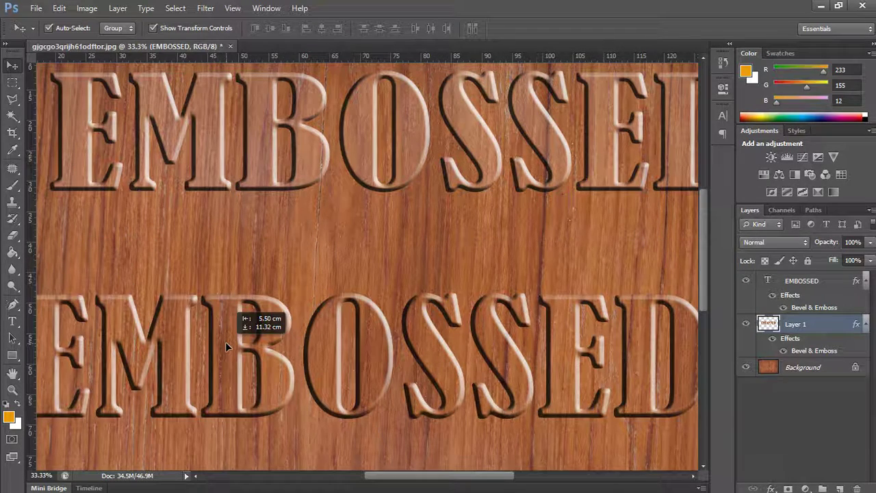
Step: Undo the lower-text move, fit the whole image, and nudge the top EMBOSSED line into place
{"action": "key", "text": "ctrl+z"}
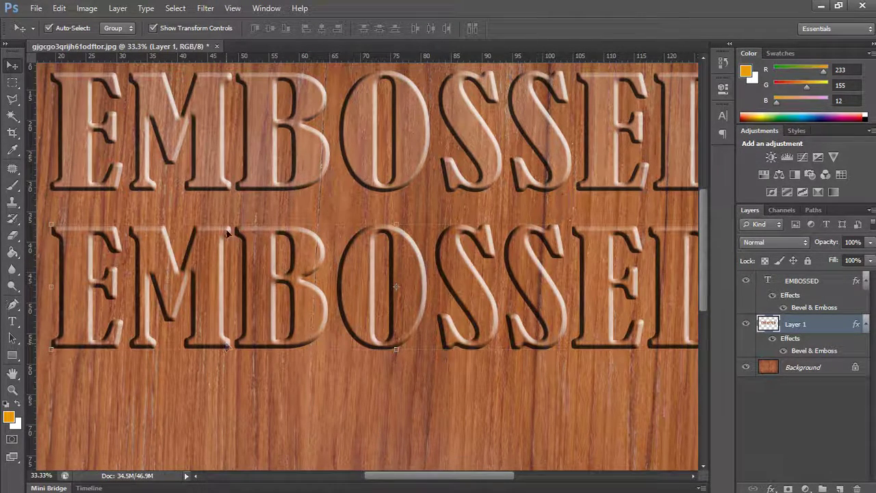
{"action": "left_click", "coordinate": [13, 389]}
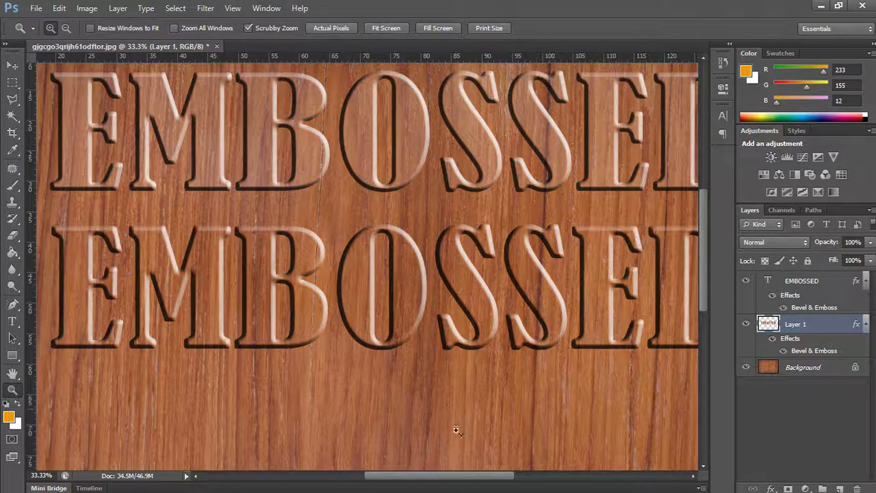
{"action": "left_click", "coordinate": [389, 31]}
{"action": "left_click", "coordinate": [425, 207]}
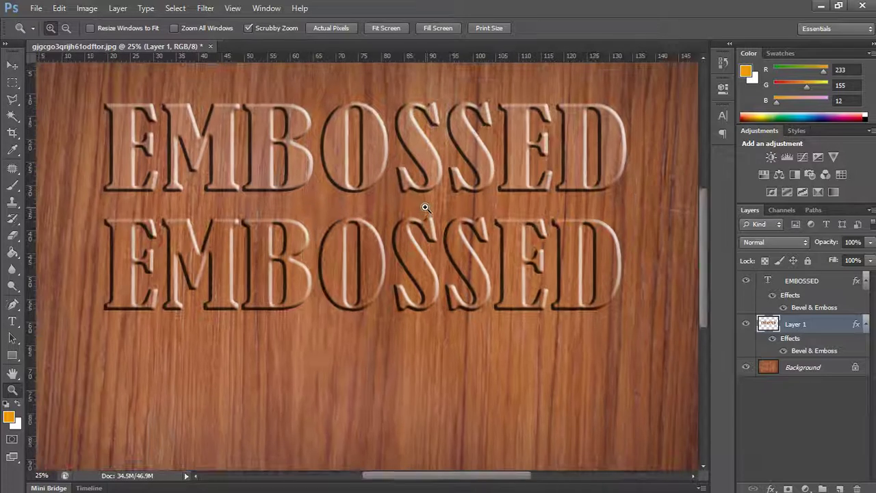
{"action": "left_click", "coordinate": [585, 253]}
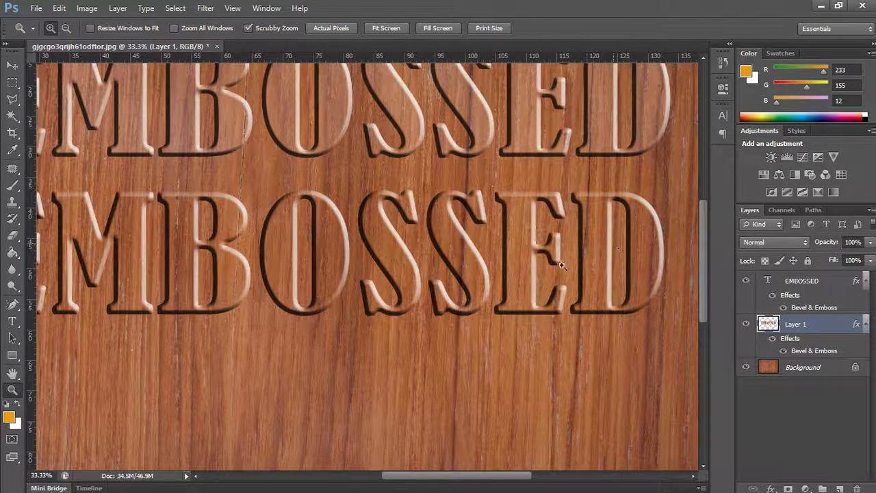
{"action": "left_click", "coordinate": [390, 31]}
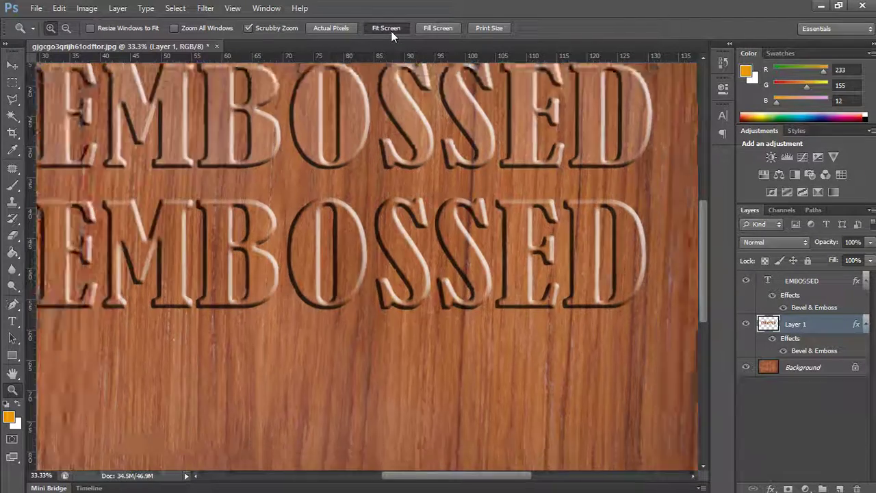
{"action": "left_click", "coordinate": [13, 65]}
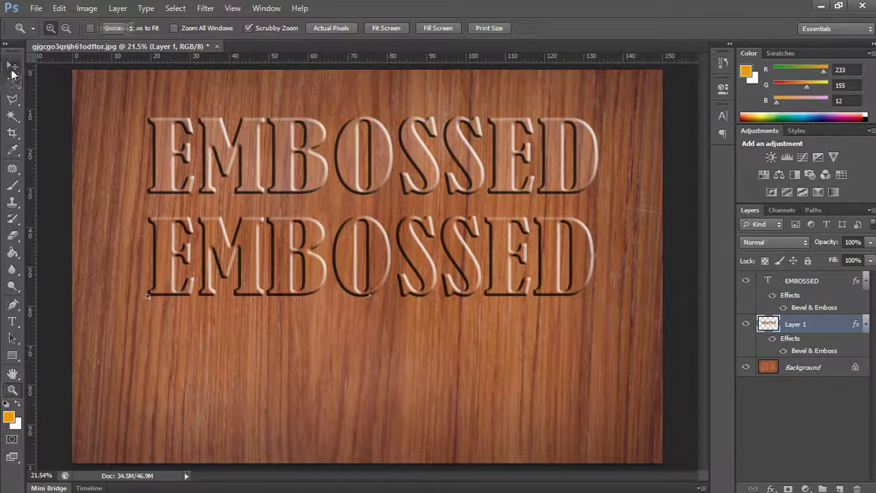
{"action": "left_click_drag", "start_coordinate": [282, 164], "coordinate": [282, 166]}
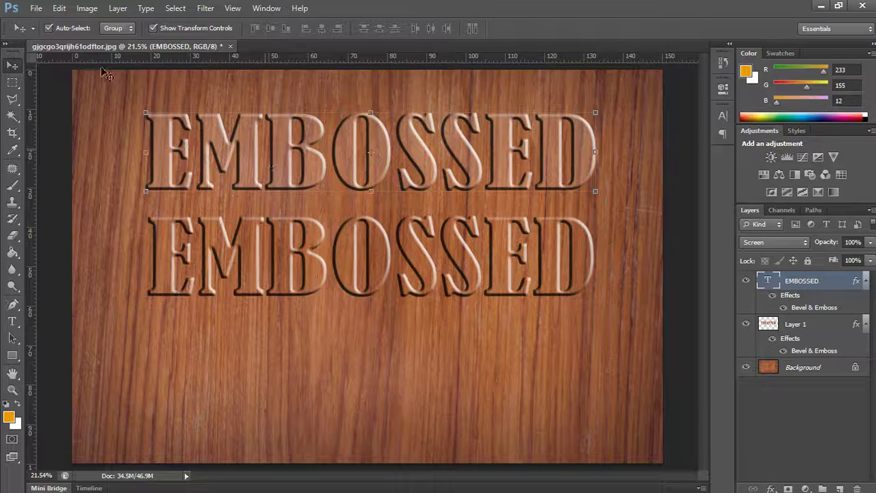
Step: Open the бумага grunge floral paper JPG
{"action": "left_click", "coordinate": [38, 9]}
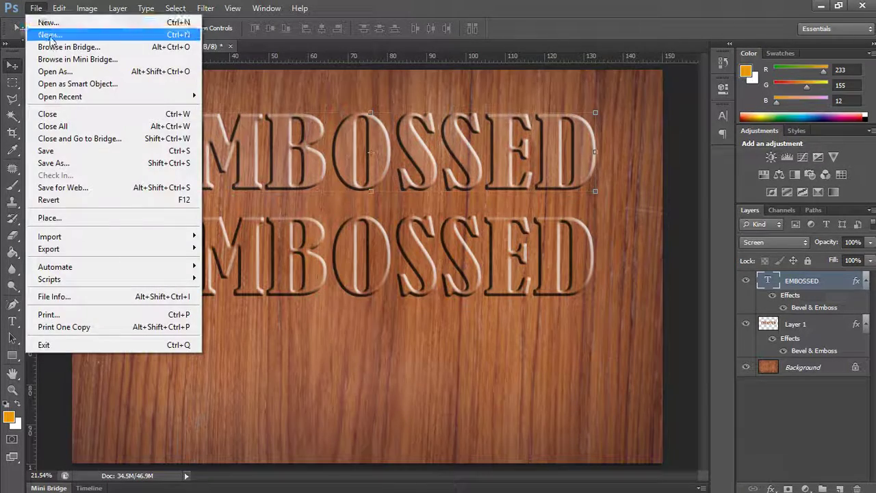
{"action": "left_click", "coordinate": [41, 32]}
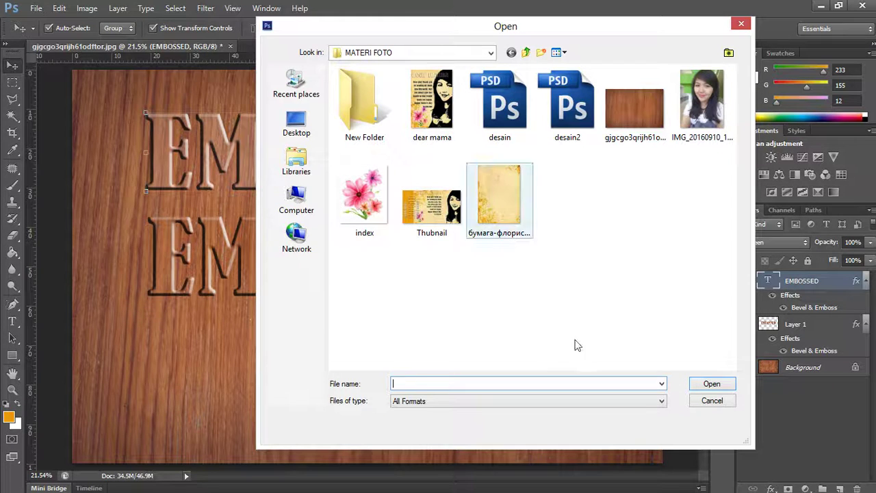
{"action": "left_click", "coordinate": [502, 205]}
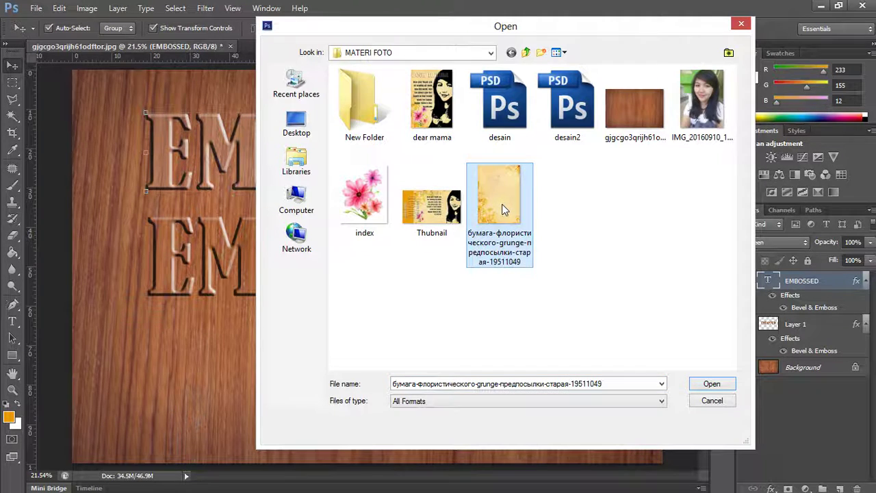
{"action": "left_click", "coordinate": [710, 385]}
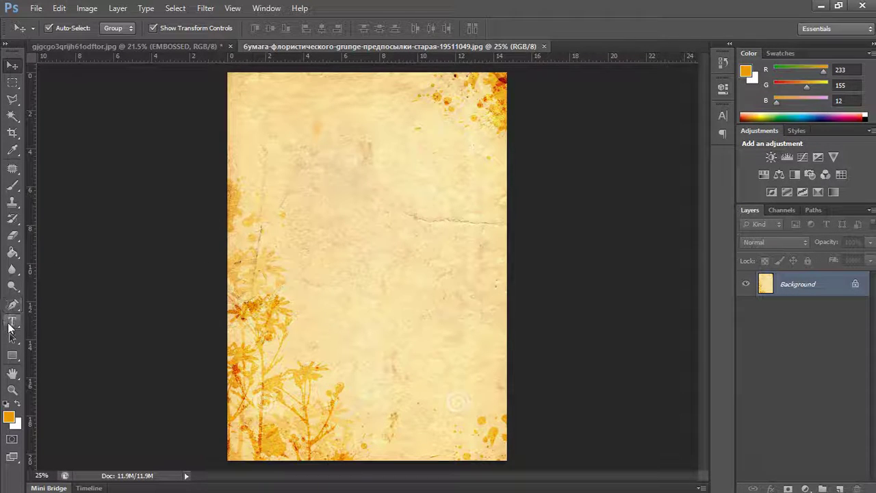
Step: Open the portrait photo IMG_20160910_102313
{"action": "left_click", "coordinate": [36, 8]}
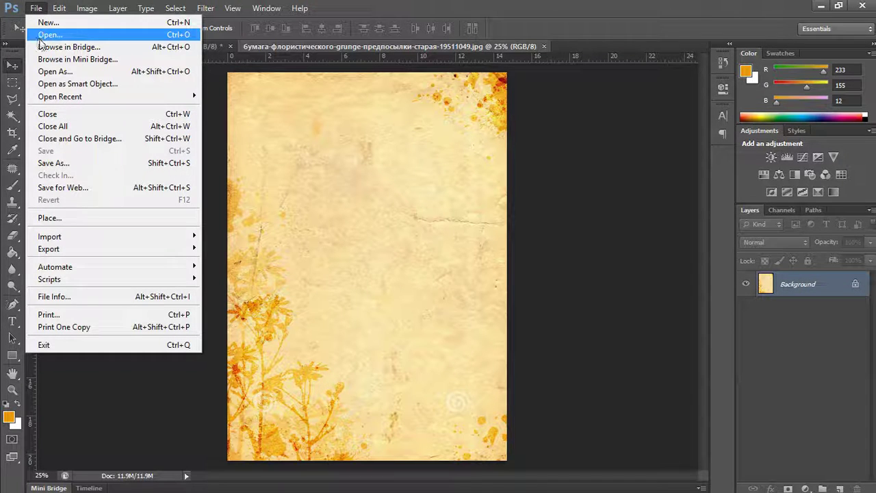
{"action": "left_click", "coordinate": [39, 36]}
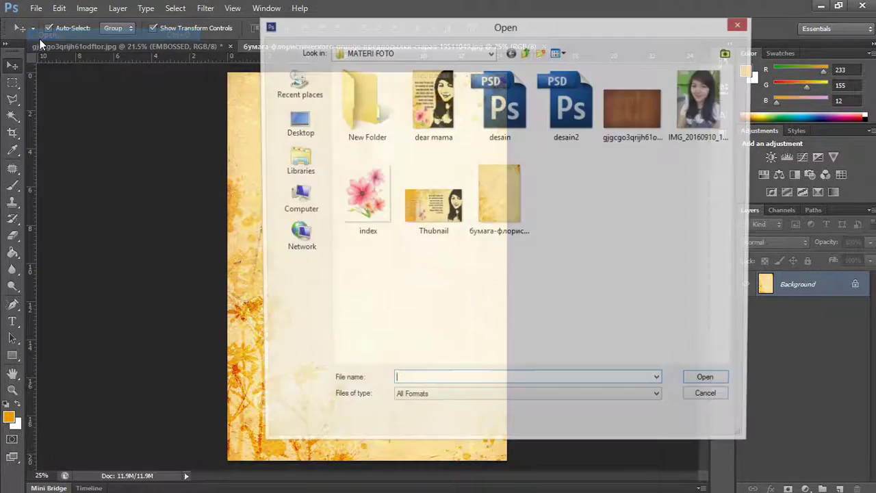
{"action": "left_click", "coordinate": [698, 99]}
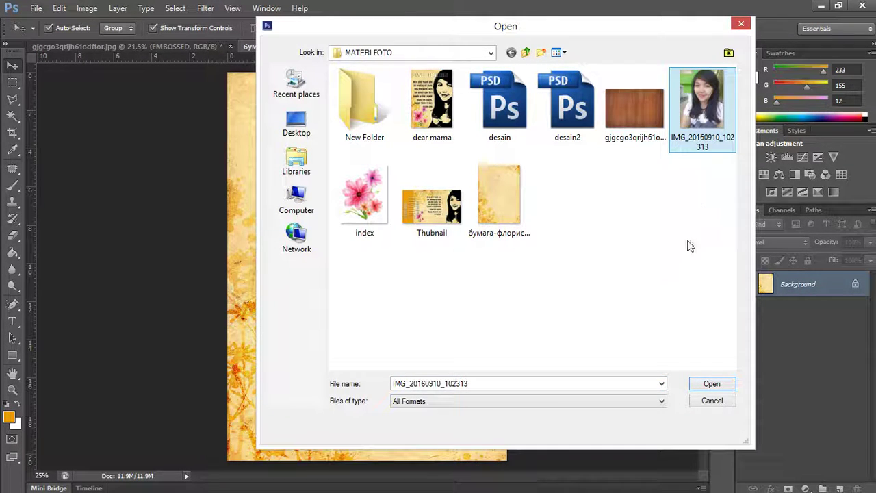
{"action": "left_click", "coordinate": [712, 384]}
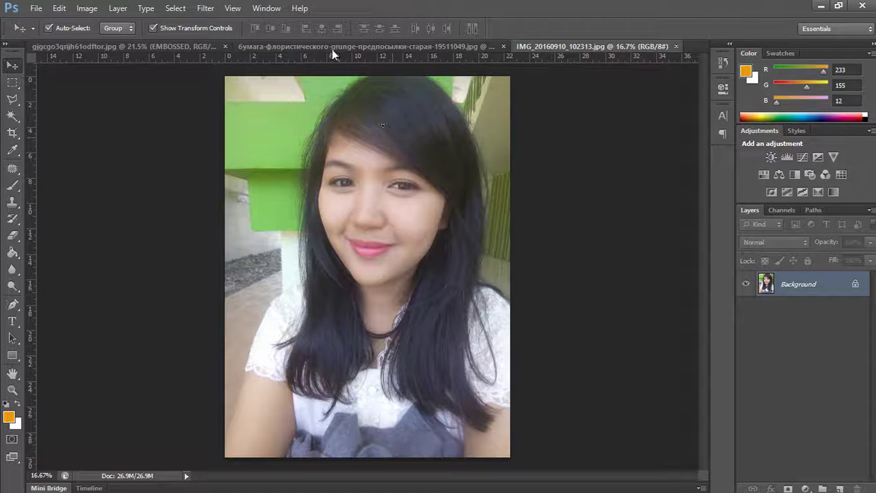
Step: Float the paper document in its own window and rotate it 90° CW to landscape
{"action": "left_click_drag", "start_coordinate": [332, 50], "coordinate": [536, 87]}
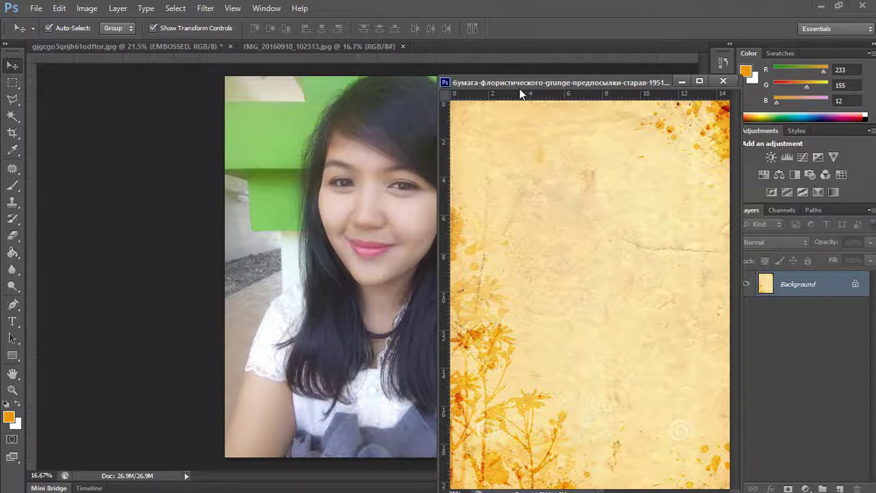
{"action": "left_click_drag", "start_coordinate": [521, 93], "coordinate": [191, 77]}
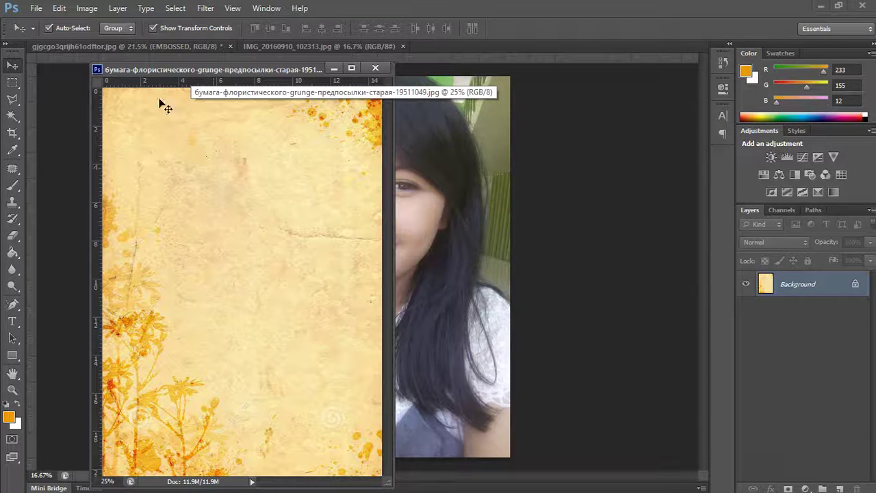
{"action": "left_click", "coordinate": [36, 8]}
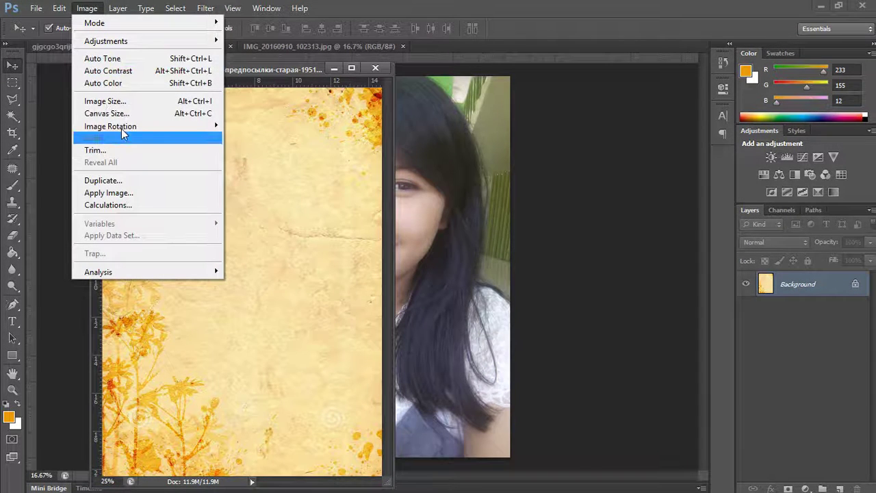
{"action": "mouse_move", "coordinate": [110, 126]}
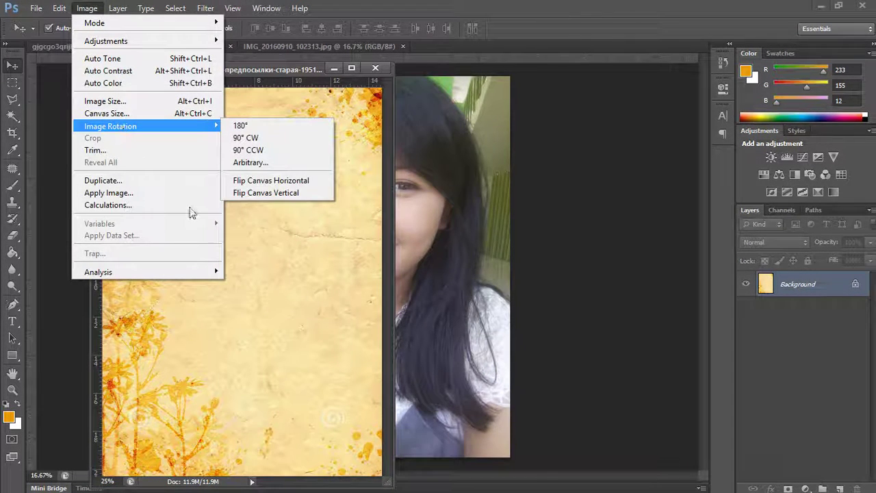
{"action": "left_click", "coordinate": [284, 270]}
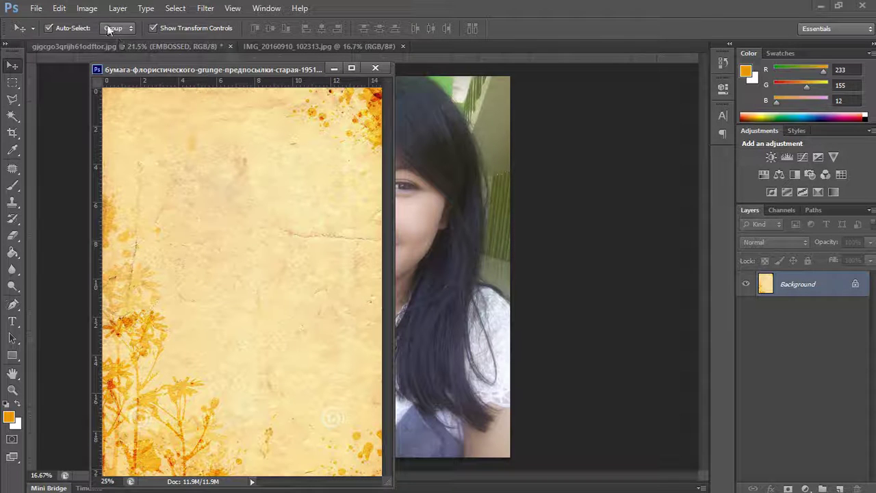
{"action": "left_click", "coordinate": [87, 9]}
{"action": "mouse_move", "coordinate": [110, 126]}
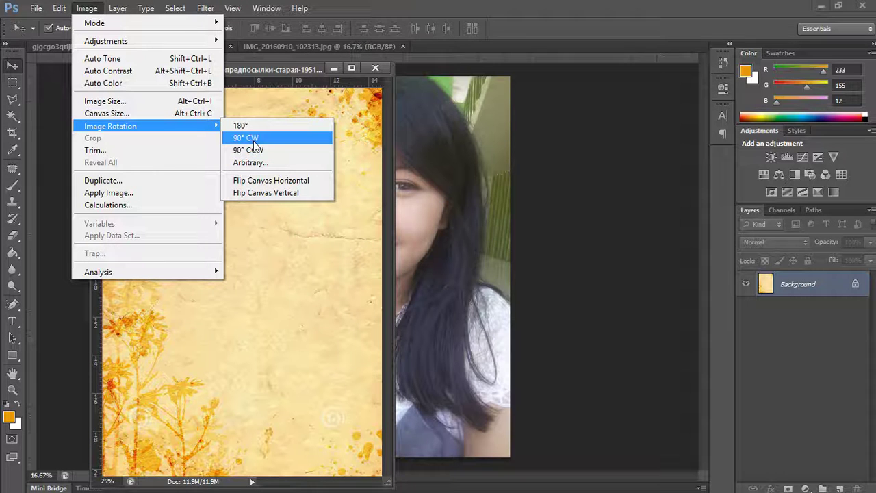
{"action": "left_click", "coordinate": [253, 139]}
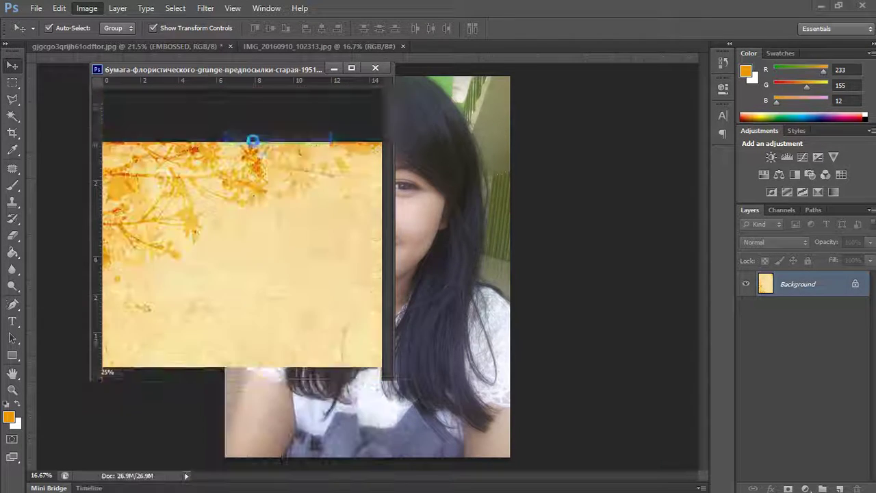
Step: Arrange the floating paper window beside the portrait photo, switching between the two documents
{"action": "left_click_drag", "start_coordinate": [258, 71], "coordinate": [490, 121]}
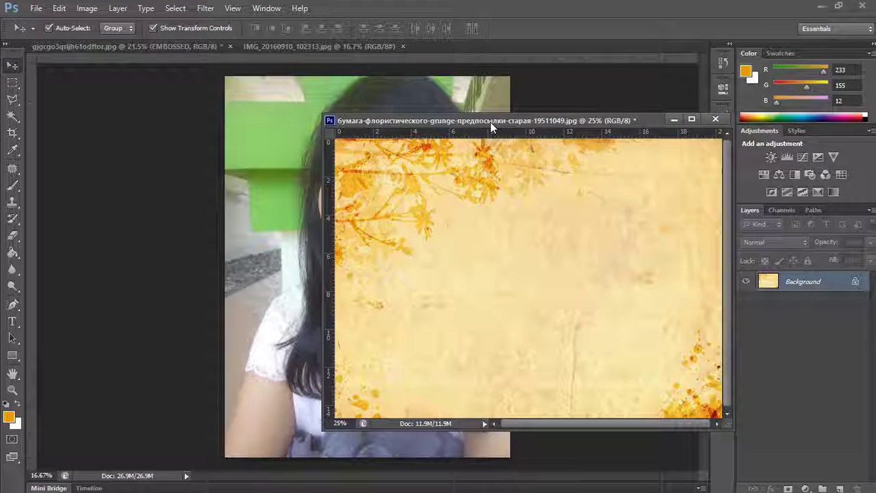
{"action": "left_click", "coordinate": [289, 166]}
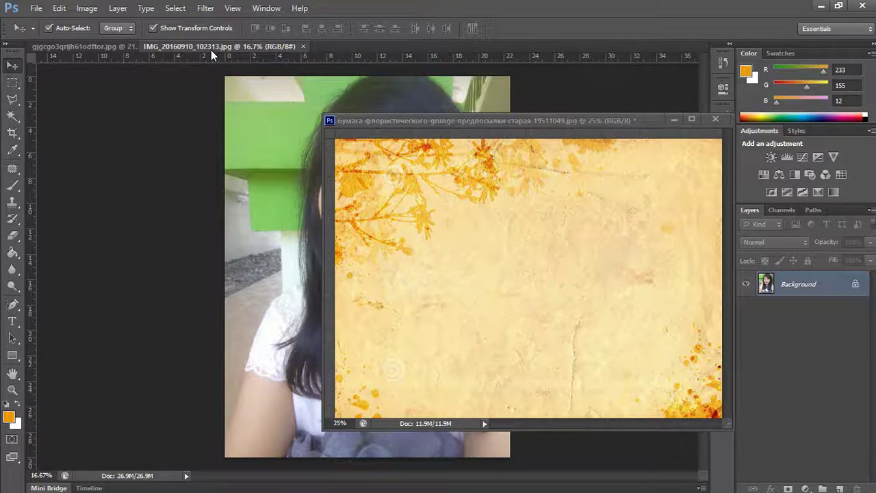
{"action": "left_click", "coordinate": [391, 139]}
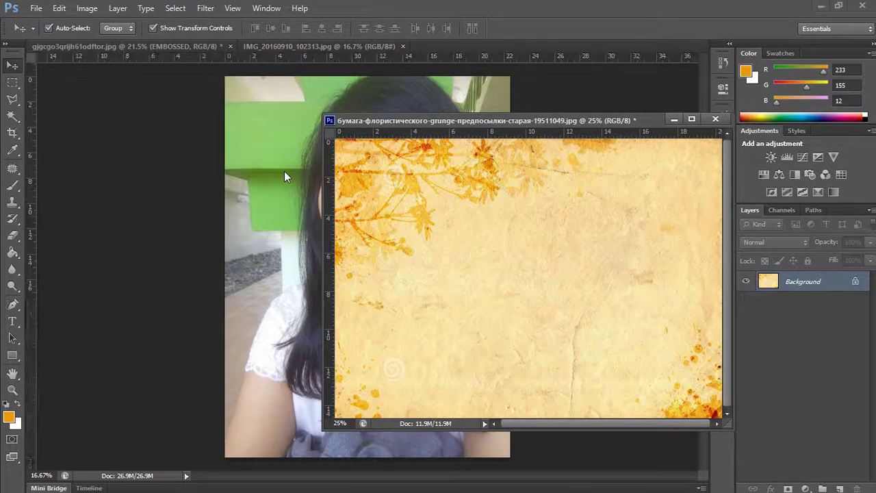
{"action": "left_click", "coordinate": [284, 171]}
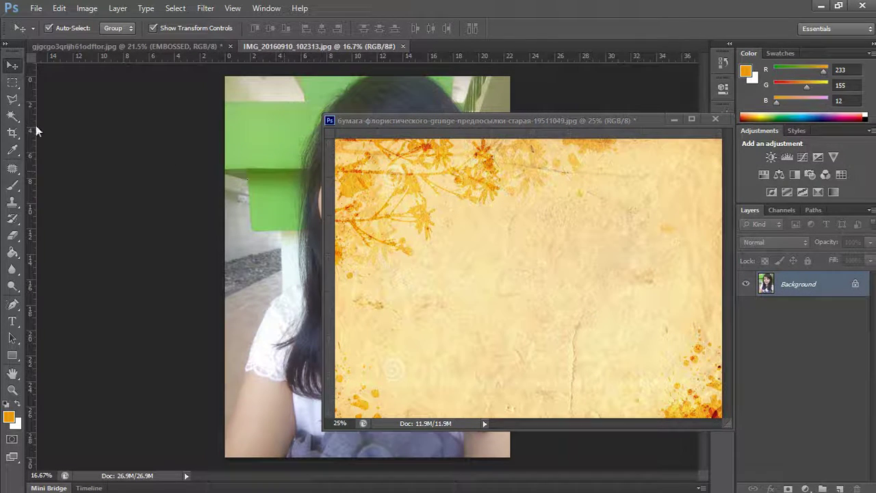
{"action": "left_click", "coordinate": [606, 140]}
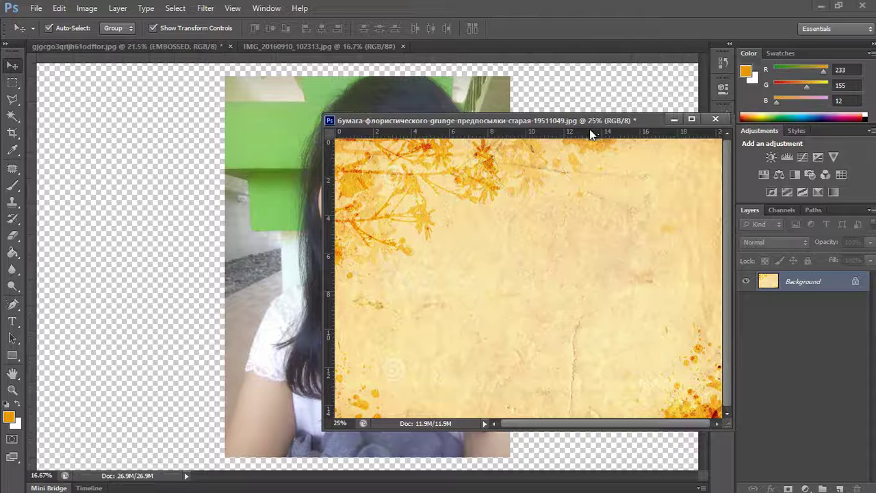
{"action": "left_click", "coordinate": [294, 233]}
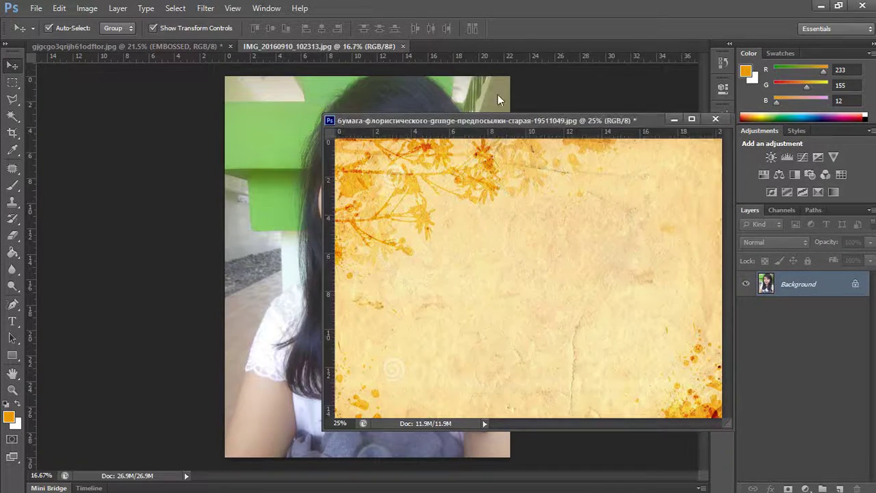
{"action": "left_click_drag", "start_coordinate": [500, 123], "coordinate": [497, 35]}
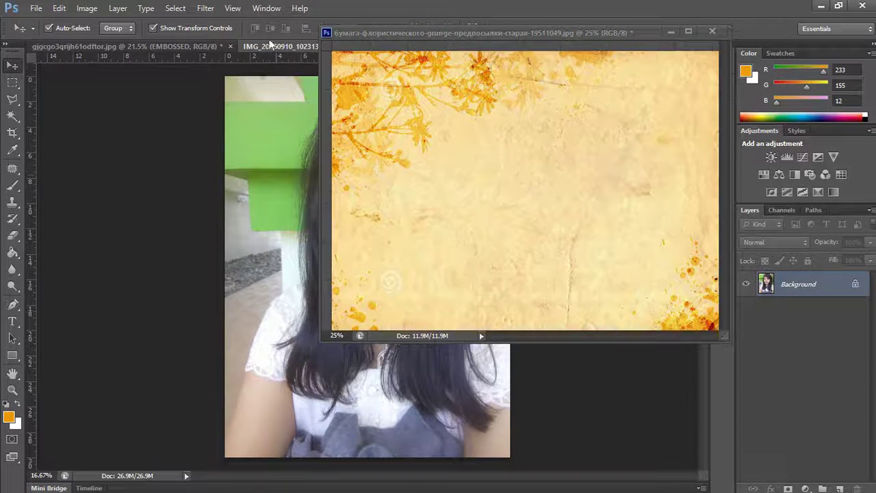
Step: Float the portrait photo in its own window and bring up the Image > Adjustments list
{"action": "left_click_drag", "start_coordinate": [276, 48], "coordinate": [168, 182]}
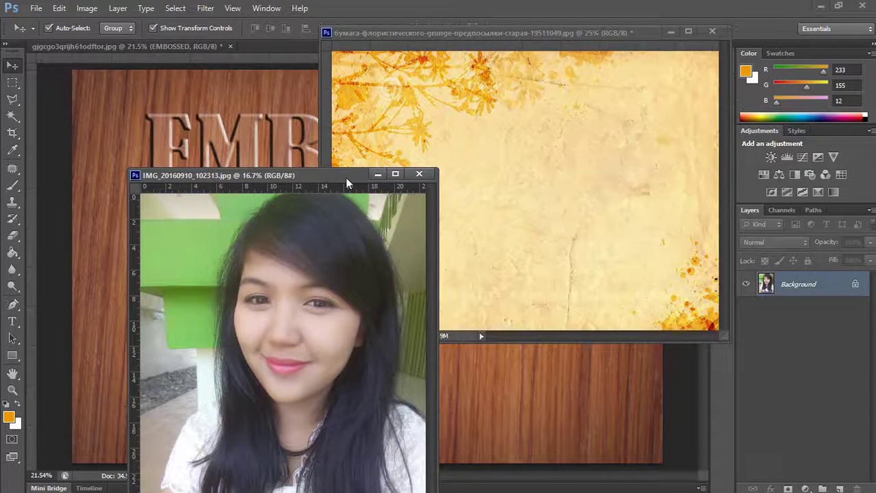
{"action": "left_click_drag", "start_coordinate": [346, 182], "coordinate": [354, 73]}
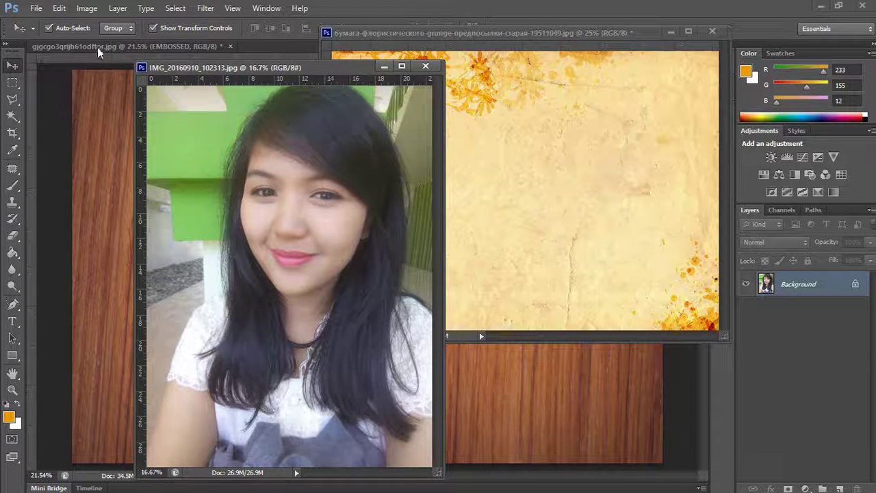
{"action": "left_click", "coordinate": [86, 15]}
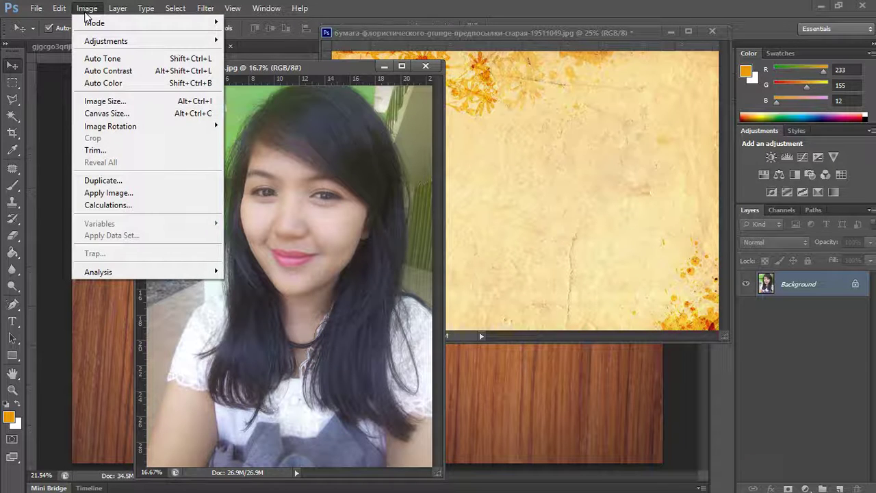
{"action": "mouse_move", "coordinate": [106, 41]}
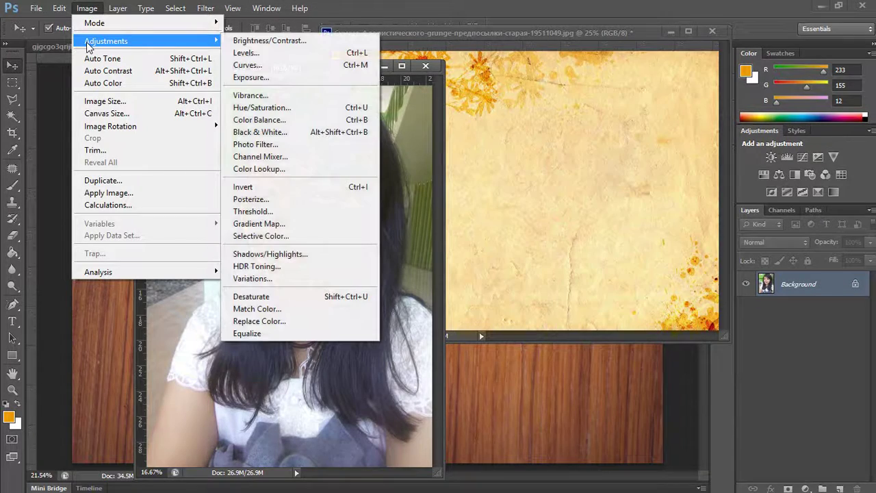
{"action": "left_click", "coordinate": [342, 394]}
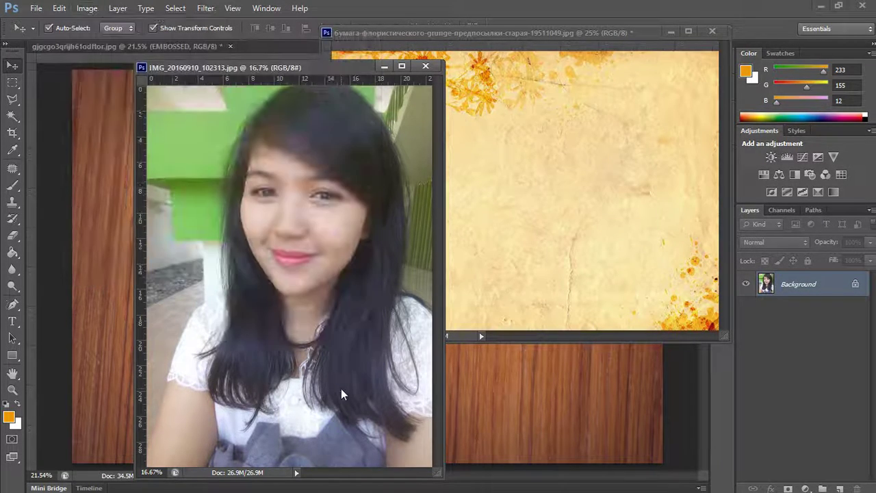
{"action": "left_click", "coordinate": [89, 9]}
{"action": "mouse_move", "coordinate": [106, 41]}
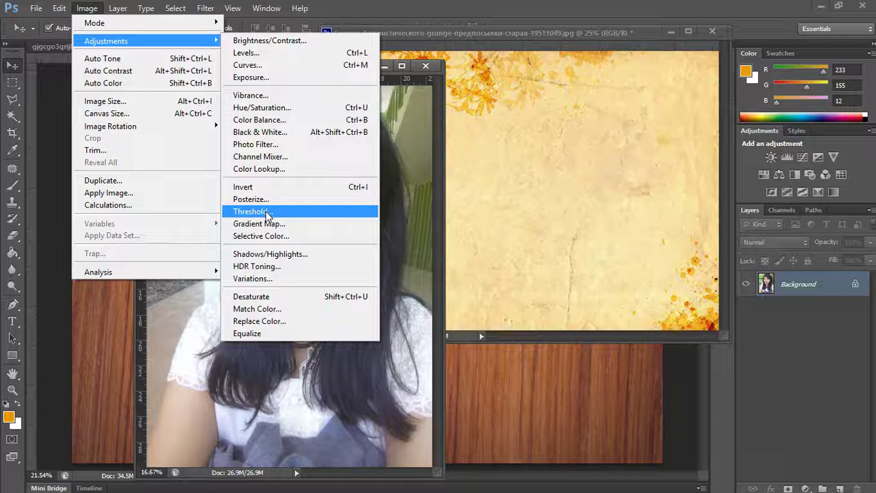
Step: Apply a Threshold adjustment at level 145 to the portrait photo
{"action": "left_click", "coordinate": [266, 213]}
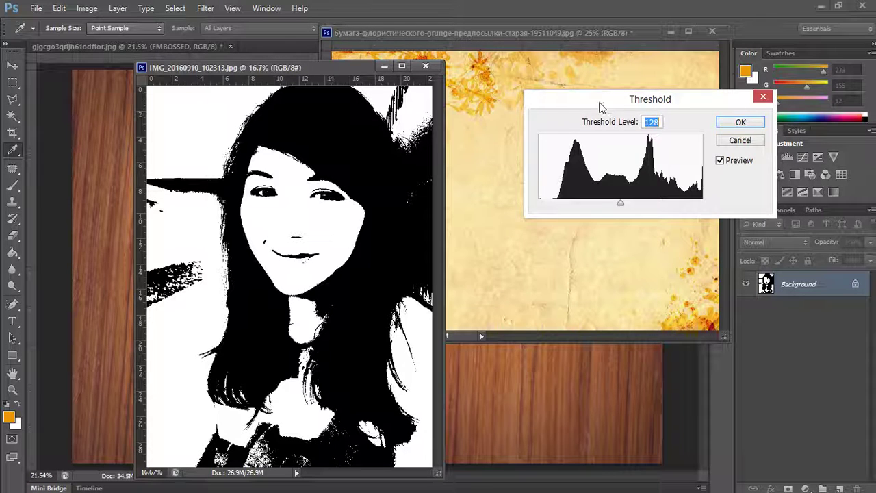
{"action": "left_click_drag", "start_coordinate": [599, 102], "coordinate": [521, 119]}
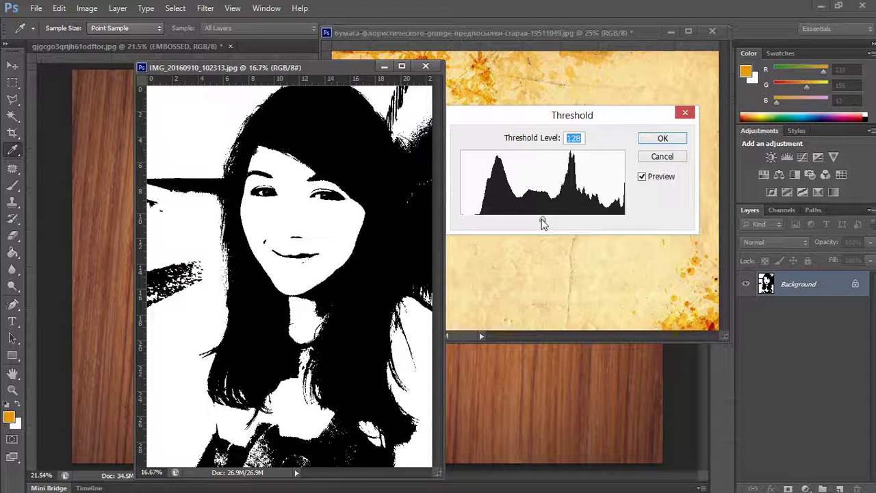
{"action": "left_click_drag", "start_coordinate": [542, 222], "coordinate": [555, 226]}
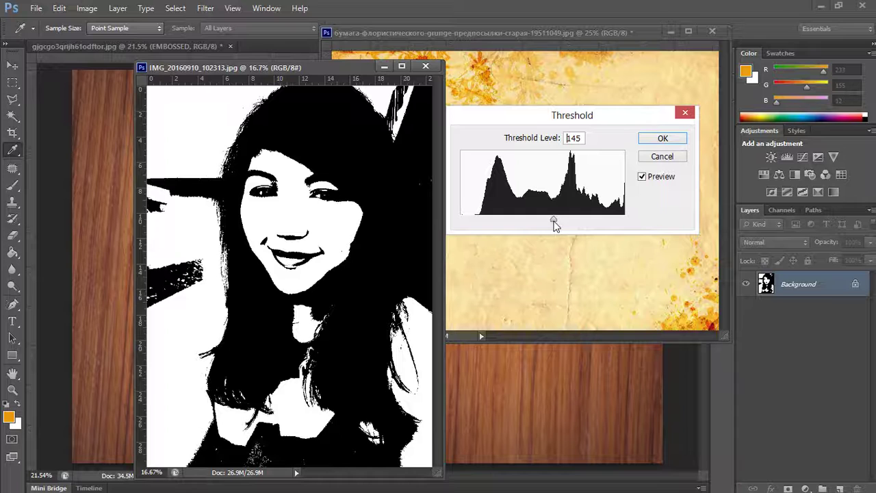
{"action": "left_click", "coordinate": [555, 226]}
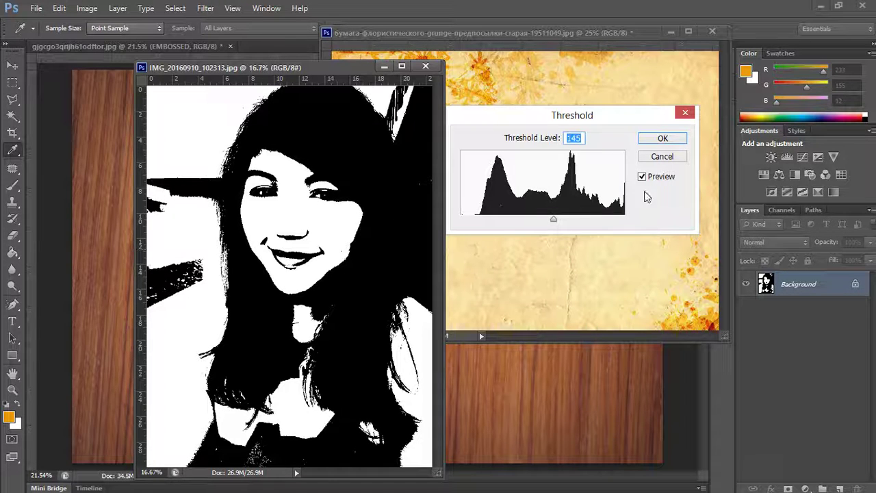
{"action": "left_click", "coordinate": [662, 141]}
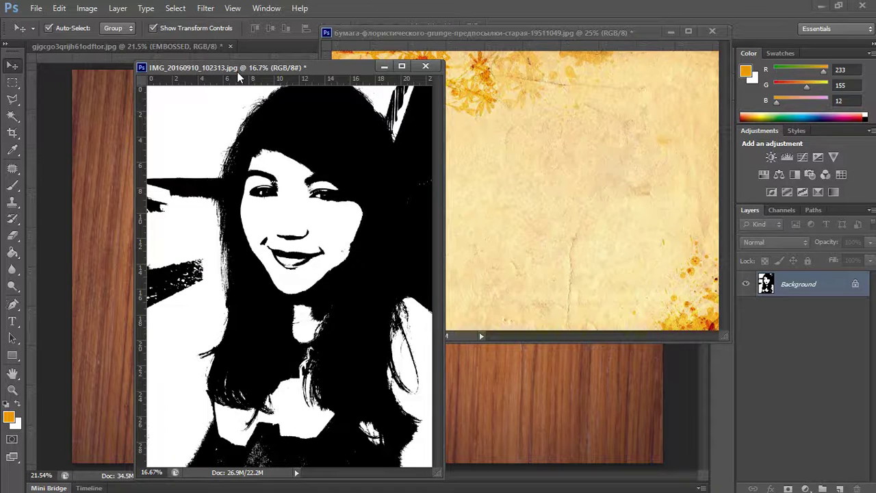
Step: Copy the portrait onto the paper, delete that oversized layer, and return to the portrait's Image menu
{"action": "left_click_drag", "start_coordinate": [239, 67], "coordinate": [219, 100]}
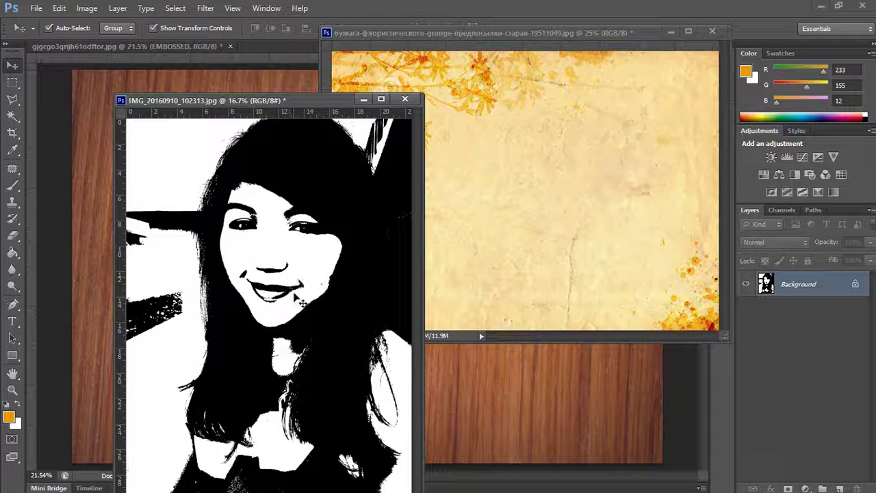
{"action": "left_click_drag", "start_coordinate": [308, 276], "coordinate": [509, 226]}
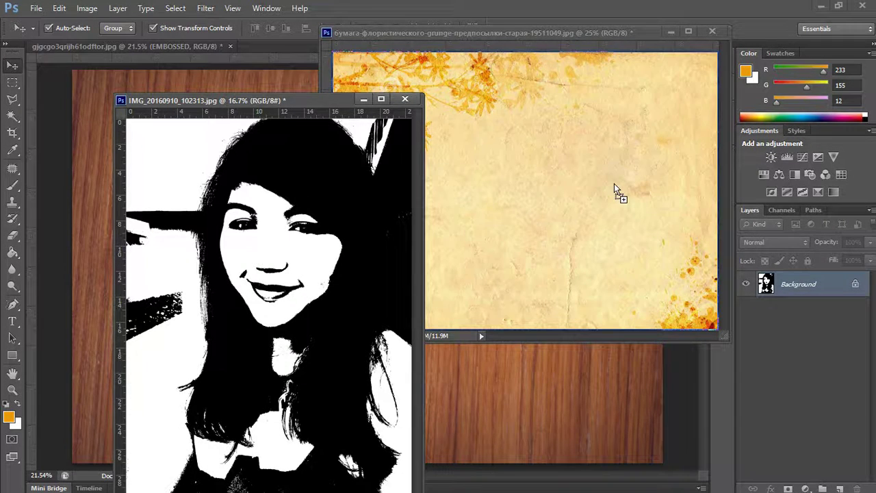
{"action": "left_click_drag", "start_coordinate": [614, 186], "coordinate": [614, 187]}
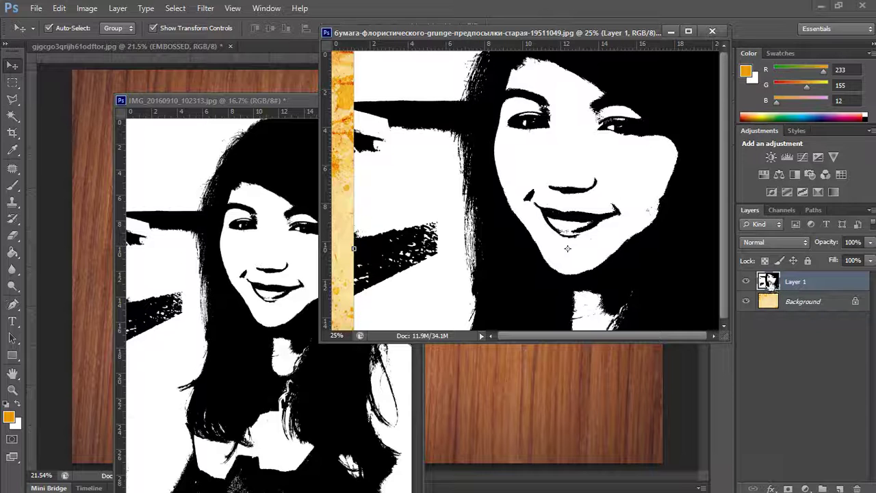
{"action": "left_click_drag", "start_coordinate": [768, 281], "coordinate": [857, 488]}
{"action": "left_click", "coordinate": [197, 245]}
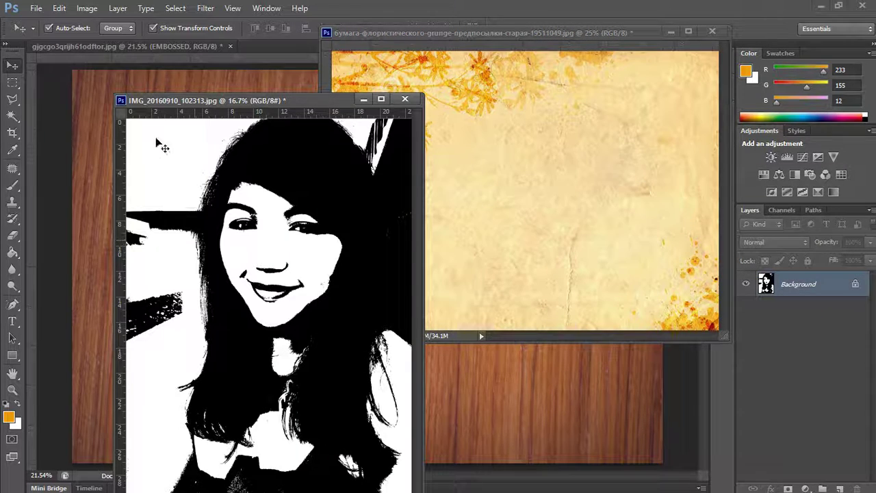
{"action": "left_click", "coordinate": [87, 8]}
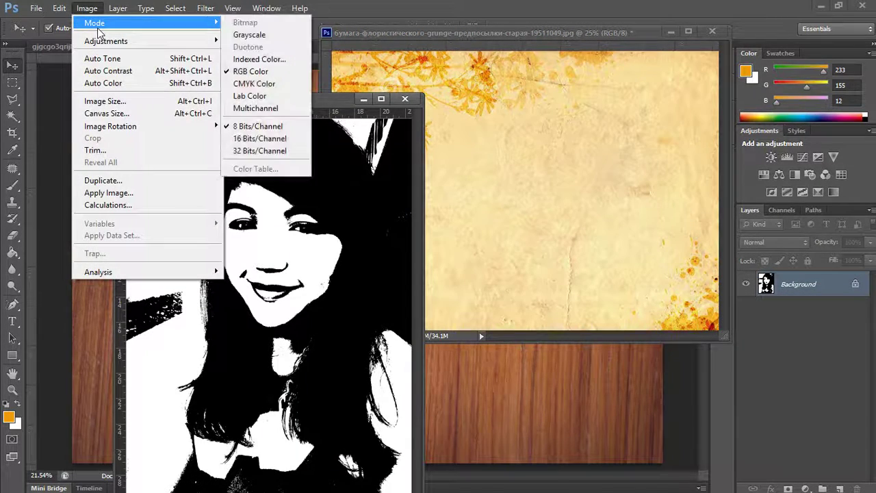
Step: Resize the portrait to 15 cm high (11.25 × 15 cm at 300 ppi) with proportions constrained
{"action": "left_click", "coordinate": [105, 104]}
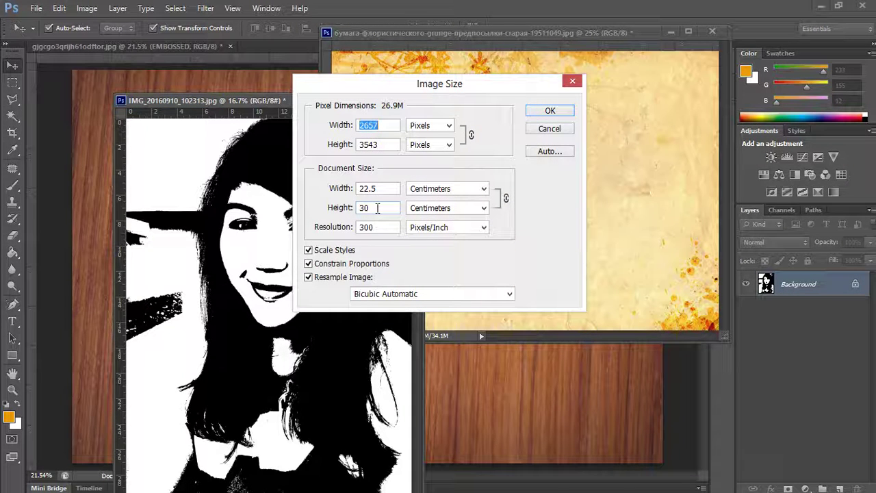
{"action": "left_click_drag", "start_coordinate": [377, 208], "coordinate": [327, 216]}
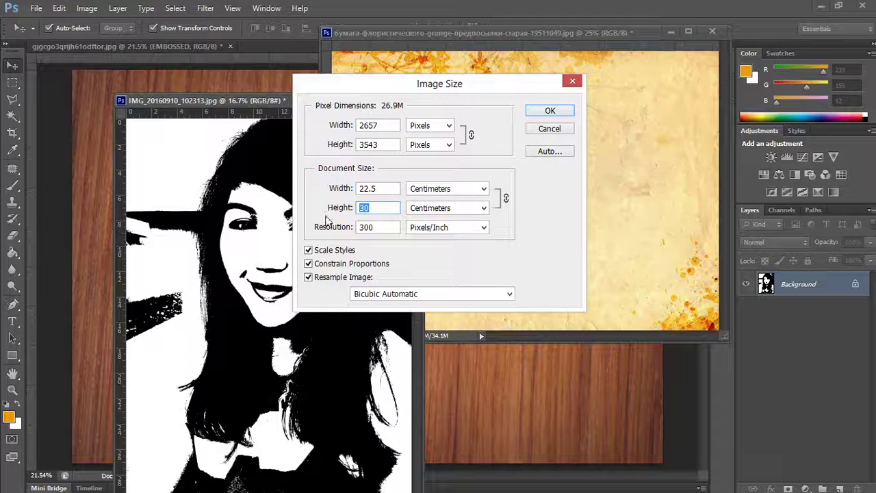
{"action": "type", "text": "1"}
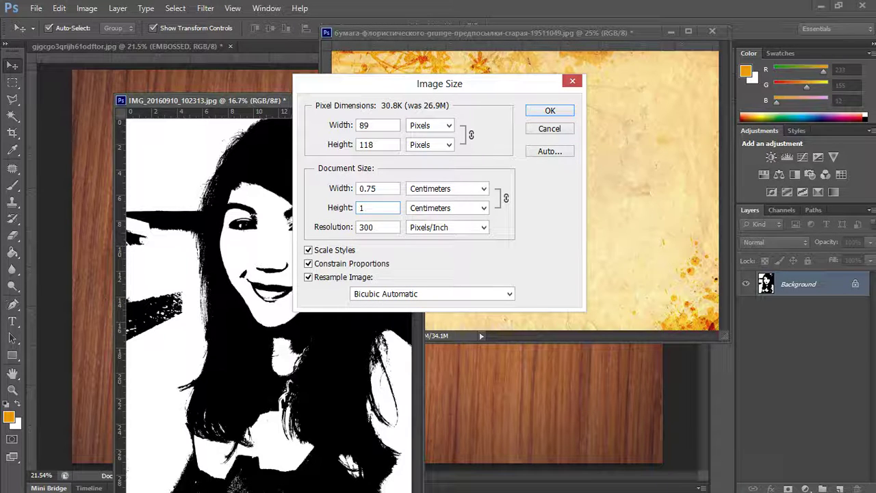
{"action": "type", "text": "5"}
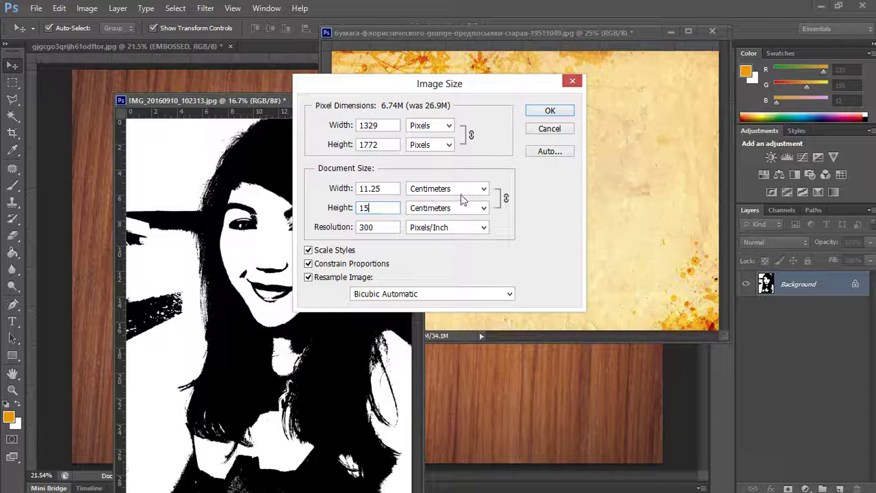
{"action": "left_click", "coordinate": [540, 113]}
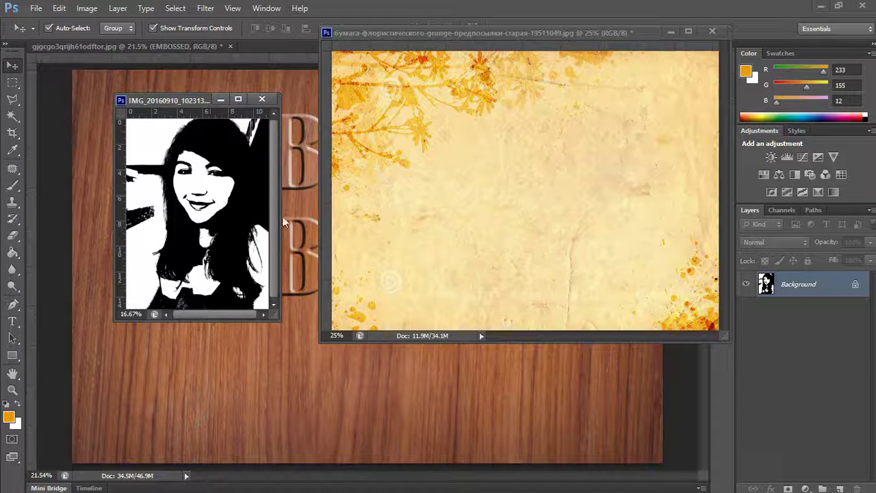
Step: Copy the resized portrait onto the paper document as Layer 1
{"action": "left_click_drag", "start_coordinate": [200, 207], "coordinate": [624, 186]}
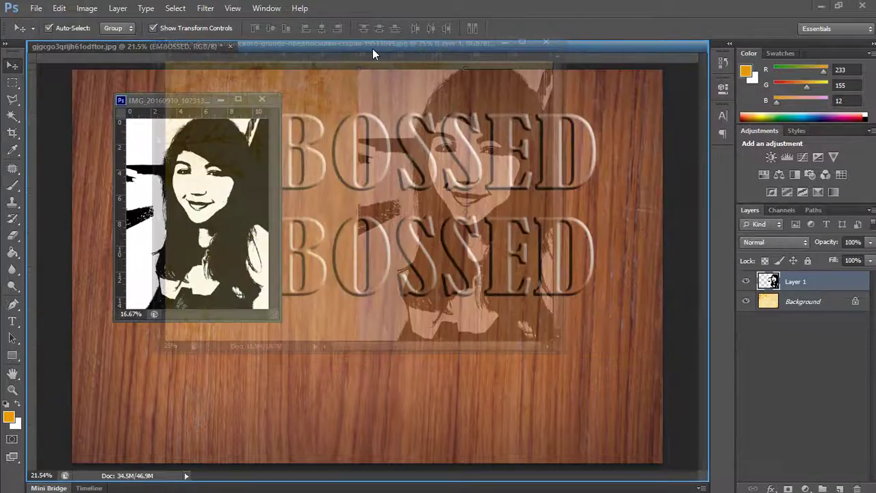
{"action": "left_click_drag", "start_coordinate": [538, 39], "coordinate": [373, 46]}
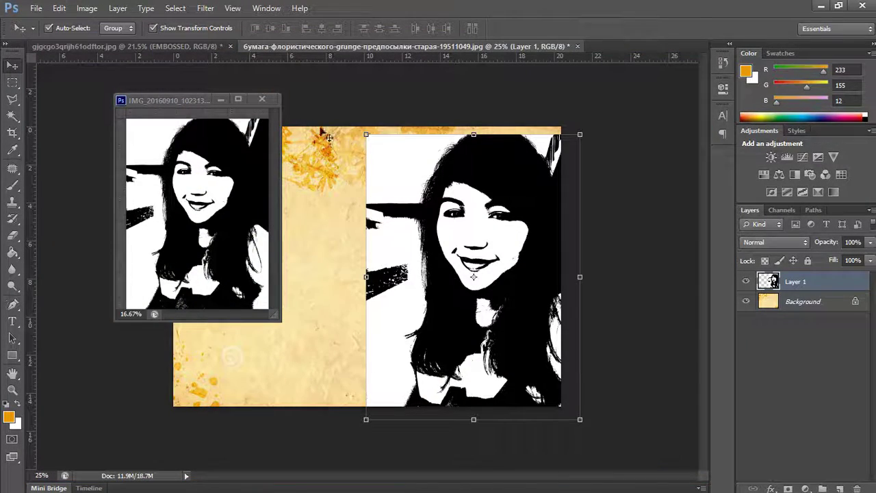
{"action": "left_click", "coordinate": [214, 113]}
{"action": "left_click_drag", "start_coordinate": [171, 100], "coordinate": [101, 6]}
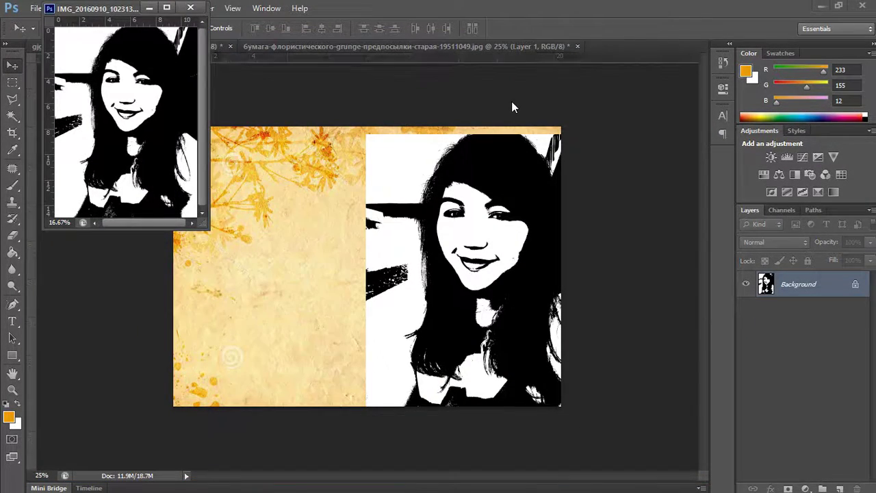
{"action": "left_click", "coordinate": [511, 103]}
Step: Float and enlarge the paper document window, then activate Free Transform on the portrait
{"action": "left_click_drag", "start_coordinate": [511, 47], "coordinate": [746, 69]}
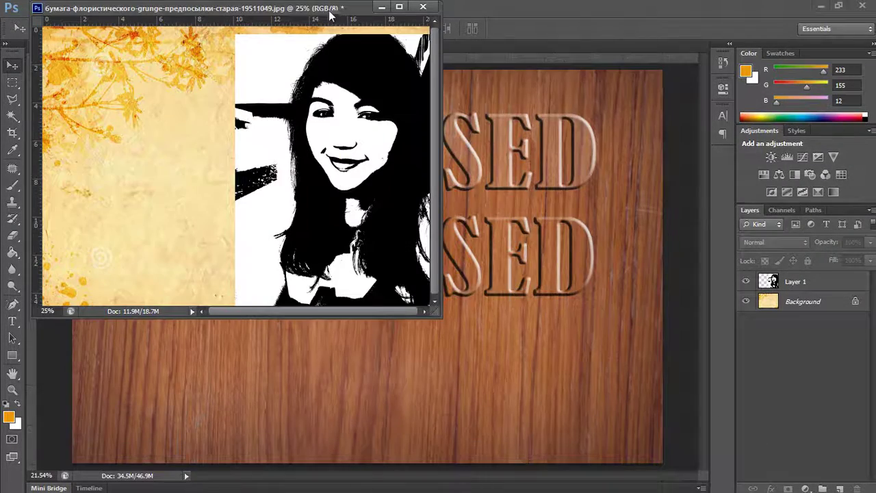
{"action": "left_click", "coordinate": [400, 8]}
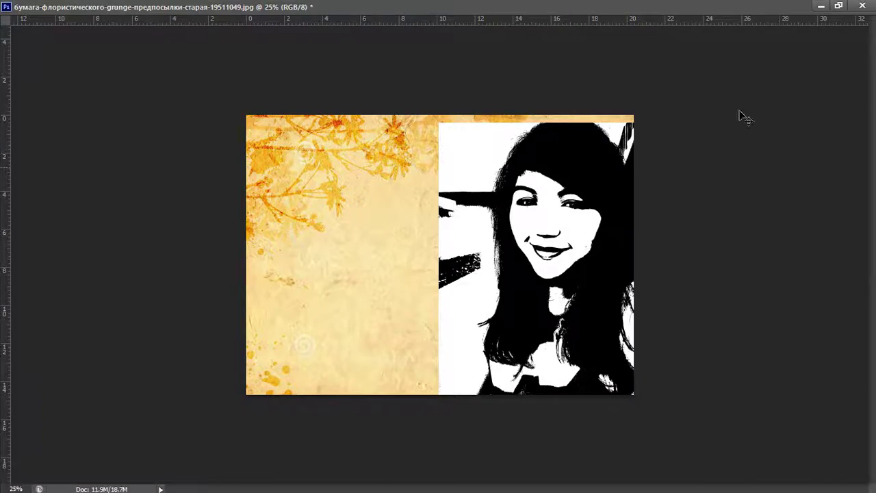
{"action": "left_click", "coordinate": [836, 6]}
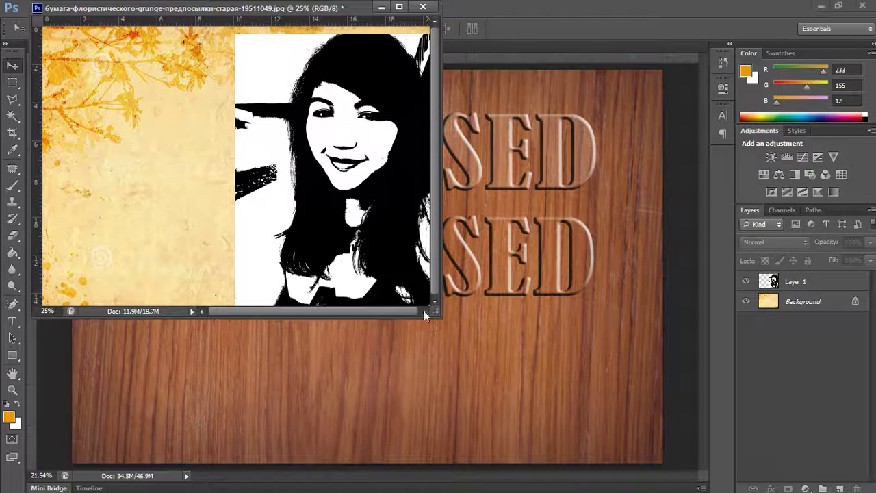
{"action": "mouse_move", "coordinate": [359, 13]}
{"action": "left_mouse_down"}
{"action": "mouse_move", "coordinate": [493, 111]}
{"action": "mouse_move", "coordinate": [453, 85]}
{"action": "left_mouse_up"}
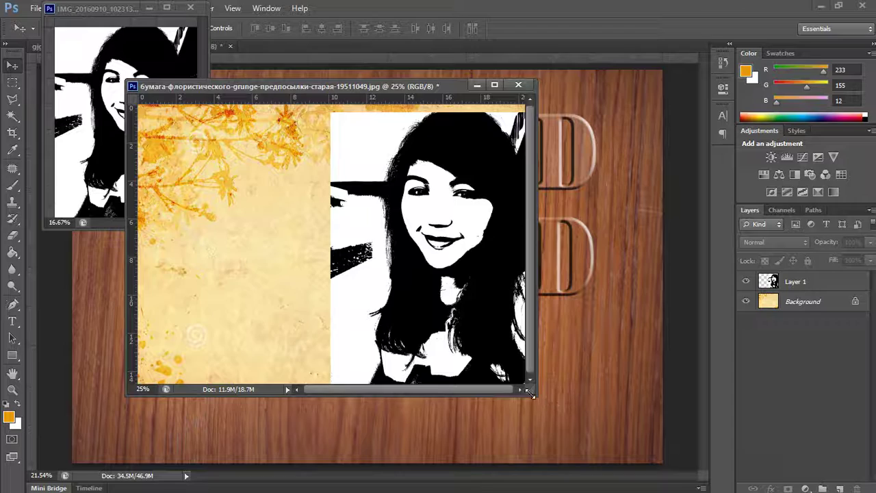
{"action": "left_click_drag", "start_coordinate": [531, 392], "coordinate": [740, 481]}
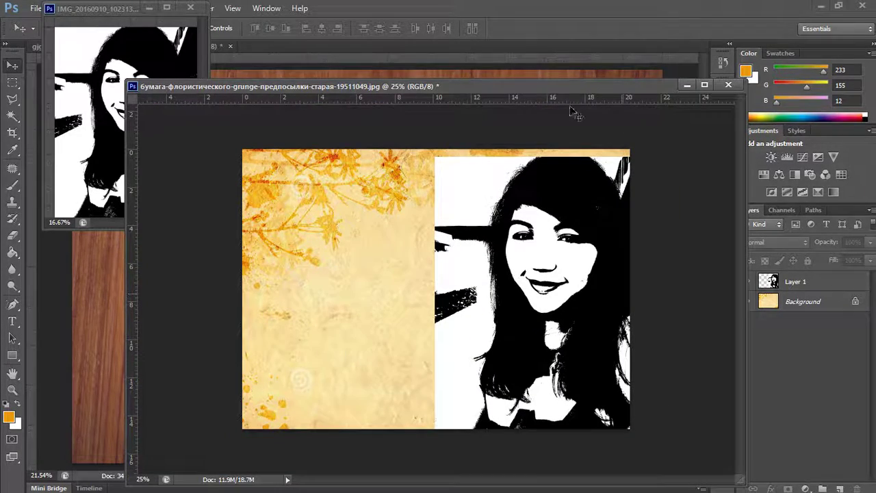
{"action": "left_click_drag", "start_coordinate": [587, 90], "coordinate": [507, 33]}
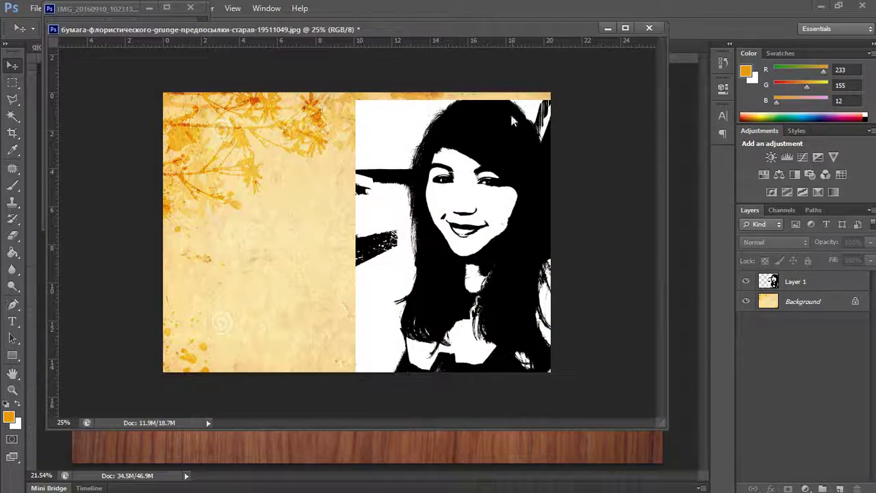
{"action": "key", "text": "ctrl+t"}
Step: Shift the portrait right and erase a patch of its white background left of the face
{"action": "left_click_drag", "start_coordinate": [498, 273], "coordinate": [539, 266]}
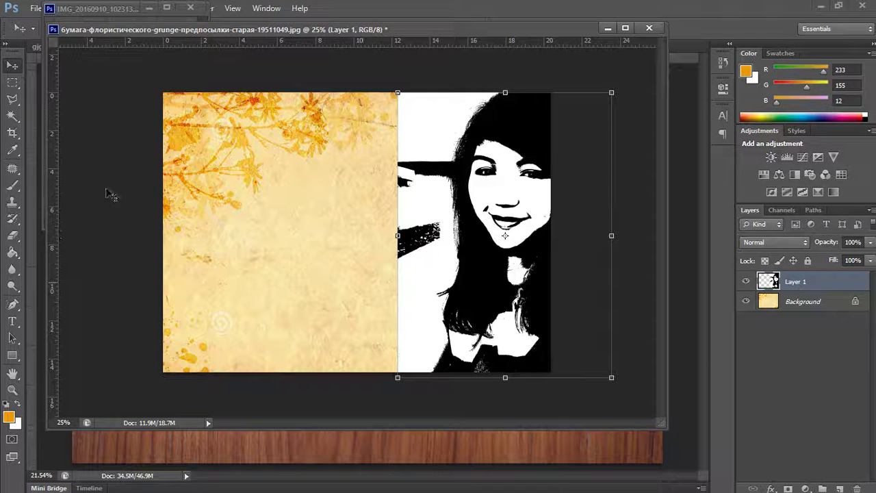
{"action": "left_click", "coordinate": [11, 83]}
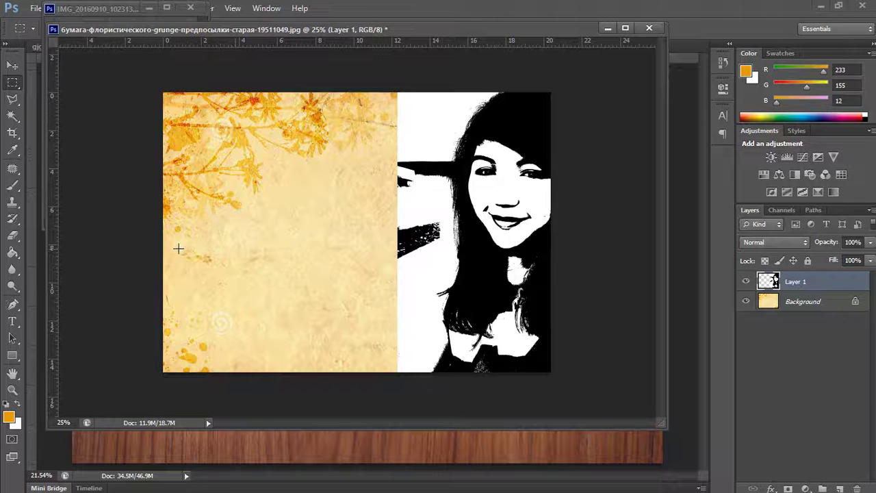
{"action": "left_click", "coordinate": [12, 235]}
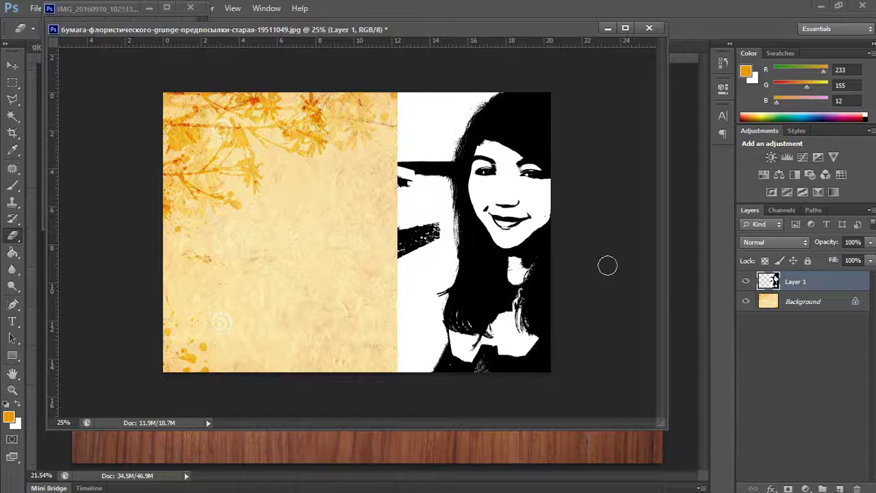
{"action": "mouse_move", "coordinate": [404, 188]}
{"action": "left_mouse_down"}
{"action": "mouse_move", "coordinate": [437, 184]}
{"action": "mouse_move", "coordinate": [442, 159]}
{"action": "mouse_move", "coordinate": [411, 180]}
{"action": "mouse_move", "coordinate": [401, 172]}
{"action": "mouse_move", "coordinate": [414, 165]}
{"action": "mouse_move", "coordinate": [431, 222]}
{"action": "mouse_move", "coordinate": [428, 243]}
{"action": "mouse_move", "coordinate": [403, 258]}
{"action": "mouse_move", "coordinate": [407, 227]}
{"action": "mouse_move", "coordinate": [417, 242]}
{"action": "mouse_move", "coordinate": [421, 227]}
{"action": "left_mouse_up"}
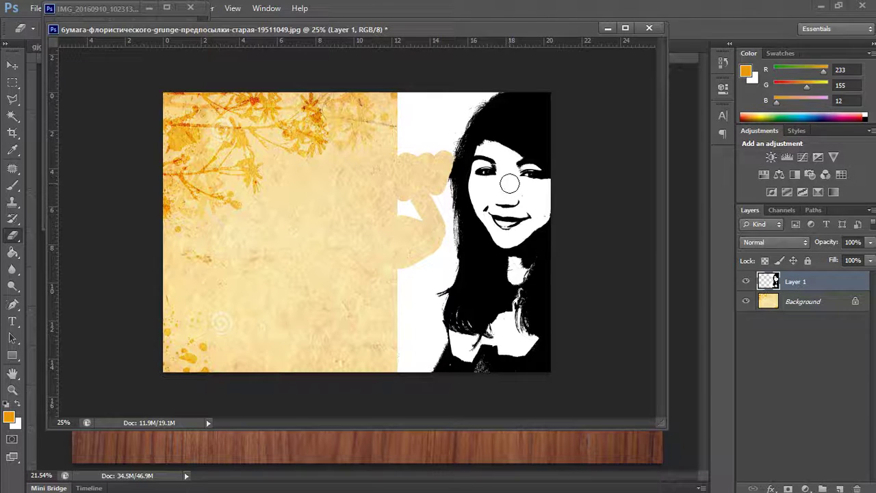
Step: Delete the white areas above and left of the portrait and a small fleck with the Magic Wand
{"action": "left_click", "coordinate": [13, 115]}
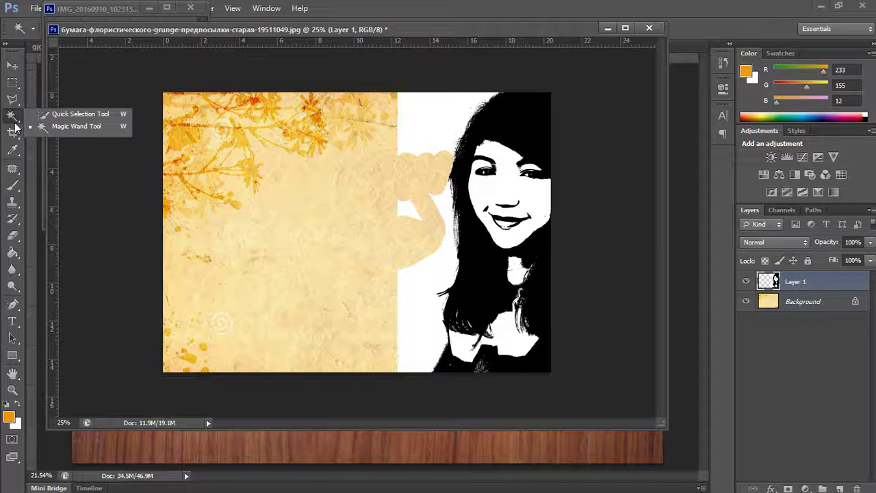
{"action": "left_click", "coordinate": [69, 133]}
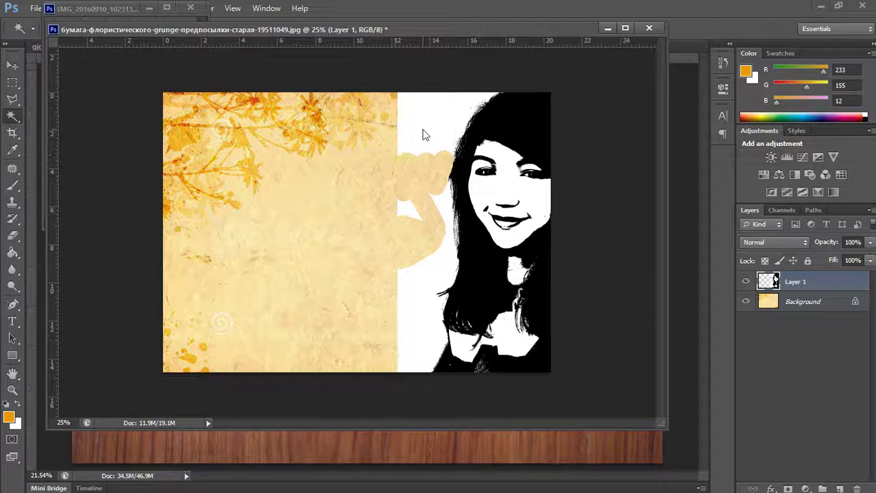
{"action": "left_click", "coordinate": [422, 134]}
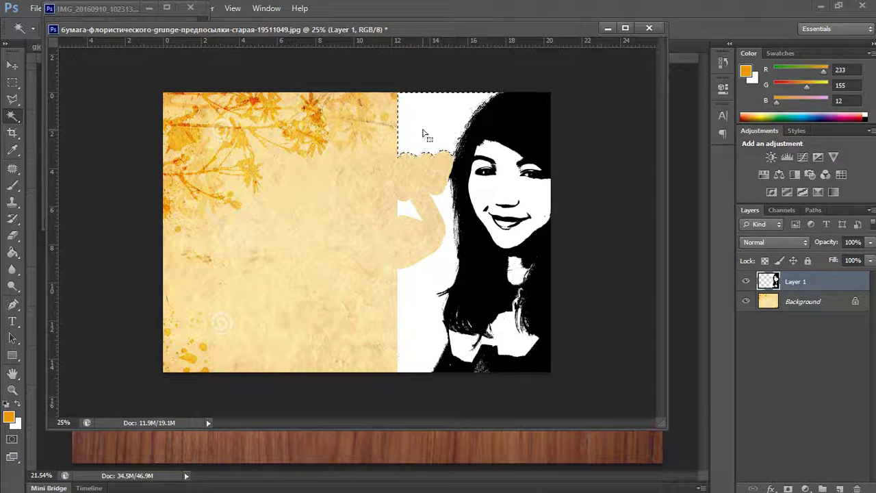
{"action": "key", "text": "Delete"}
{"action": "left_click", "coordinate": [429, 282]}
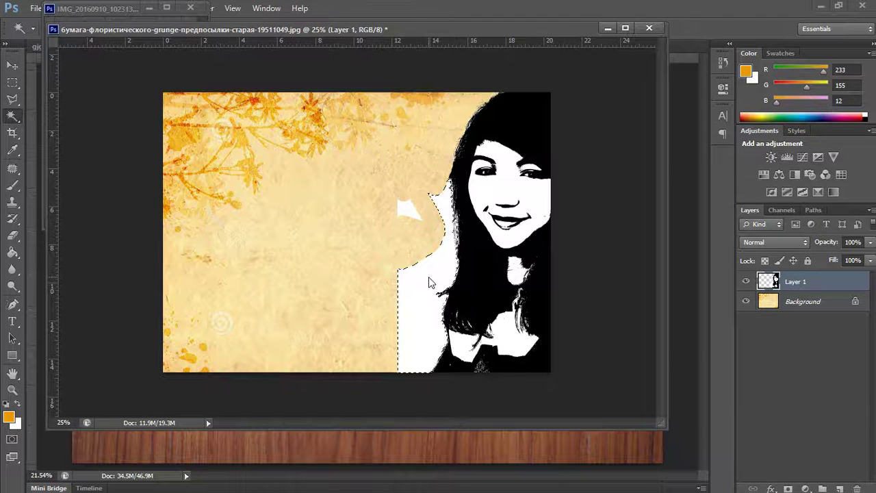
{"action": "key", "text": "Delete"}
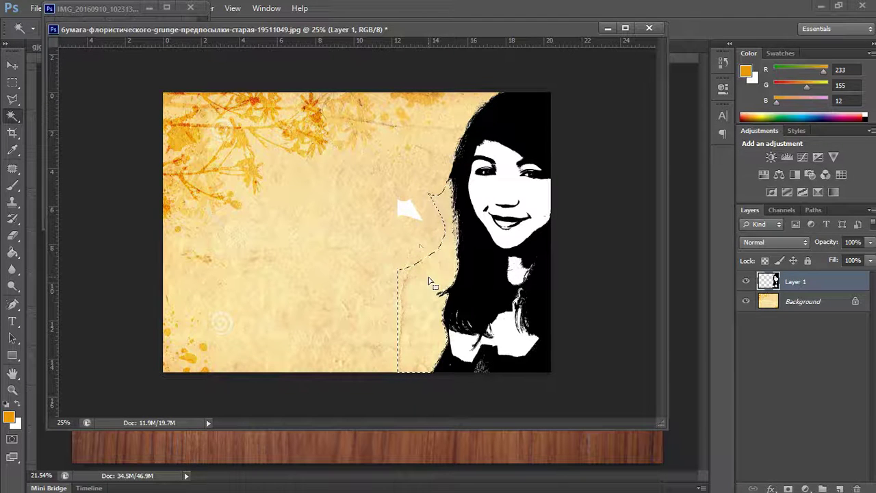
{"action": "left_click", "coordinate": [409, 216]}
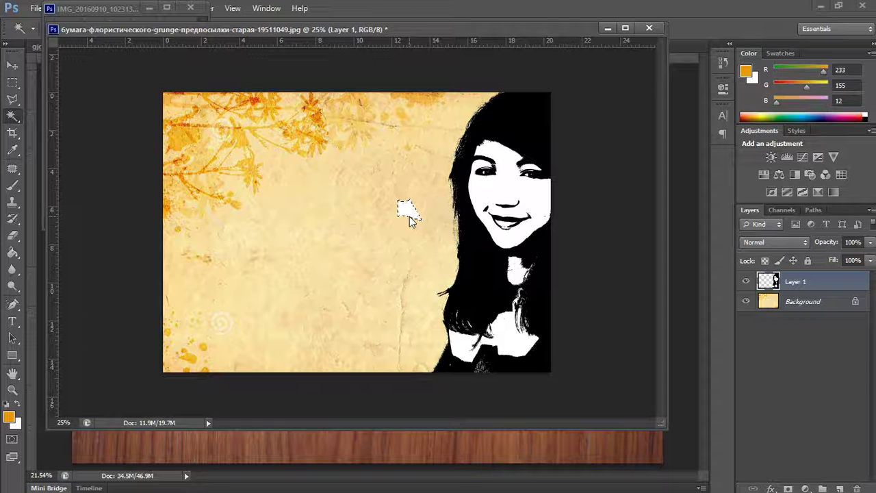
{"action": "key", "text": "Delete"}
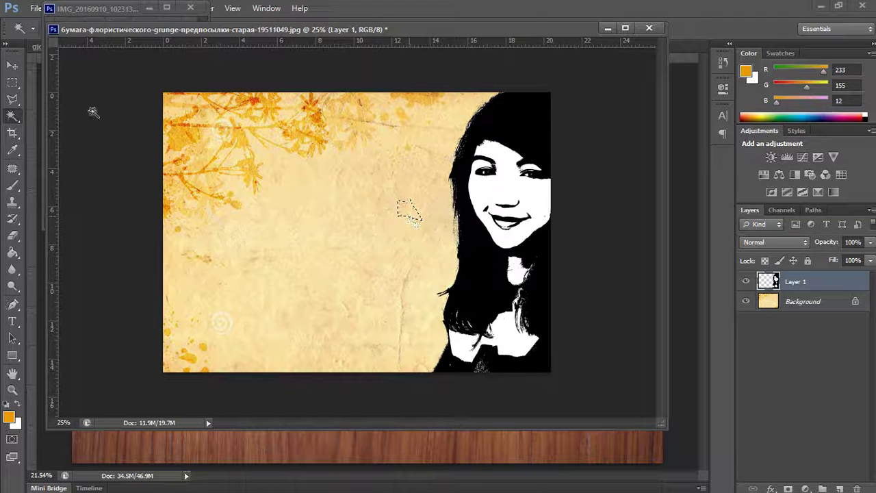
Step: Clear the selection and enlarge the floating document window
{"action": "left_click", "coordinate": [12, 82]}
{"action": "key", "text": "ctrl+d"}
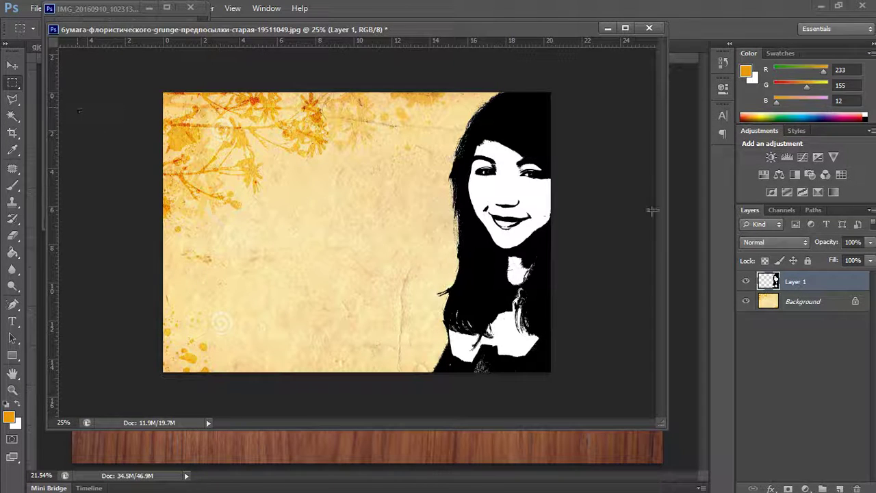
{"action": "key", "text": "f"}
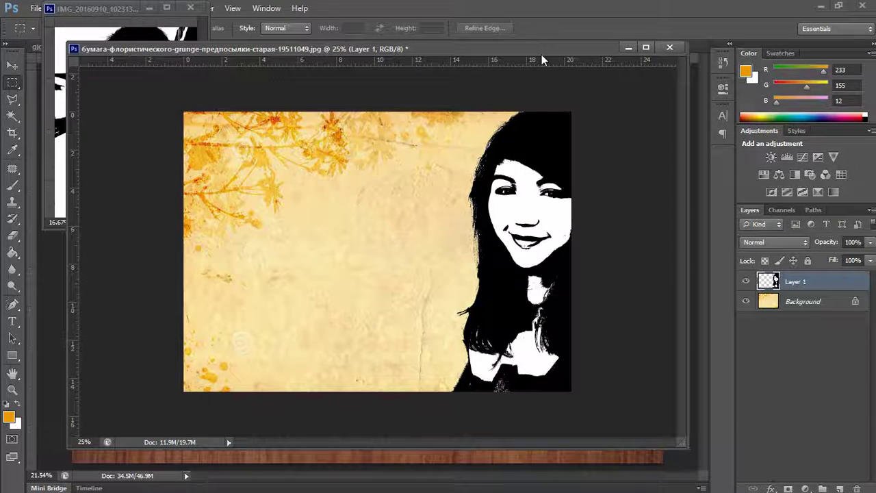
{"action": "key", "text": "Tab"}
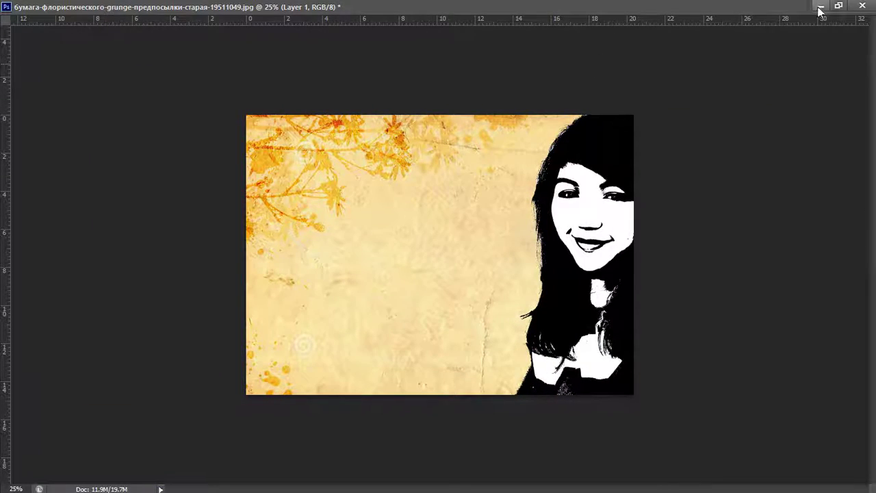
{"action": "left_click", "coordinate": [838, 5]}
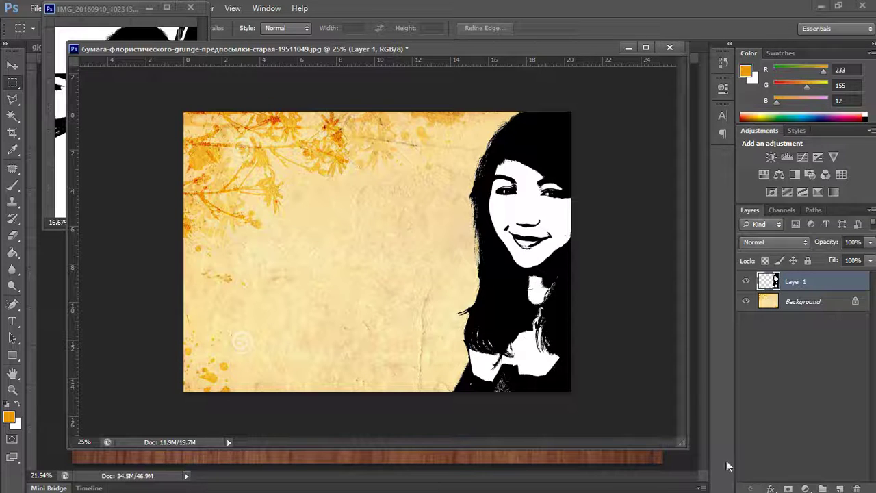
{"action": "left_click_drag", "start_coordinate": [683, 444], "coordinate": [708, 482]}
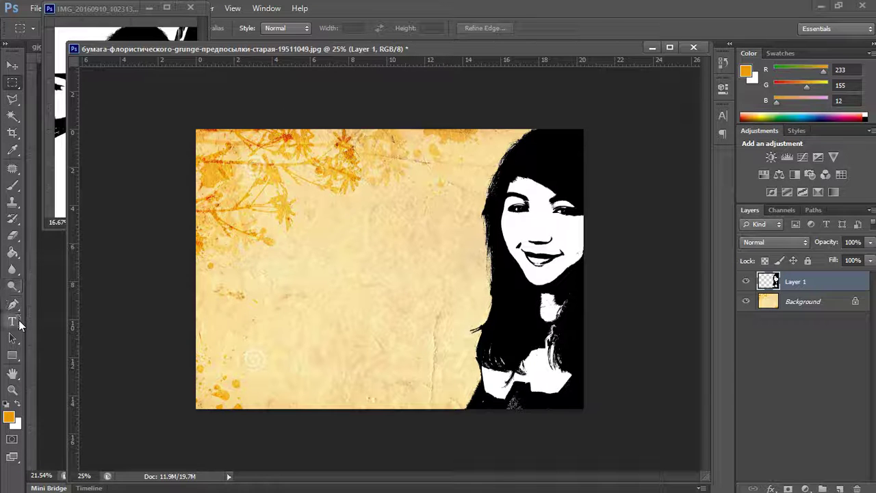
Step: Type the title 'dear mama' in dark 60 pt letters near the paper's top left
{"action": "left_click", "coordinate": [15, 322]}
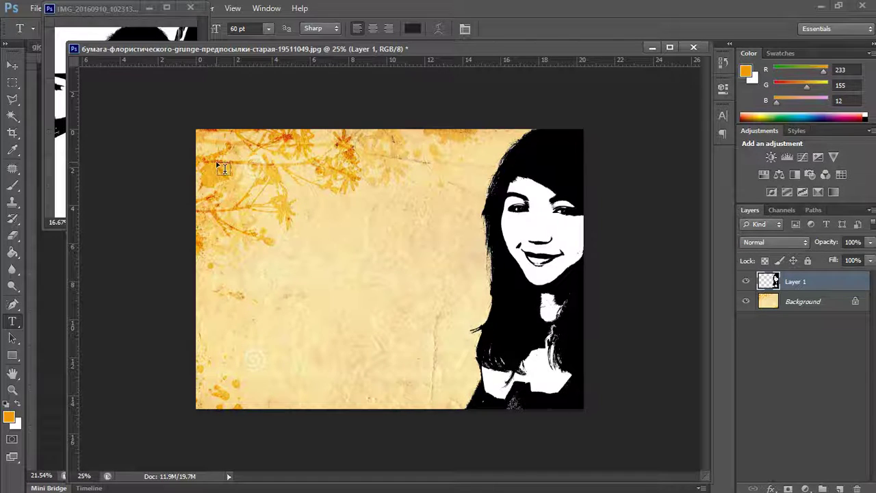
{"action": "left_click", "coordinate": [387, 291]}
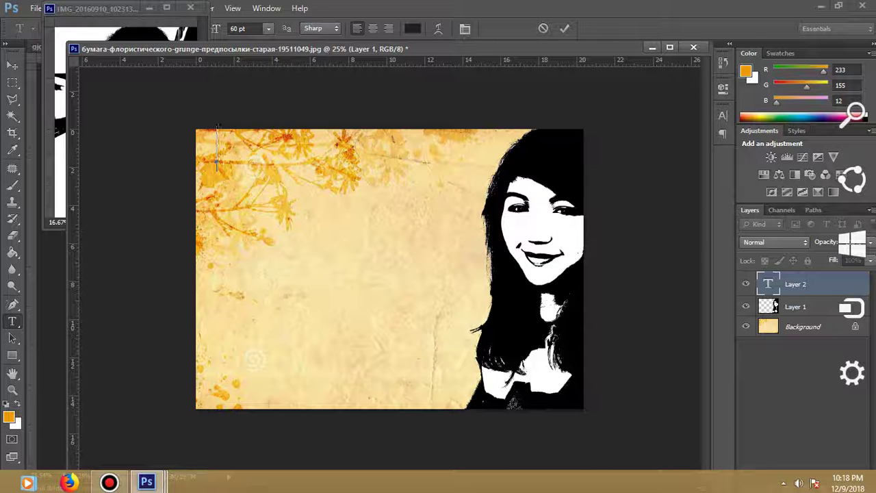
{"action": "type", "text": "de"}
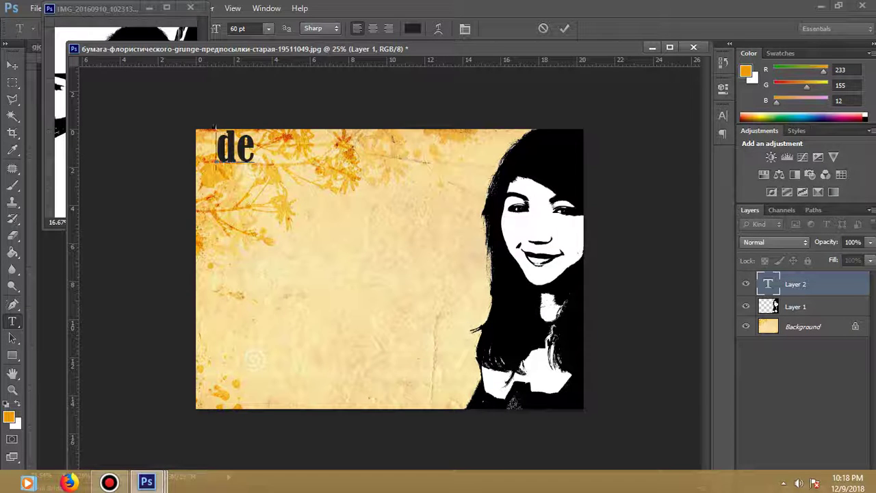
{"action": "type", "text": "ar"}
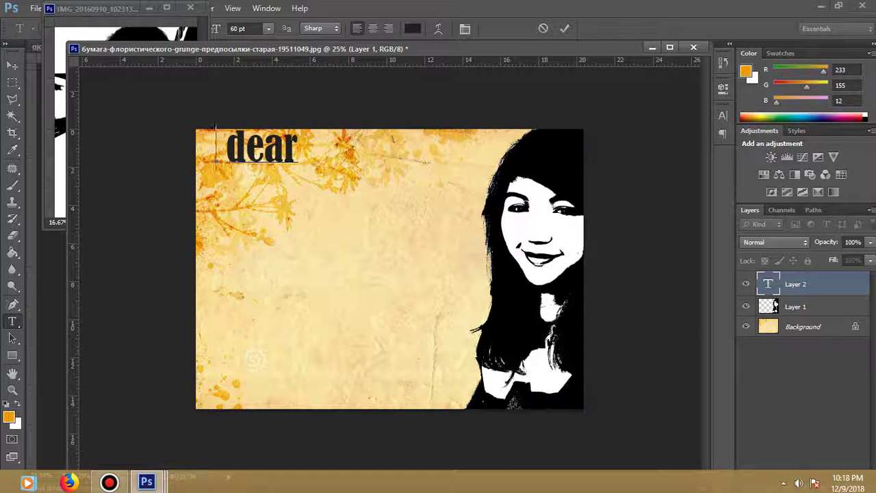
{"action": "type", "text": " mama"}
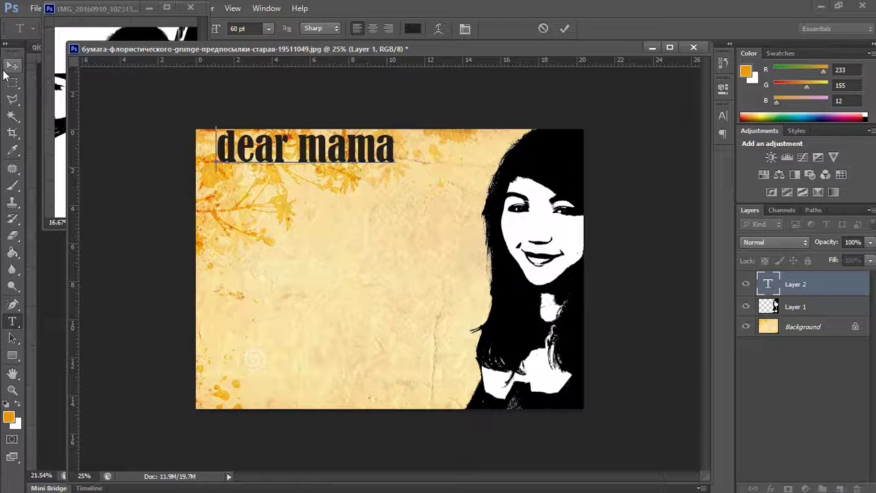
{"action": "left_click", "coordinate": [6, 71]}
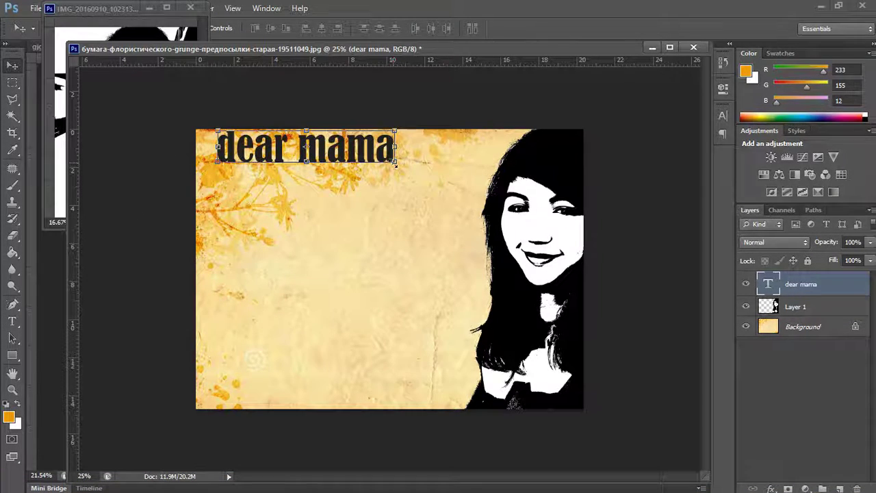
Step: Scale the dear mama title larger, apply the transform, and reselect the text layer
{"action": "mouse_move", "coordinate": [394, 163]}
{"action": "left_mouse_down"}
{"action": "mouse_move", "coordinate": [435, 194]}
{"action": "mouse_move", "coordinate": [401, 180]}
{"action": "left_mouse_up"}
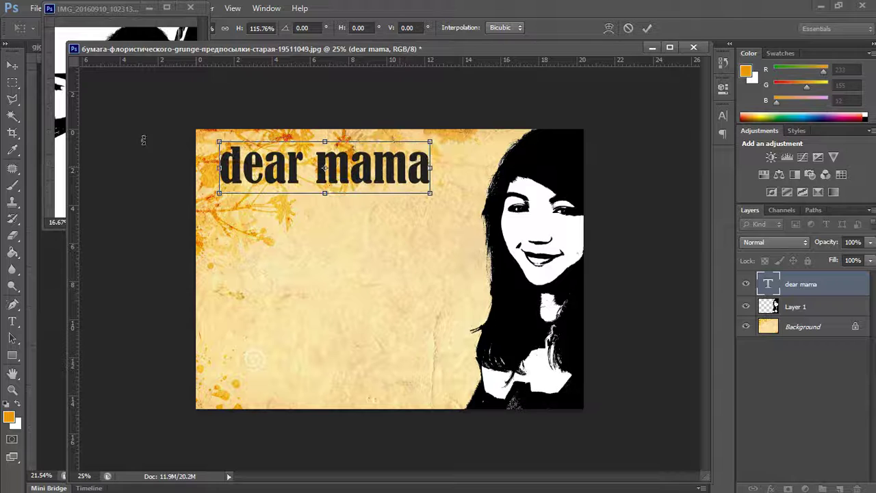
{"action": "left_click", "coordinate": [11, 67]}
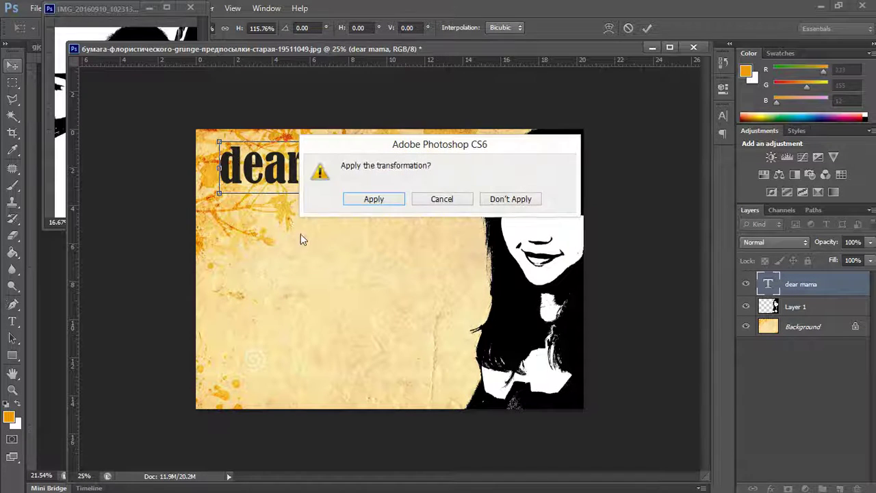
{"action": "left_click", "coordinate": [376, 206]}
{"action": "left_click", "coordinate": [542, 267]}
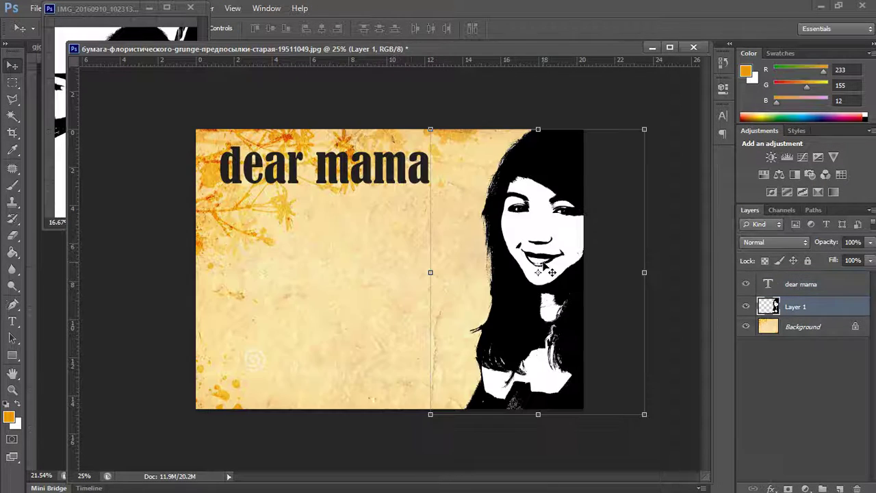
{"action": "left_click", "coordinate": [163, 199]}
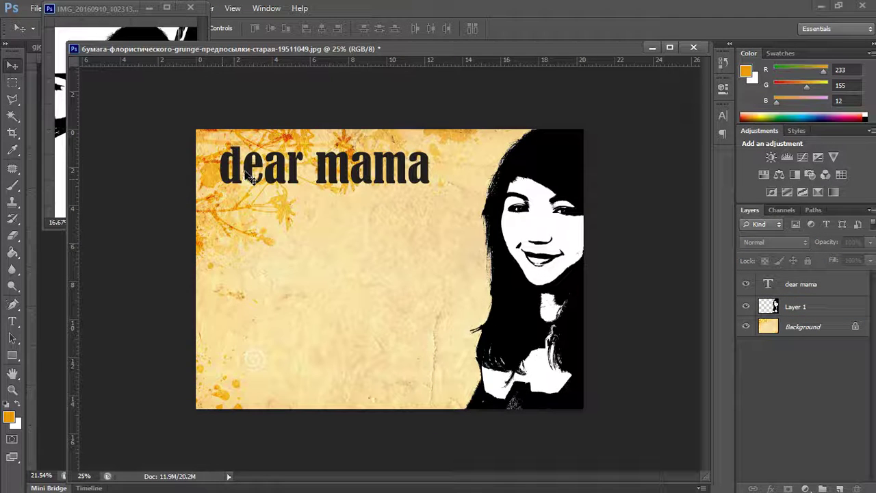
{"action": "left_click", "coordinate": [252, 184]}
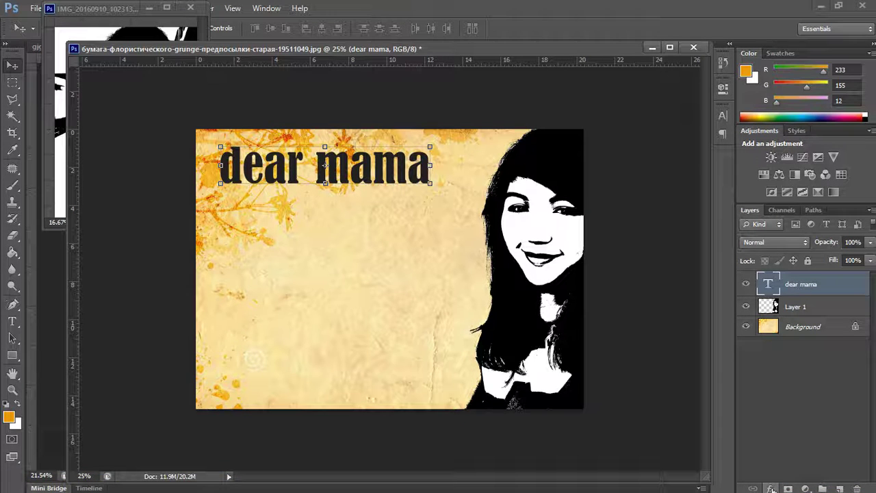
Step: Close the separate IMG source photo document
{"action": "left_click", "coordinate": [89, 13]}
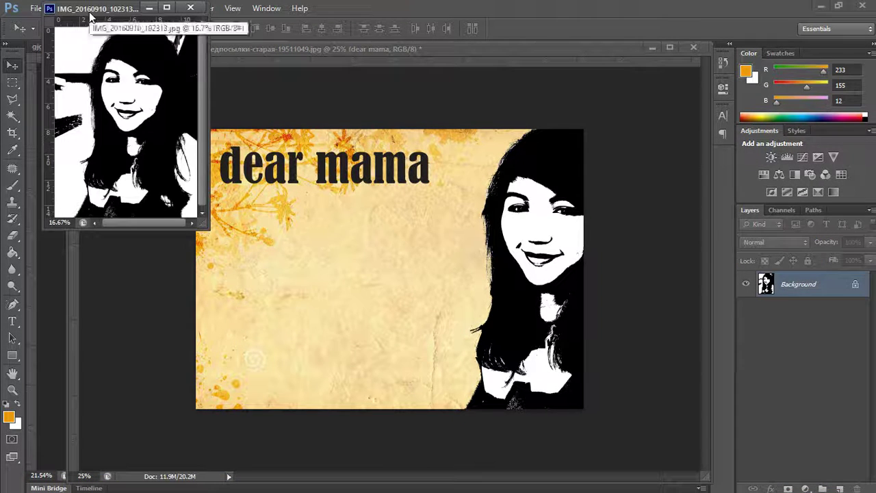
{"action": "left_click", "coordinate": [191, 9]}
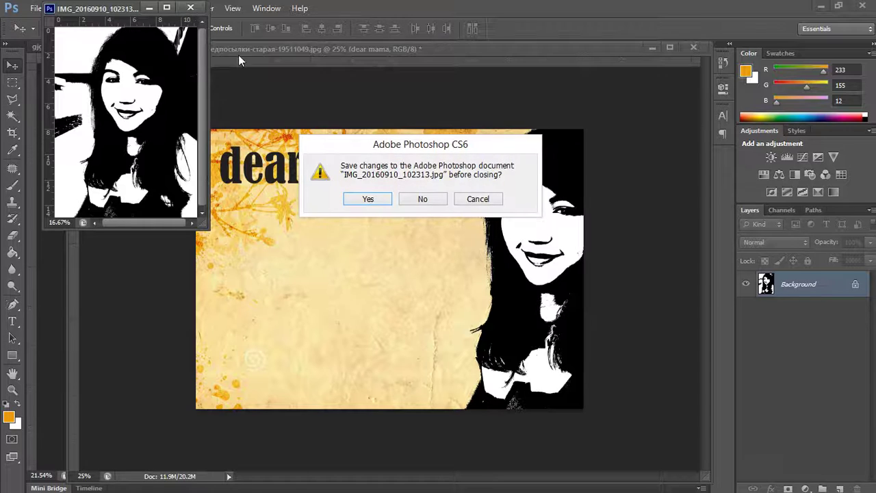
{"action": "left_click", "coordinate": [422, 199]}
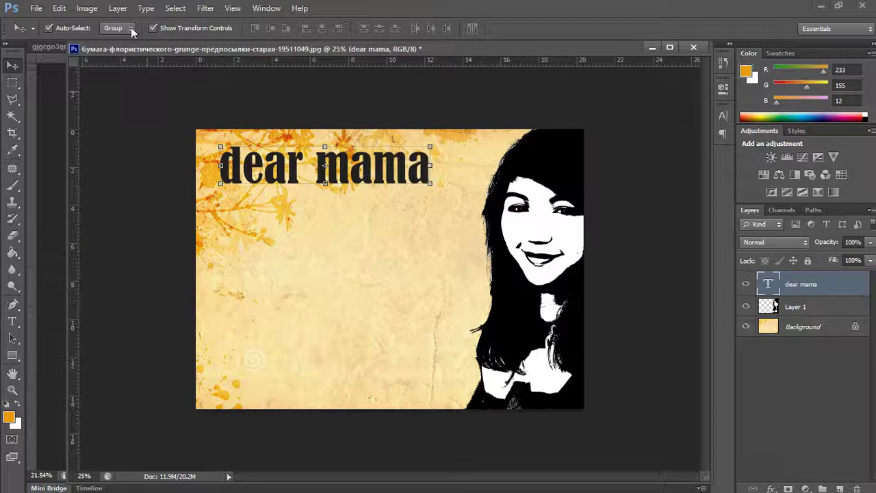
Step: Add Bevel & Emboss to the dear mama title with 144% depth and 10 px size
{"action": "left_click", "coordinate": [118, 8]}
{"action": "mouse_move", "coordinate": [135, 78]}
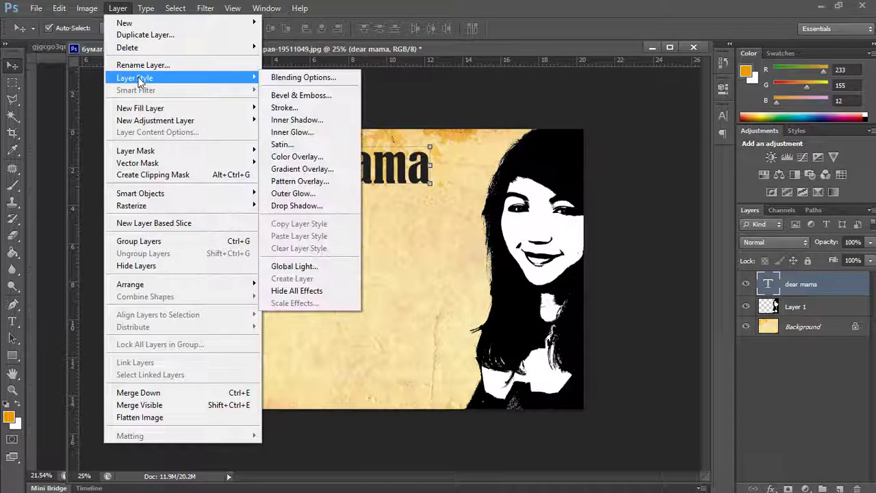
{"action": "left_click", "coordinate": [301, 95]}
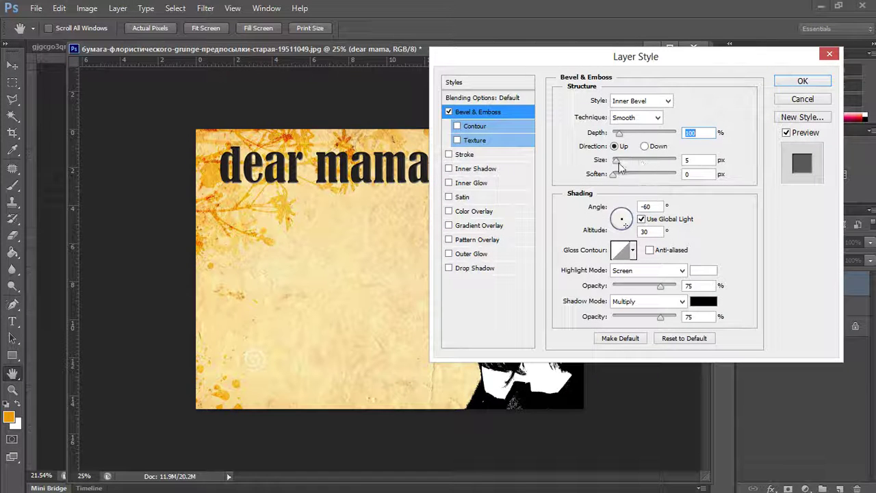
{"action": "left_click", "coordinate": [616, 163]}
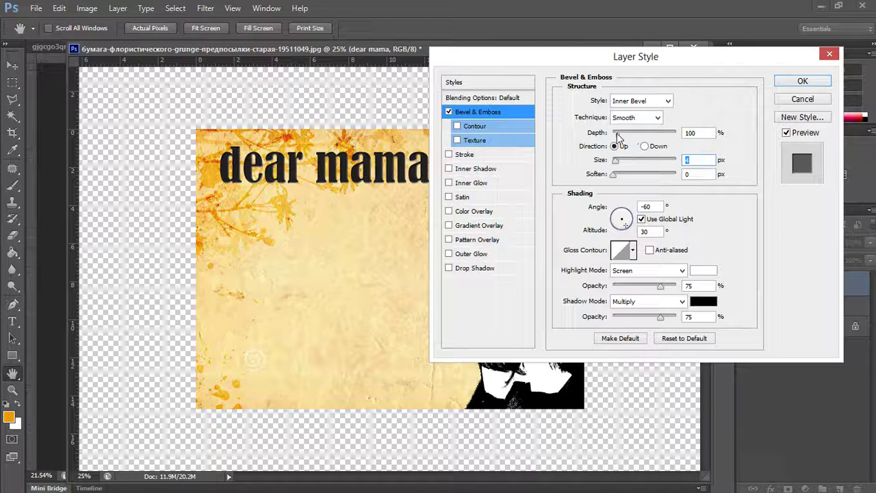
{"action": "left_click_drag", "start_coordinate": [617, 133], "coordinate": [621, 132]}
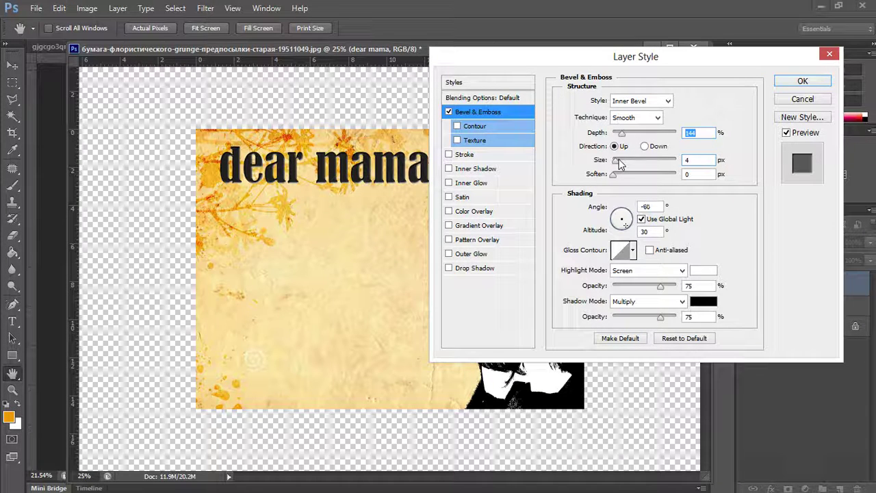
{"action": "left_click_drag", "start_coordinate": [617, 168], "coordinate": [621, 167]}
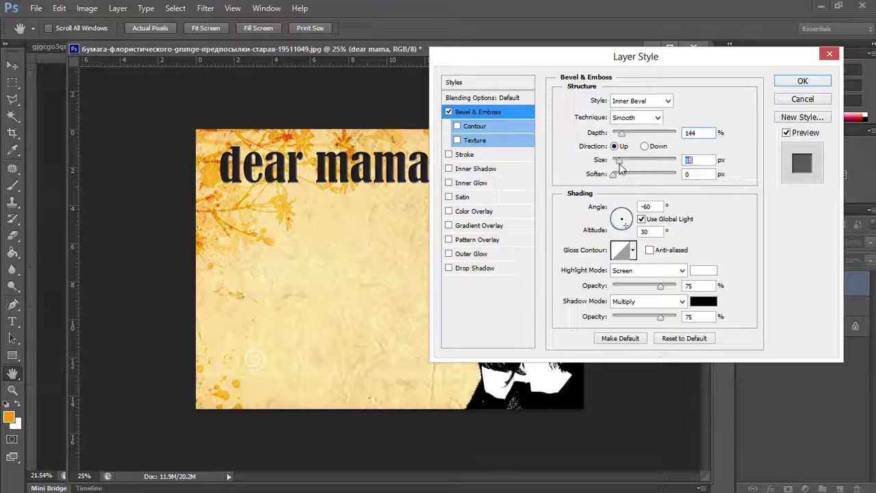
{"action": "left_click", "coordinate": [803, 82]}
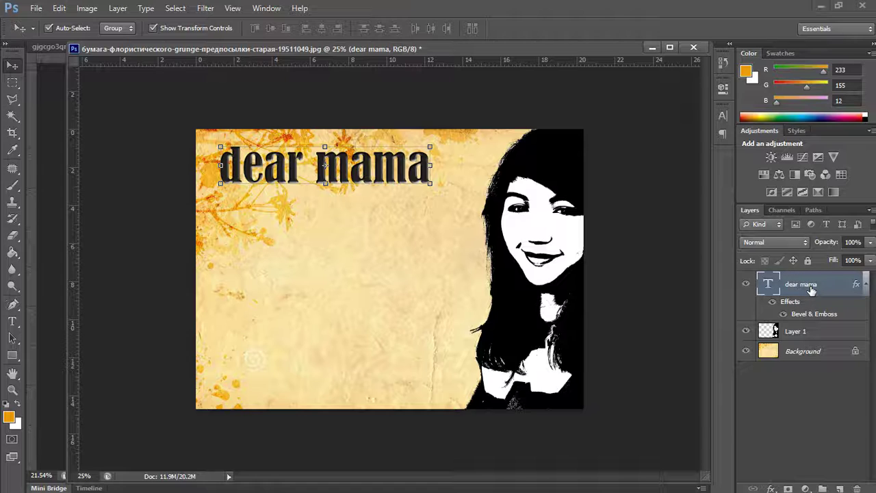
Step: Set the dear mama title to Screen blend mode and shift it right
{"action": "left_click", "coordinate": [757, 245]}
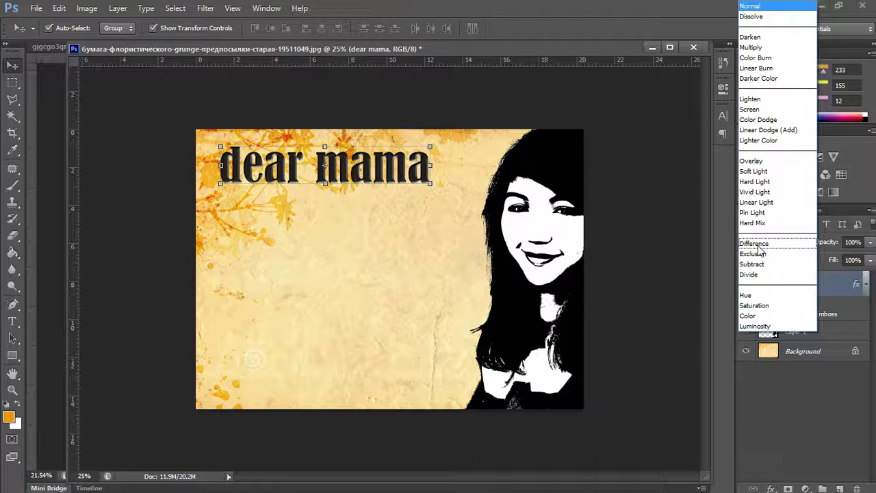
{"action": "left_click", "coordinate": [750, 110]}
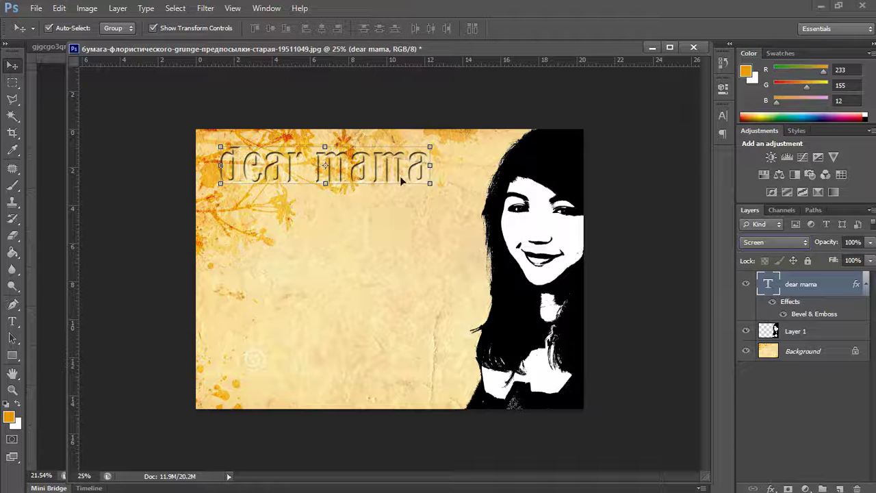
{"action": "mouse_move", "coordinate": [402, 180]}
{"action": "left_mouse_down"}
{"action": "mouse_move", "coordinate": [483, 179]}
{"action": "mouse_move", "coordinate": [466, 173]}
{"action": "left_mouse_up"}
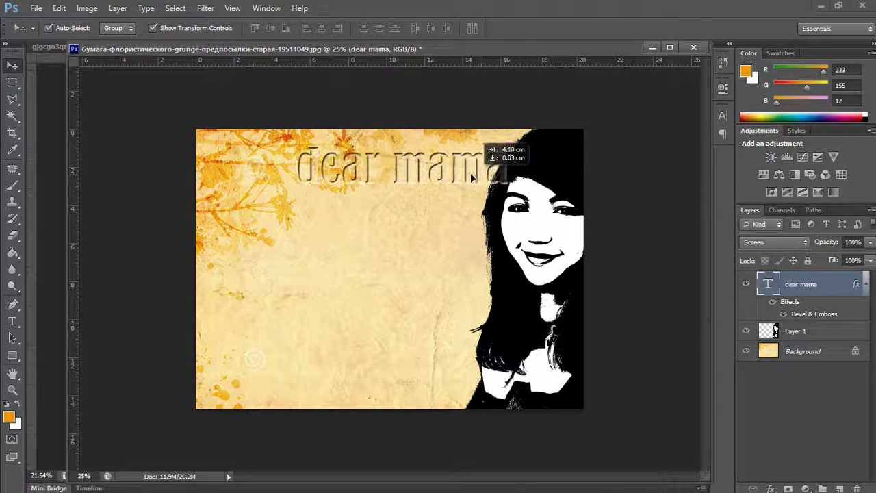
Step: Zoom the card to 33.3% and reposition and widen the document window
{"action": "left_click", "coordinate": [13, 389]}
{"action": "left_click", "coordinate": [390, 295]}
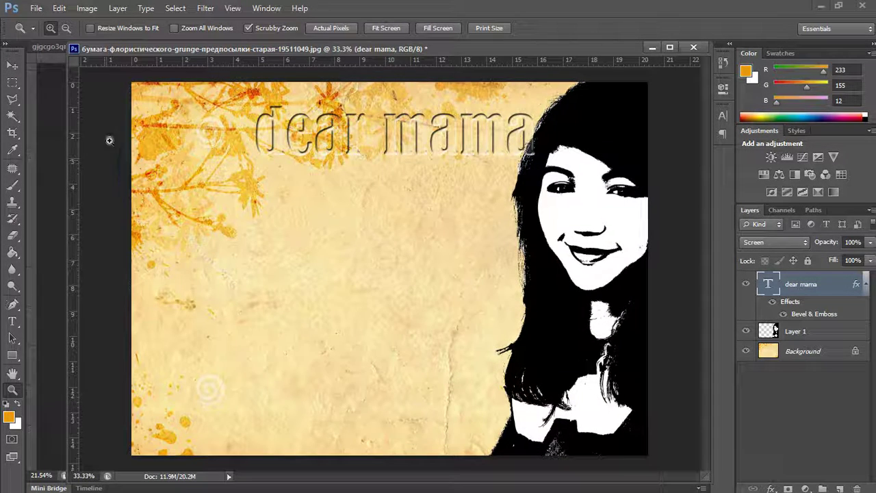
{"action": "left_click_drag", "start_coordinate": [117, 49], "coordinate": [79, 56]}
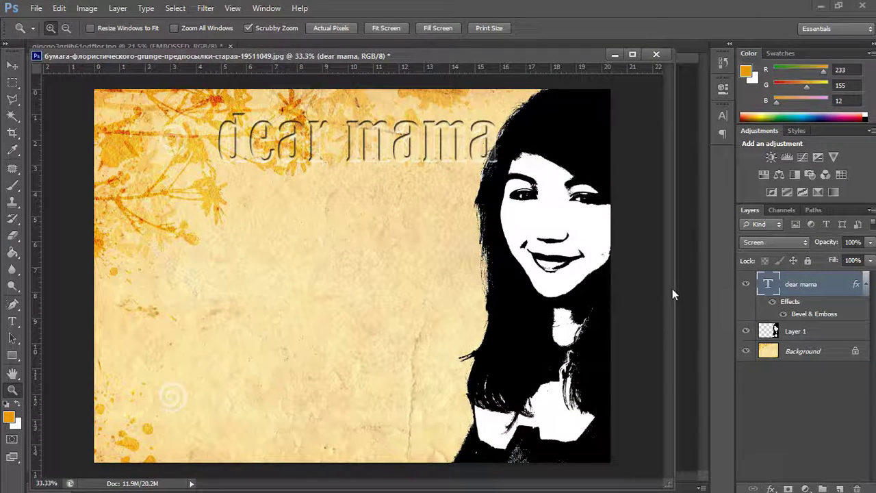
{"action": "left_click_drag", "start_coordinate": [673, 288], "coordinate": [716, 288]}
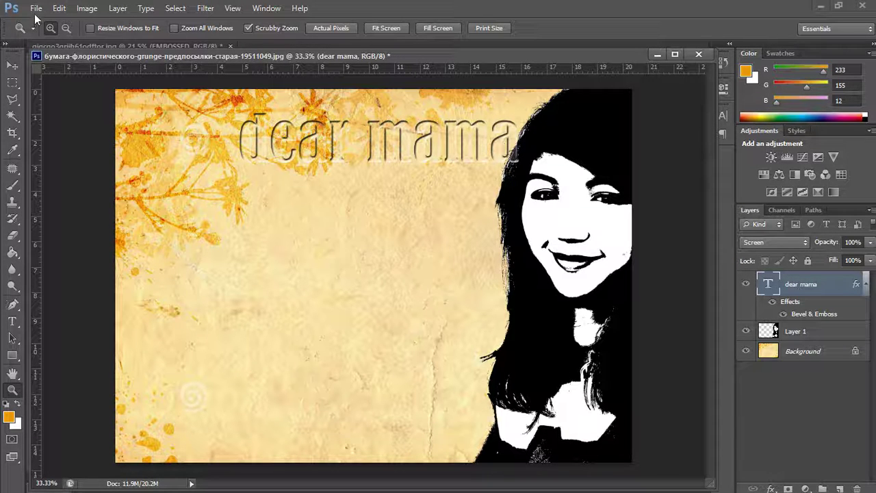
Step: Open desain.psd and select its 'Dear god! Thank you…' message paragraph text
{"action": "left_click", "coordinate": [35, 8]}
{"action": "left_click", "coordinate": [56, 35]}
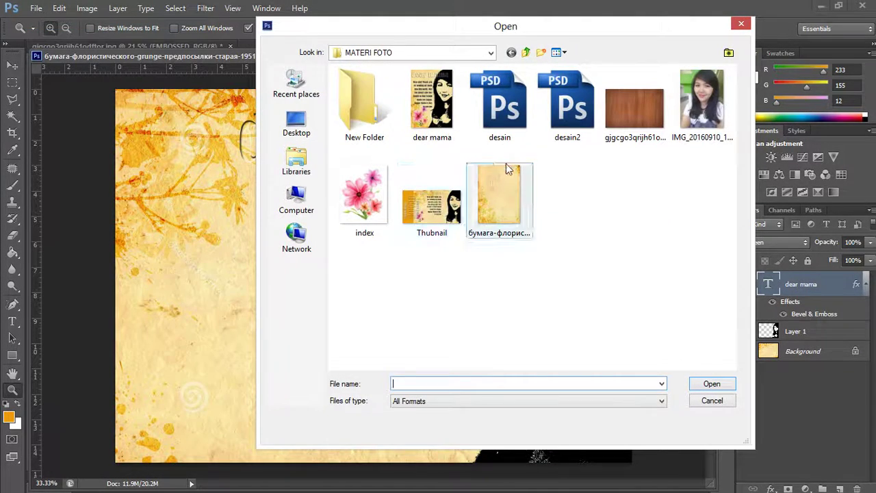
{"action": "double_click", "coordinate": [507, 110]}
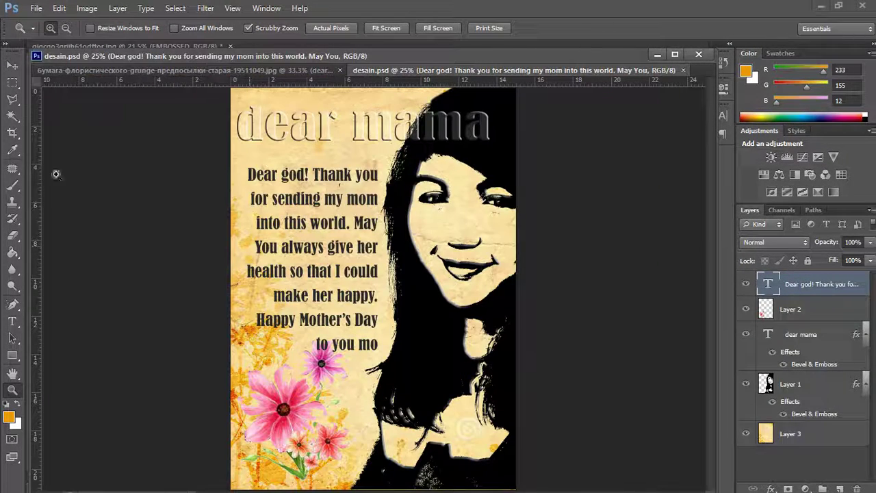
{"action": "left_click", "coordinate": [12, 321]}
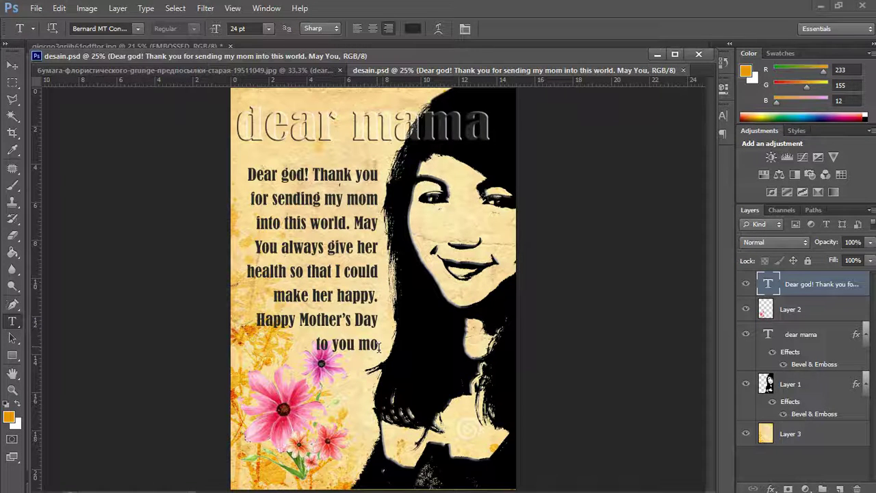
{"action": "left_click_drag", "start_coordinate": [379, 346], "coordinate": [249, 177]}
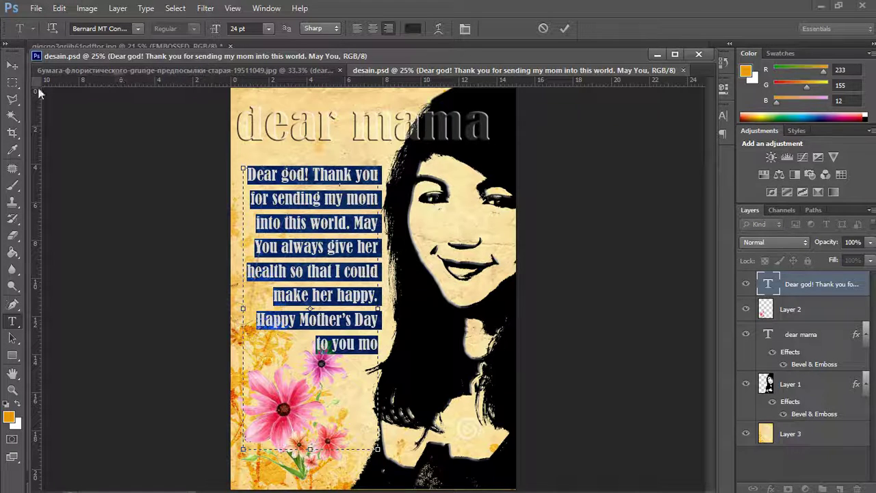
{"action": "left_click", "coordinate": [12, 65]}
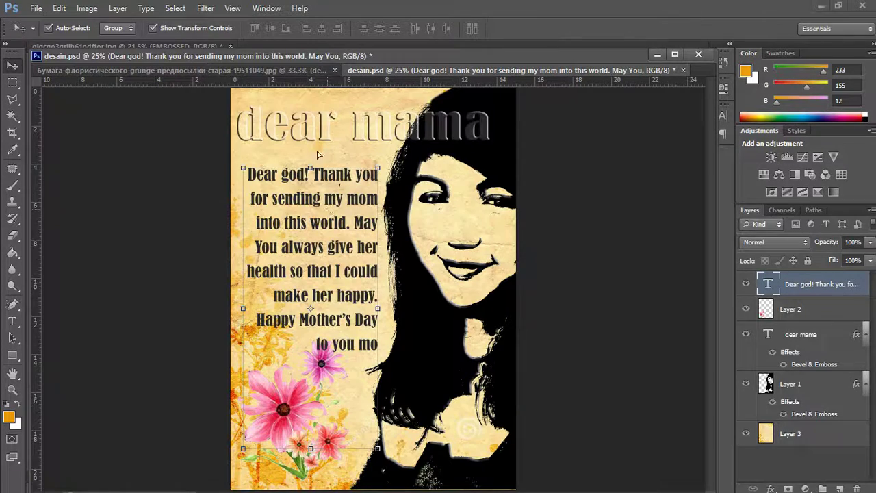
Step: Drag the 'Dear god! Thank you…' paragraph layer onto the card, then float the desain window
{"action": "mouse_move", "coordinate": [316, 155]}
{"action": "left_mouse_down"}
{"action": "mouse_move", "coordinate": [299, 117]}
{"action": "mouse_move", "coordinate": [307, 301]}
{"action": "mouse_move", "coordinate": [381, 252]}
{"action": "left_mouse_up"}
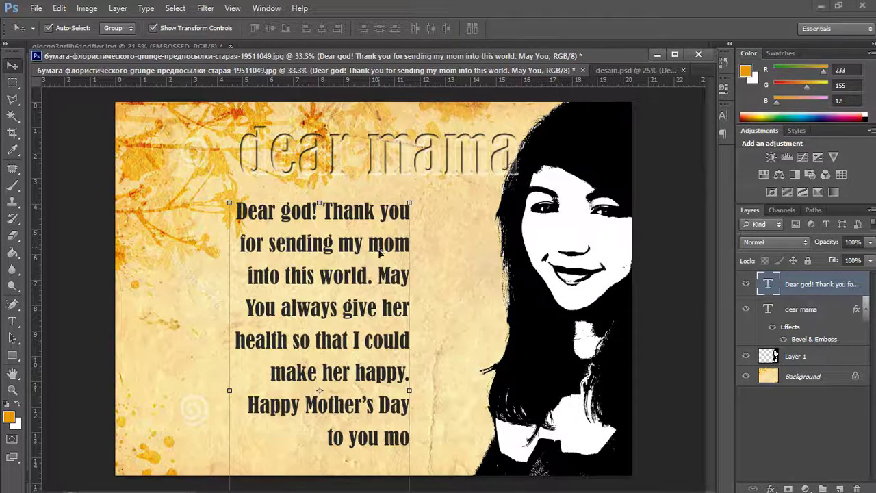
{"action": "left_click", "coordinate": [697, 324]}
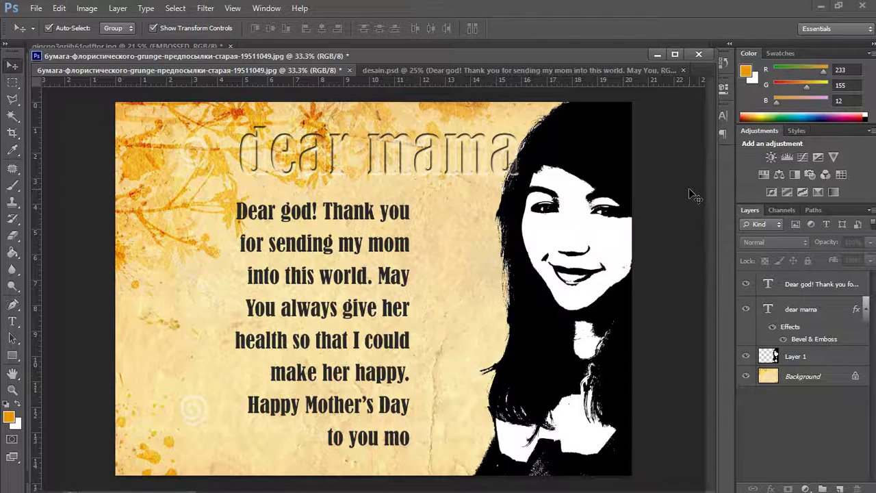
{"action": "left_click_drag", "start_coordinate": [628, 70], "coordinate": [637, 41]}
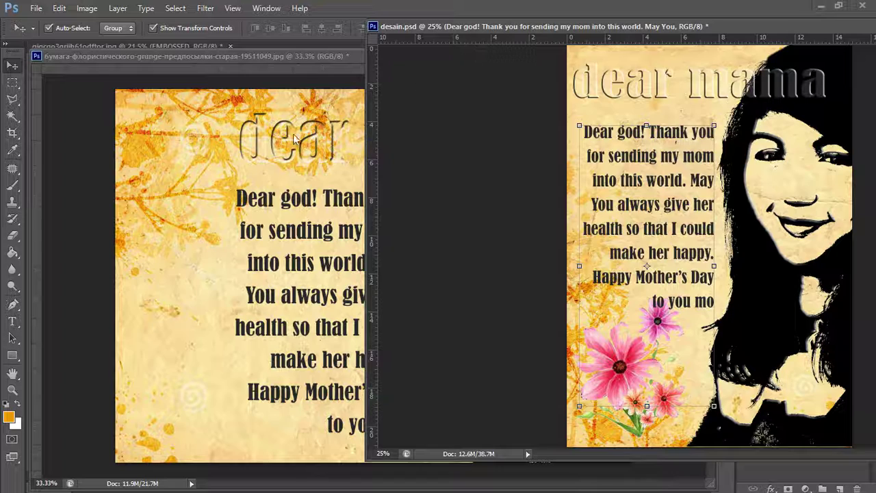
{"action": "left_click", "coordinate": [281, 164]}
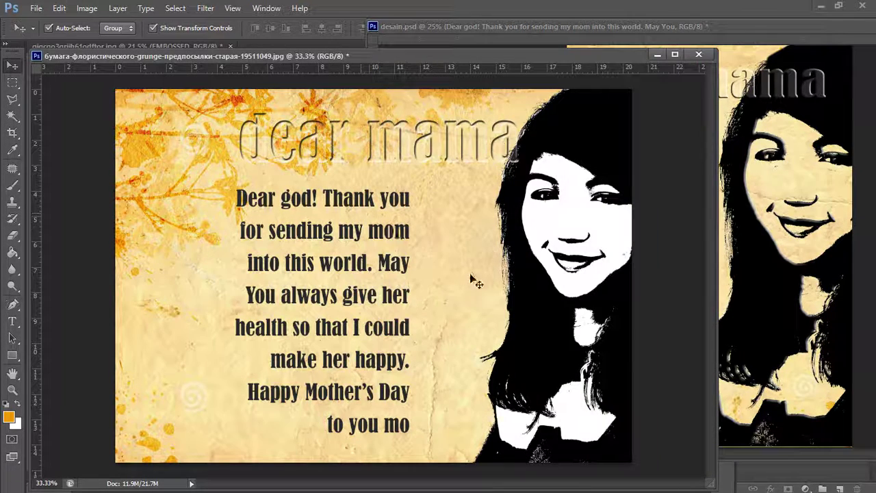
Step: Close desain.psd without saving, then drag the embossed dear mama title further left
{"action": "left_click", "coordinate": [839, 228]}
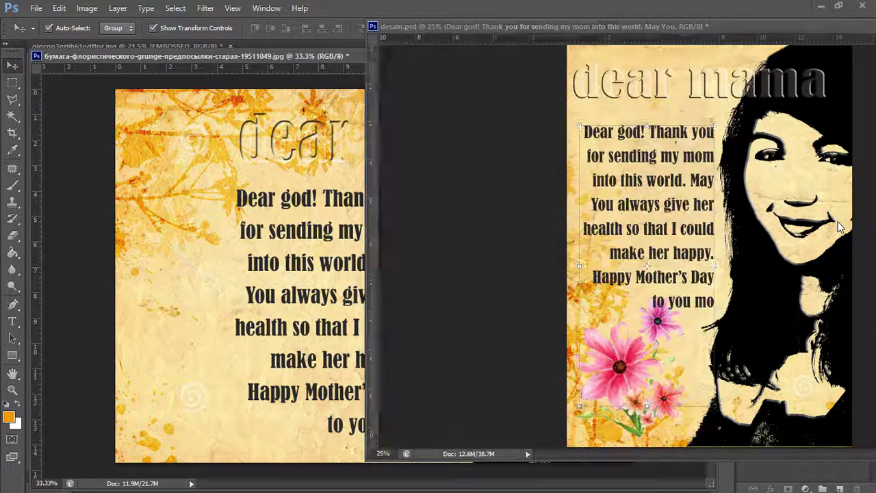
{"action": "left_click", "coordinate": [487, 209]}
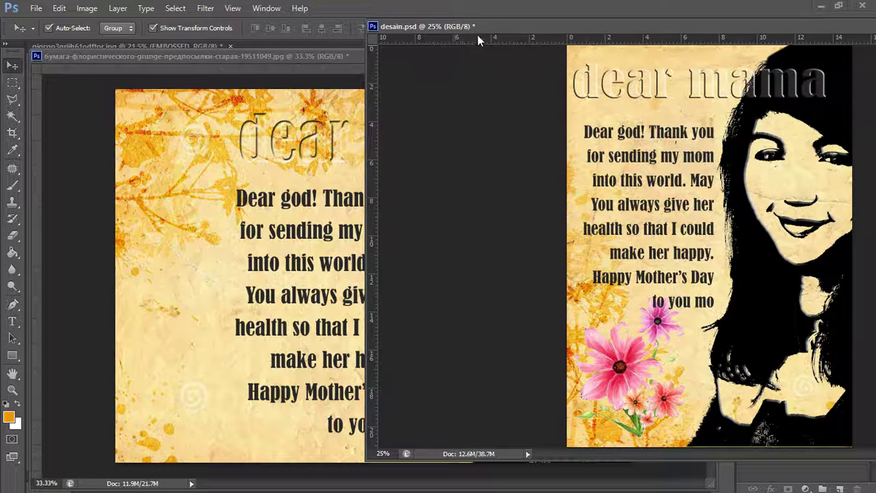
{"action": "left_click_drag", "start_coordinate": [473, 28], "coordinate": [495, 152]}
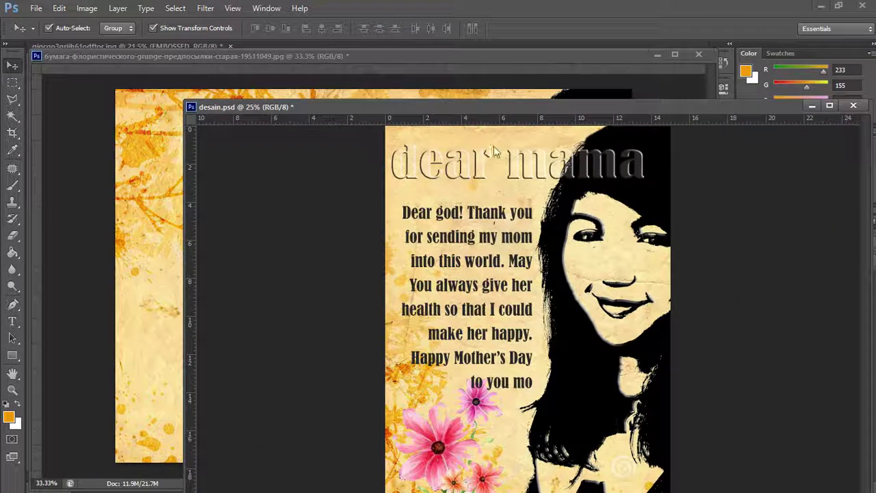
{"action": "left_click", "coordinate": [853, 106]}
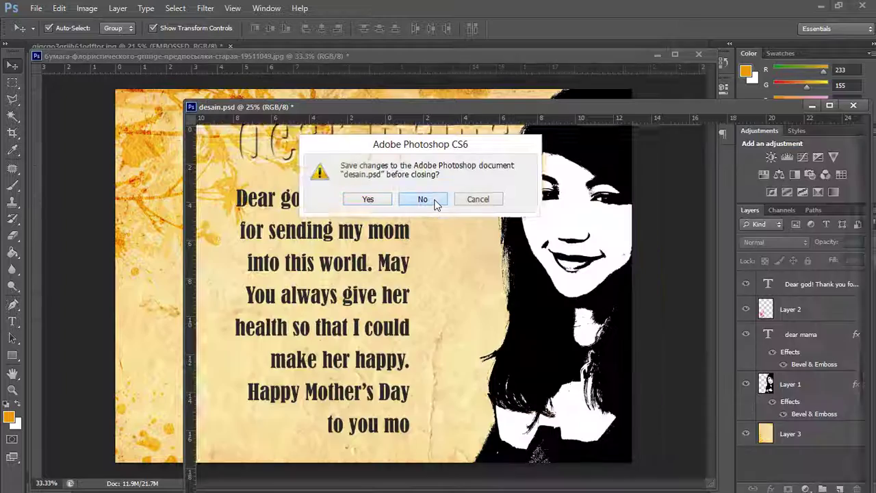
{"action": "left_click", "coordinate": [423, 199]}
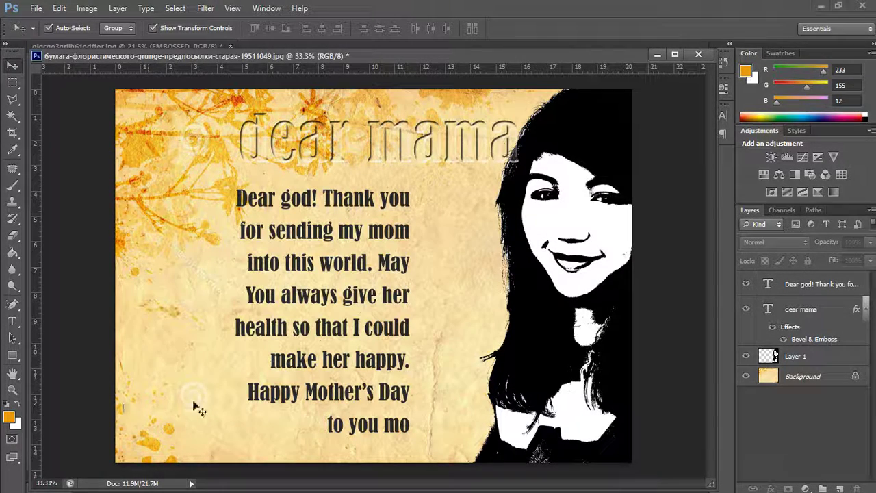
{"action": "left_click_drag", "start_coordinate": [432, 150], "coordinate": [361, 146]}
Step: Open index.jpg and drag the pink flower image onto the card as Layer 2
{"action": "left_click", "coordinate": [35, 8]}
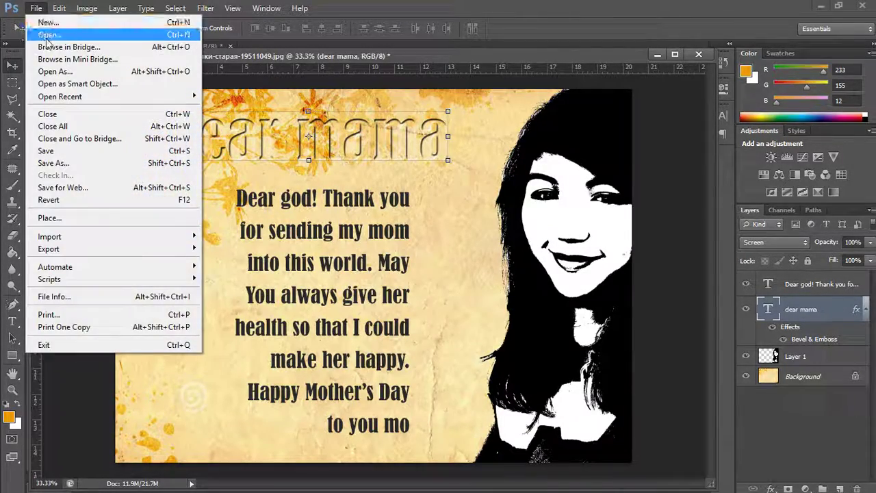
{"action": "left_click", "coordinate": [45, 32]}
{"action": "left_click", "coordinate": [365, 202]}
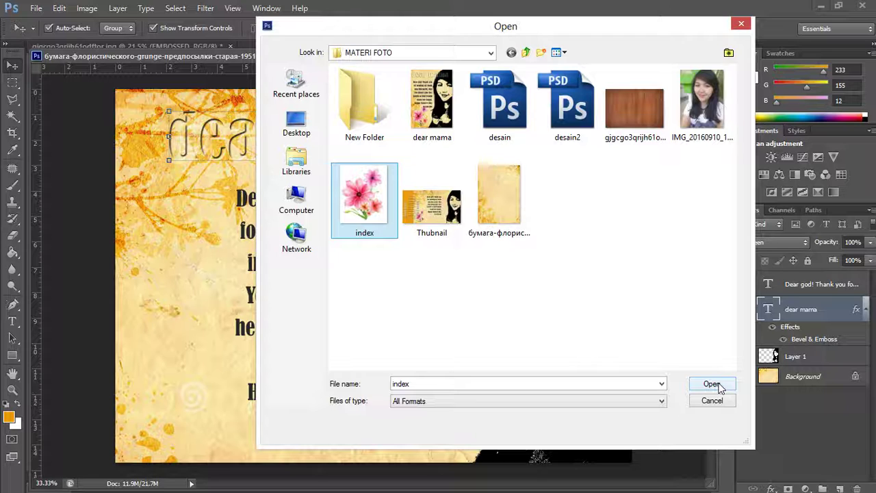
{"action": "left_click", "coordinate": [712, 383]}
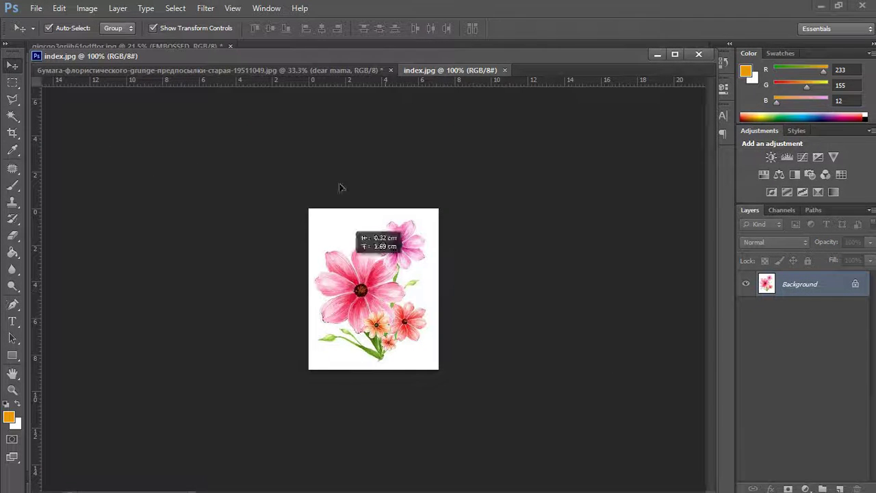
{"action": "mouse_move", "coordinate": [377, 294]}
{"action": "left_mouse_down"}
{"action": "mouse_move", "coordinate": [328, 81]}
{"action": "mouse_move", "coordinate": [199, 359]}
{"action": "left_mouse_up"}
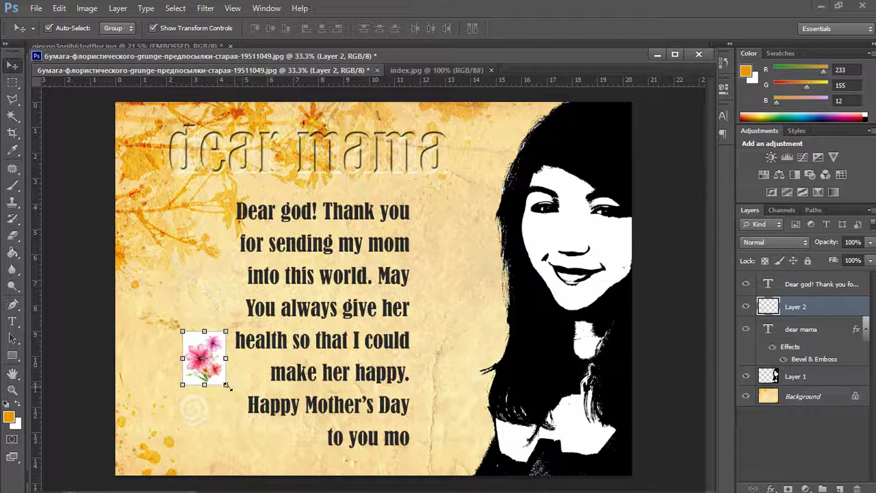
Step: Scale the flower bouquet up to about 295% and apply
{"action": "left_click_drag", "start_coordinate": [227, 385], "coordinate": [321, 483]}
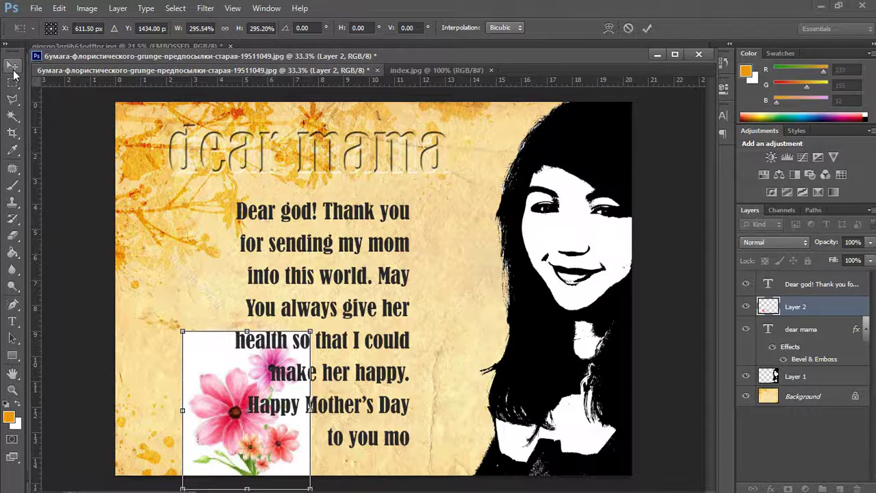
{"action": "left_click", "coordinate": [14, 74]}
{"action": "left_click", "coordinate": [373, 200]}
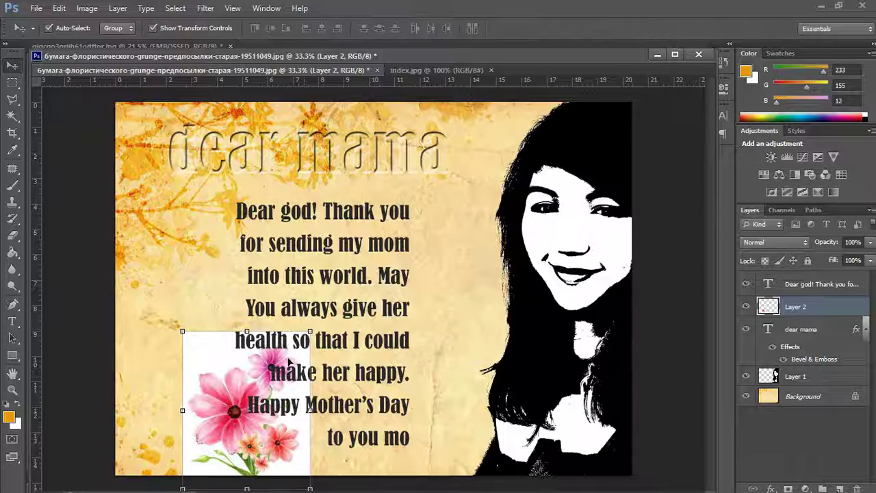
Step: Move the bouquet into the card's lower-left corner and apply the transform
{"action": "key", "text": "ctrl+t"}
{"action": "left_click_drag", "start_coordinate": [205, 373], "coordinate": [169, 361]}
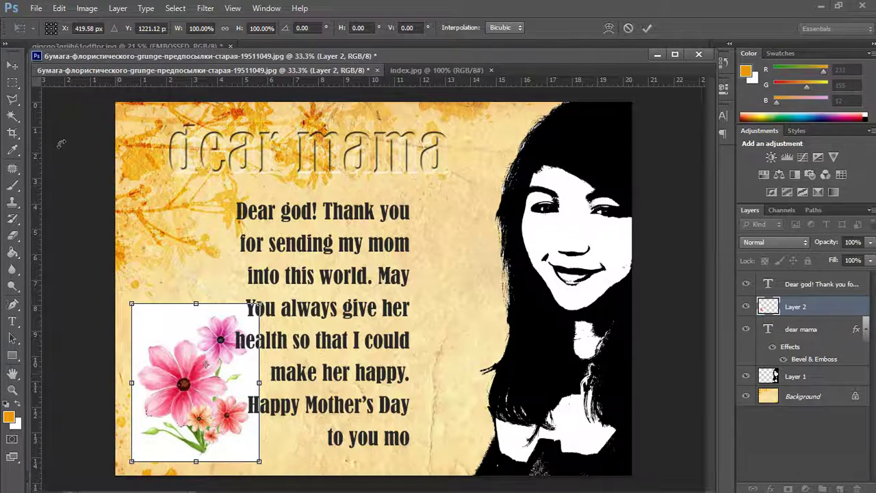
{"action": "left_click", "coordinate": [13, 65]}
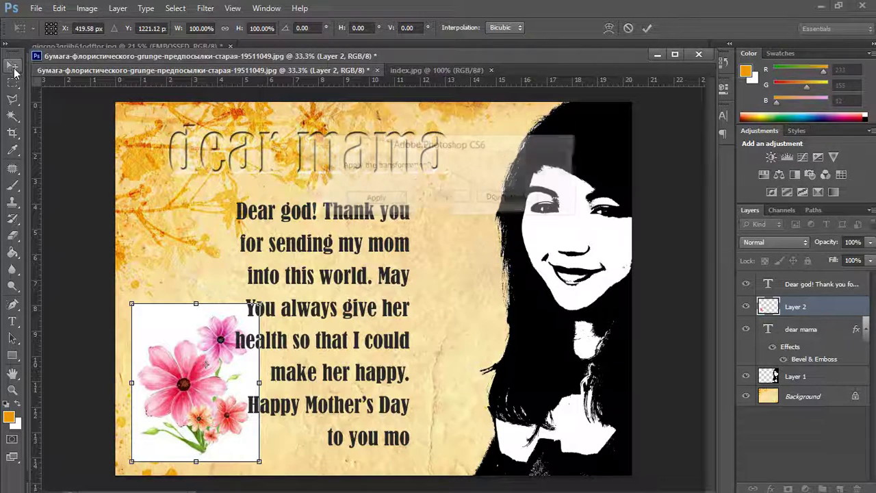
{"action": "left_click", "coordinate": [369, 203]}
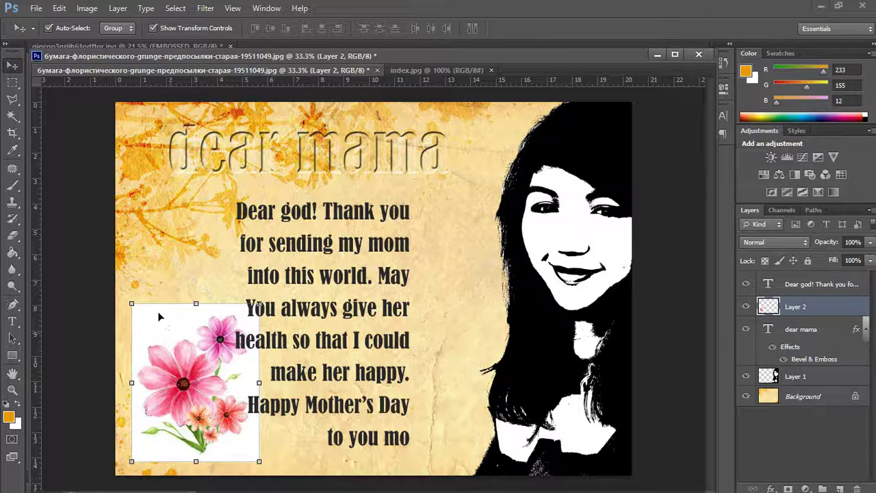
Step: Select the white background around the bouquet with the Magic Wand at tolerance 8
{"action": "left_click", "coordinate": [13, 116]}
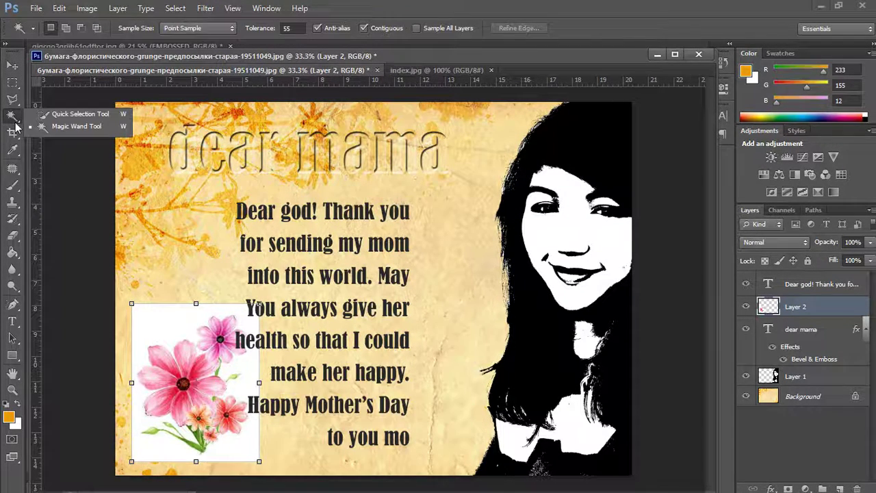
{"action": "left_click", "coordinate": [71, 131]}
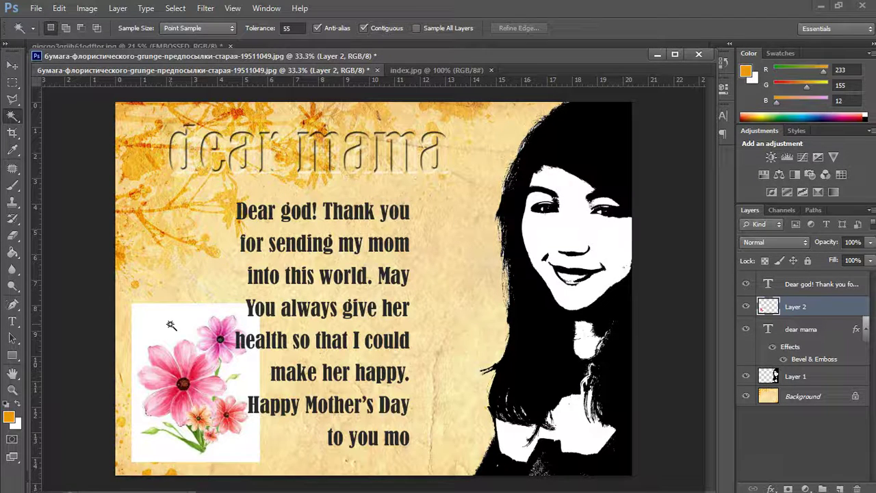
{"action": "left_click", "coordinate": [171, 324]}
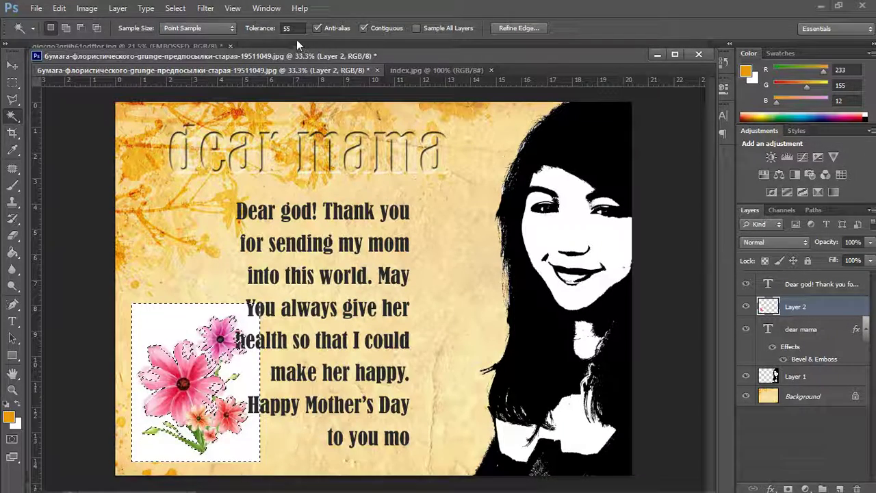
{"action": "left_click", "coordinate": [293, 28]}
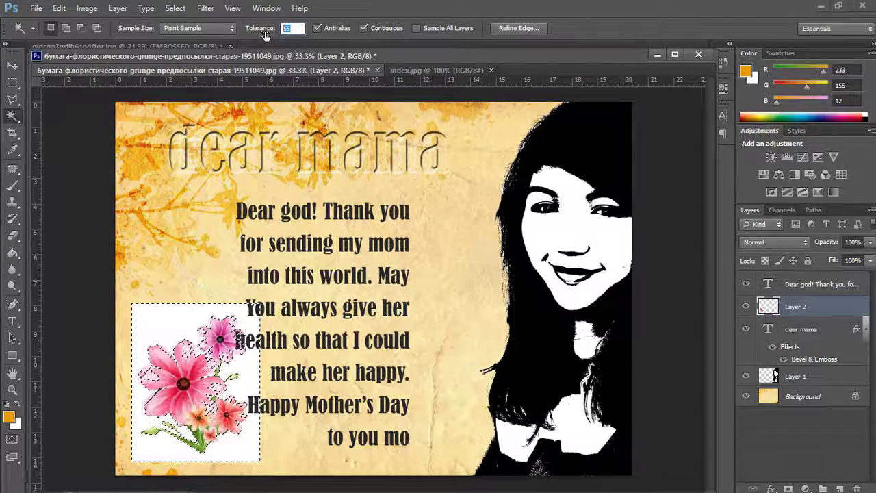
{"action": "type", "text": "8"}
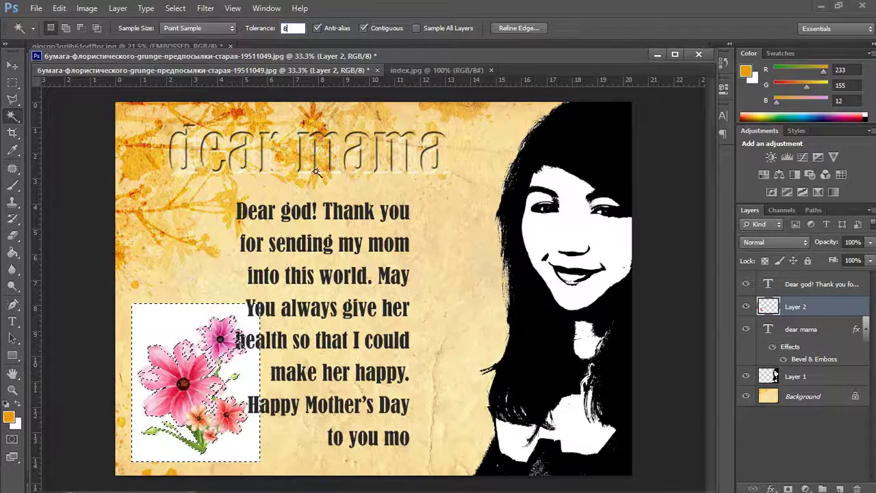
{"action": "left_click", "coordinate": [171, 327]}
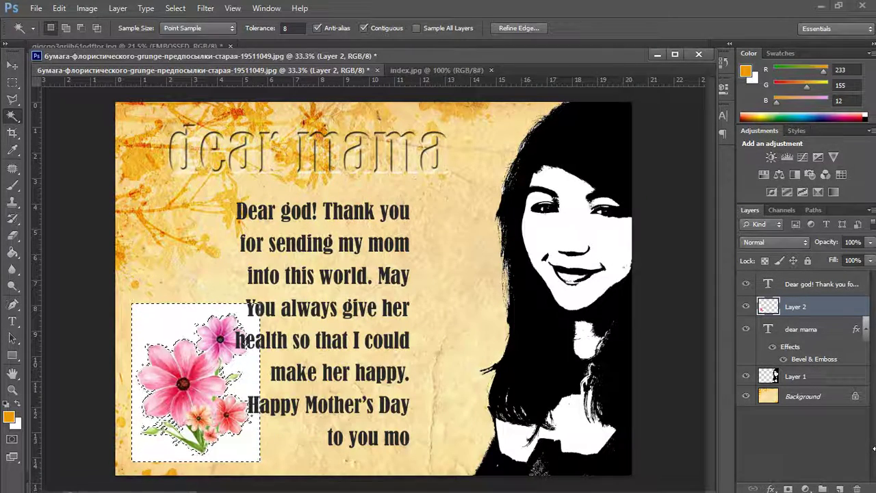
Step: Delete the selected white background so the bouquet sits on the parchment, then deselect
{"action": "key", "text": "Delete"}
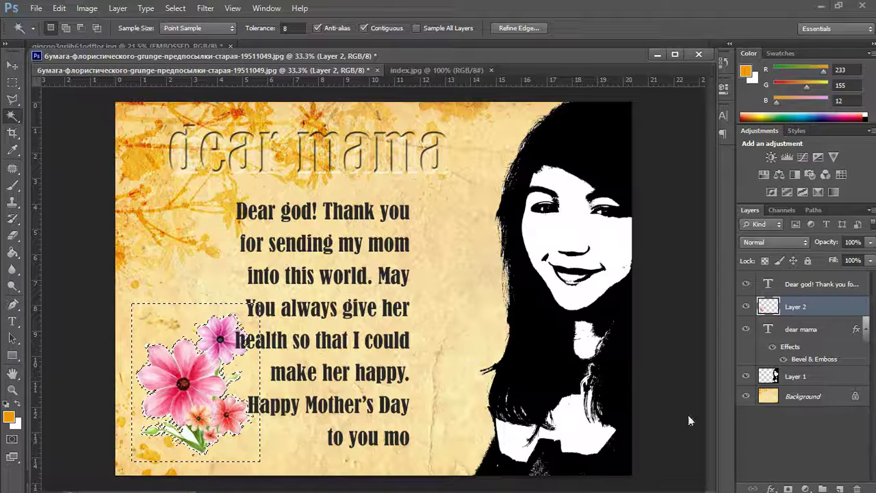
{"action": "left_click", "coordinate": [14, 87]}
{"action": "left_click", "coordinate": [82, 141]}
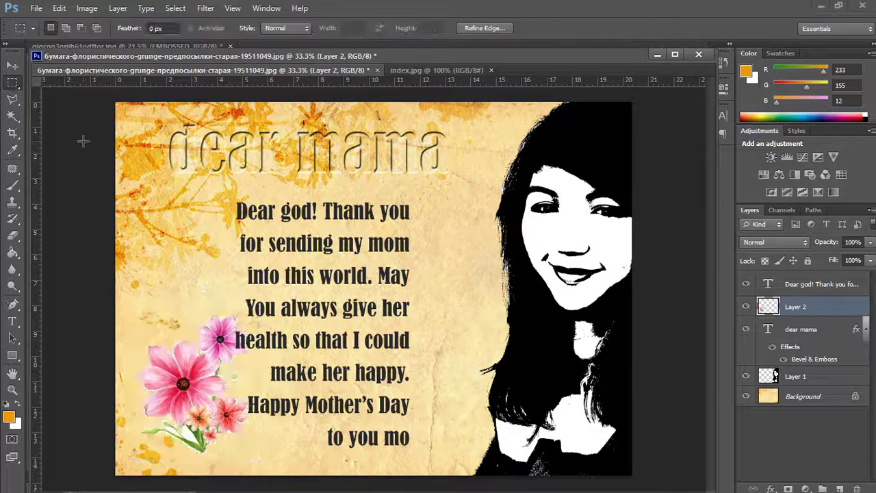
{"action": "left_click", "coordinate": [12, 67]}
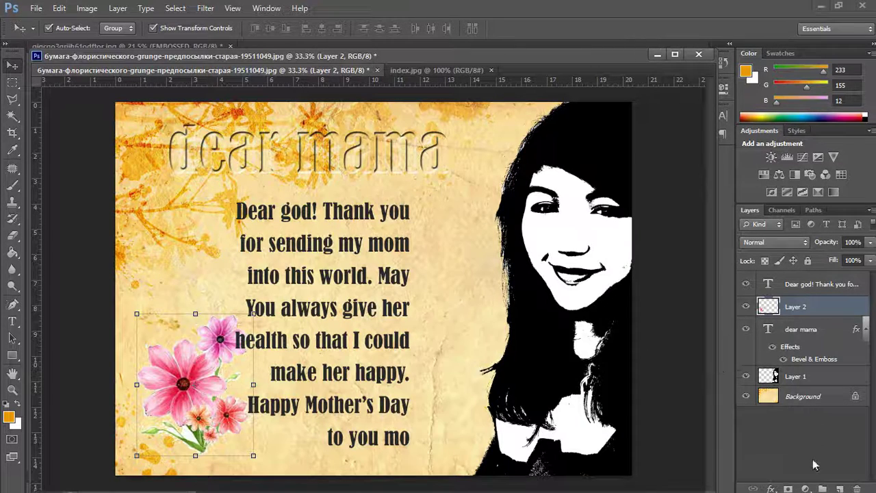
Step: Apply Bevel & Emboss to the bouquet's Layer 2 with 276% depth and 3 px size
{"action": "left_click", "coordinate": [771, 488]}
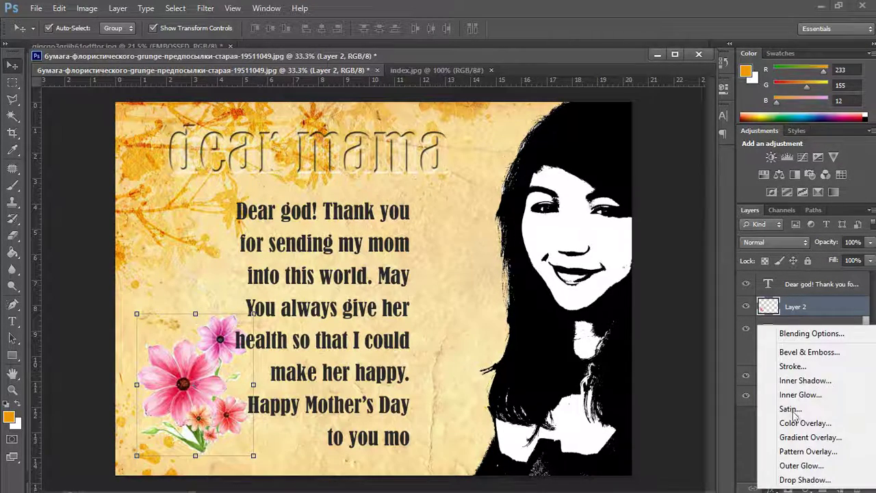
{"action": "left_click", "coordinate": [814, 352]}
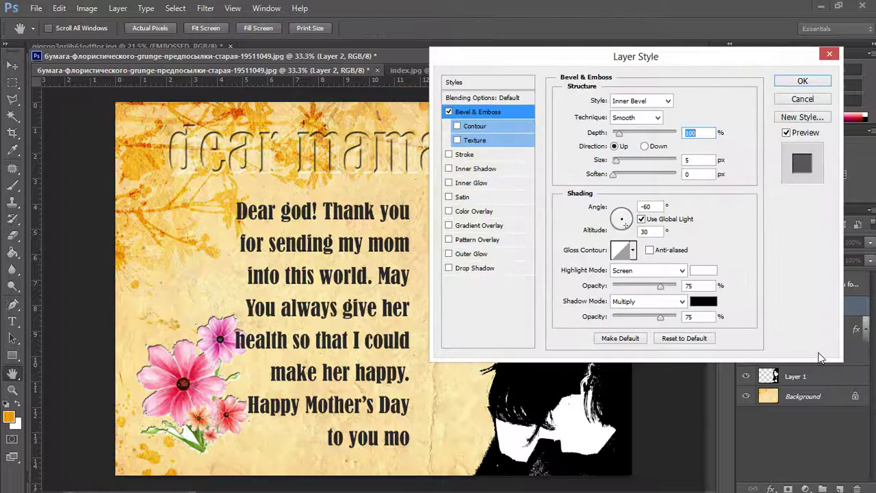
{"action": "left_click", "coordinate": [616, 160]}
{"action": "left_click_drag", "start_coordinate": [616, 160], "coordinate": [599, 158]}
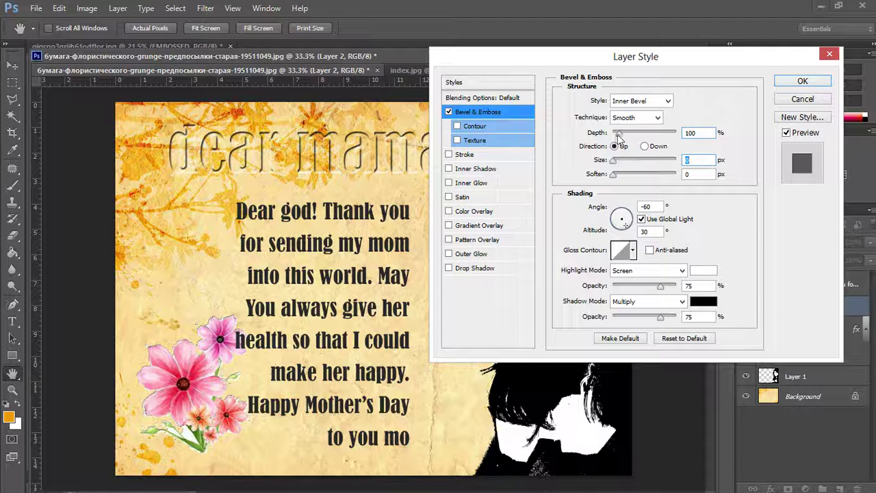
{"action": "left_click_drag", "start_coordinate": [624, 138], "coordinate": [631, 135]}
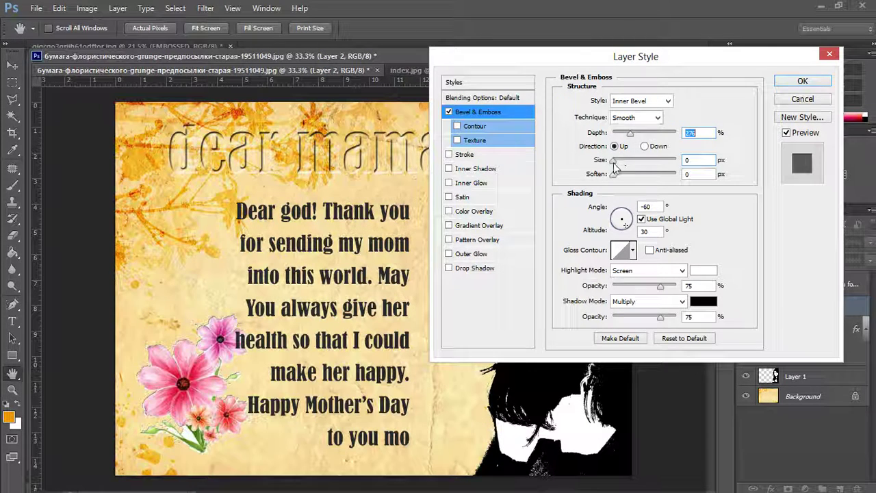
{"action": "left_click_drag", "start_coordinate": [614, 162], "coordinate": [616, 168]}
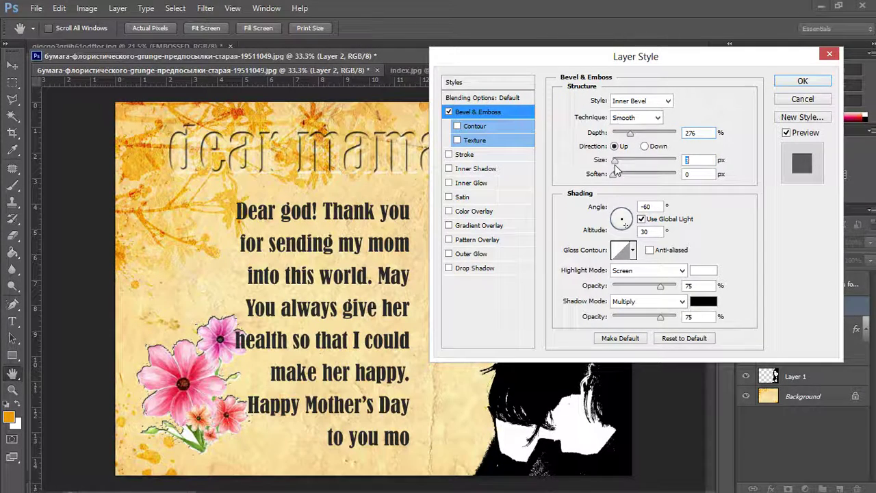
{"action": "left_click", "coordinate": [804, 81]}
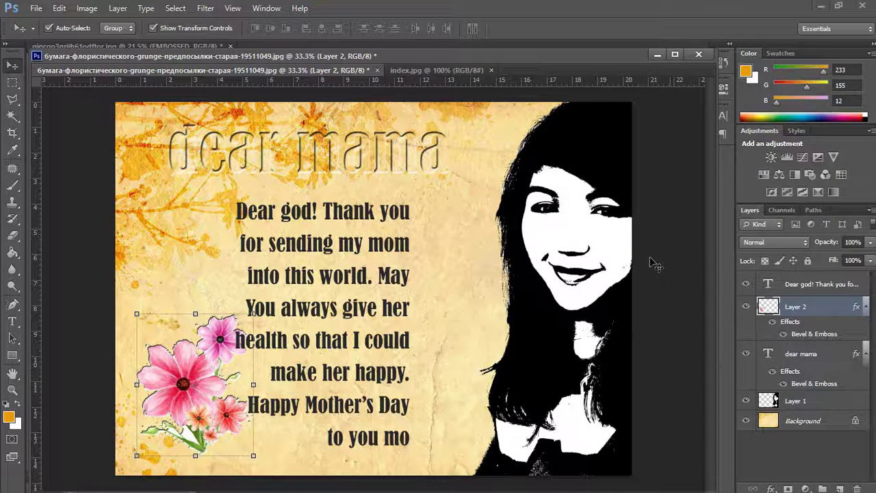
Step: Give portrait Layer 1 a Bevel & Emboss with 113% depth and 4 px size
{"action": "left_click", "coordinate": [685, 278]}
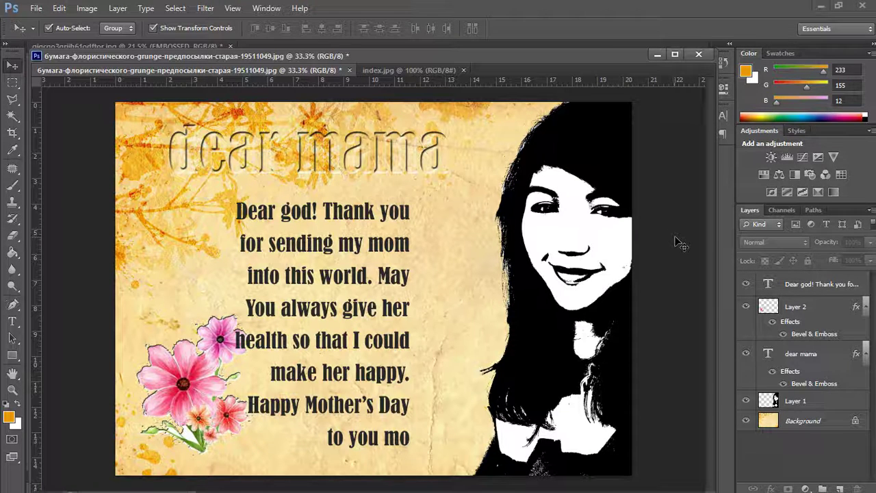
{"action": "left_click", "coordinate": [583, 259]}
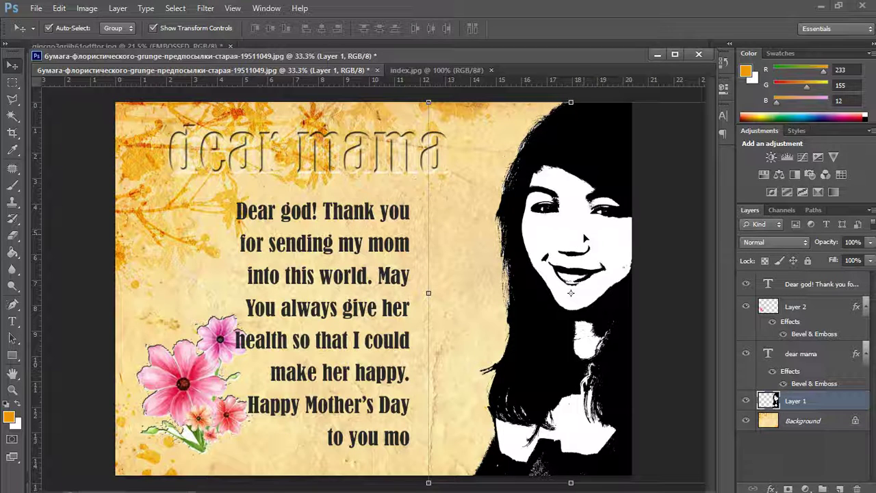
{"action": "left_click", "coordinate": [771, 488]}
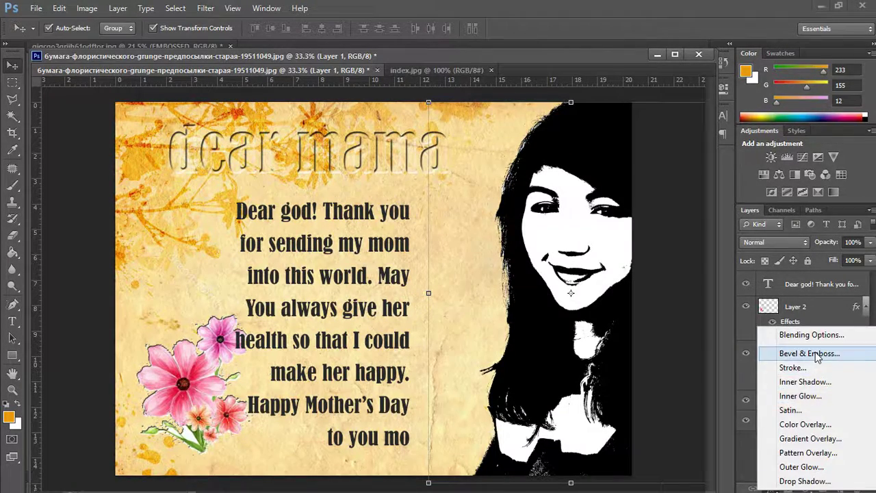
{"action": "left_click", "coordinate": [804, 353]}
{"action": "left_click_drag", "start_coordinate": [684, 56], "coordinate": [222, 128]}
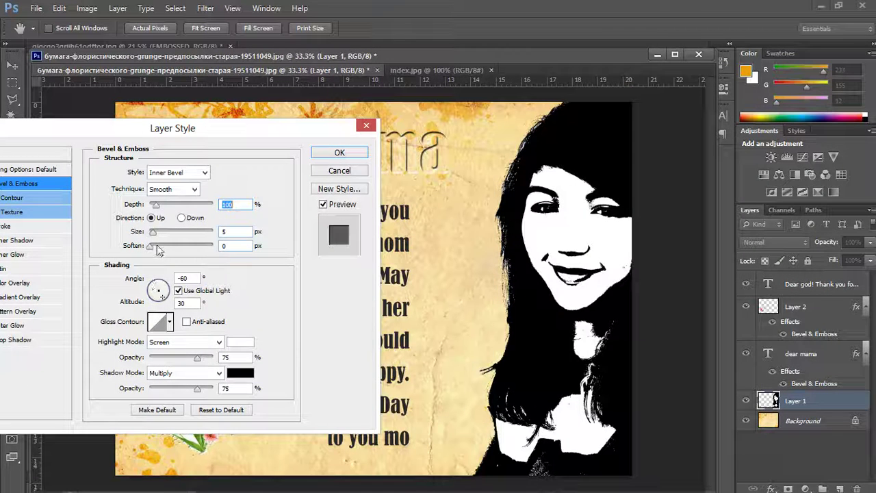
{"action": "left_click_drag", "start_coordinate": [155, 235], "coordinate": [152, 237]}
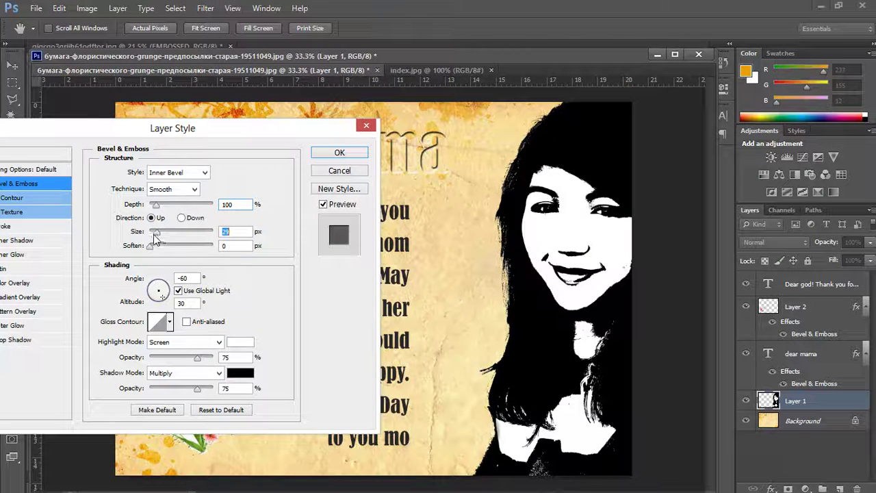
{"action": "left_click_drag", "start_coordinate": [155, 206], "coordinate": [164, 208]}
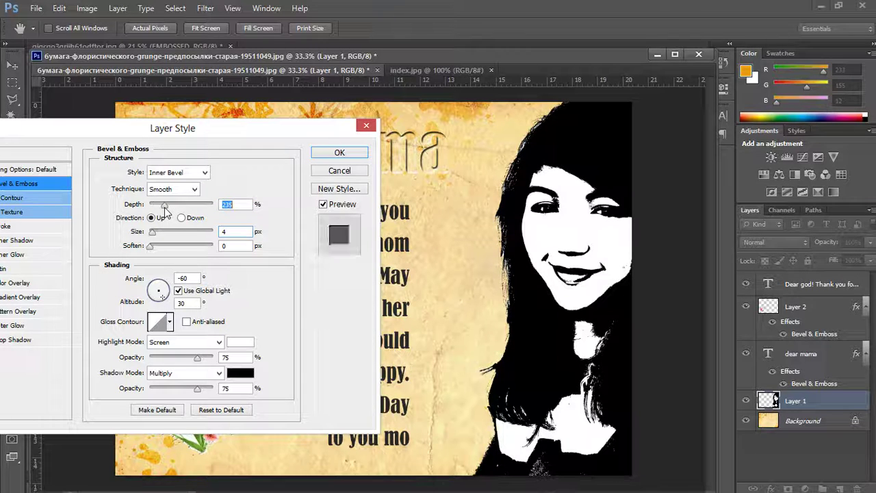
{"action": "left_click_drag", "start_coordinate": [163, 206], "coordinate": [156, 206]}
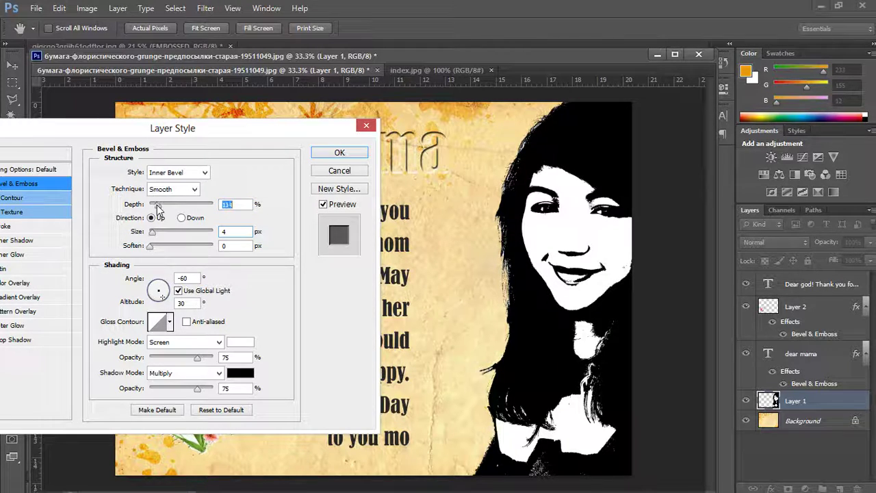
{"action": "left_click", "coordinate": [336, 152]}
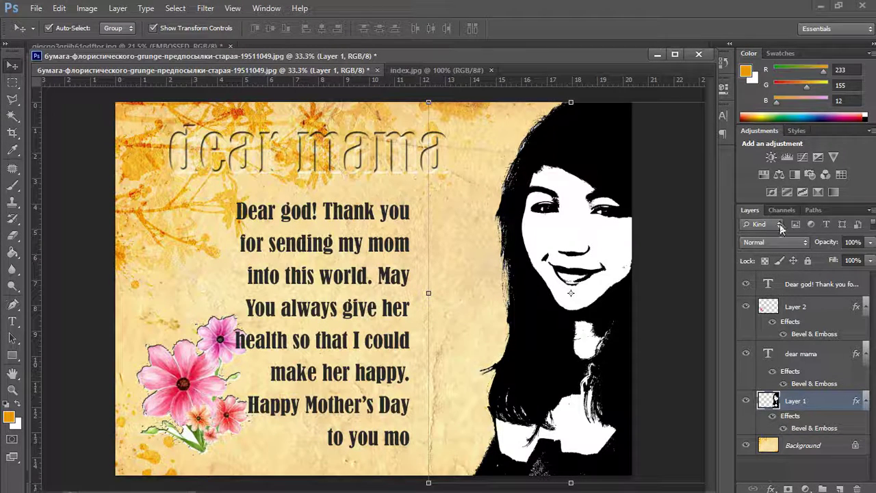
Step: Set portrait Layer 1 to Screen blend mode, then review its Bevel & Emboss without changes
{"action": "left_click", "coordinate": [805, 246]}
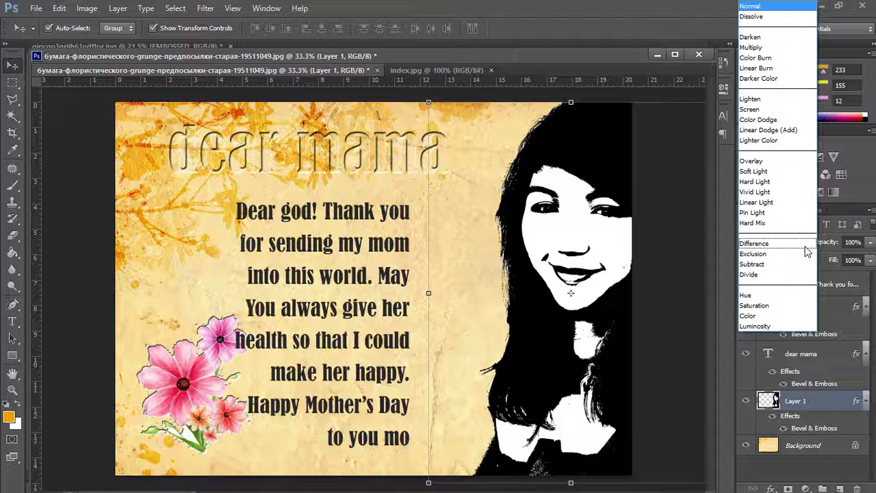
{"action": "left_click", "coordinate": [757, 114]}
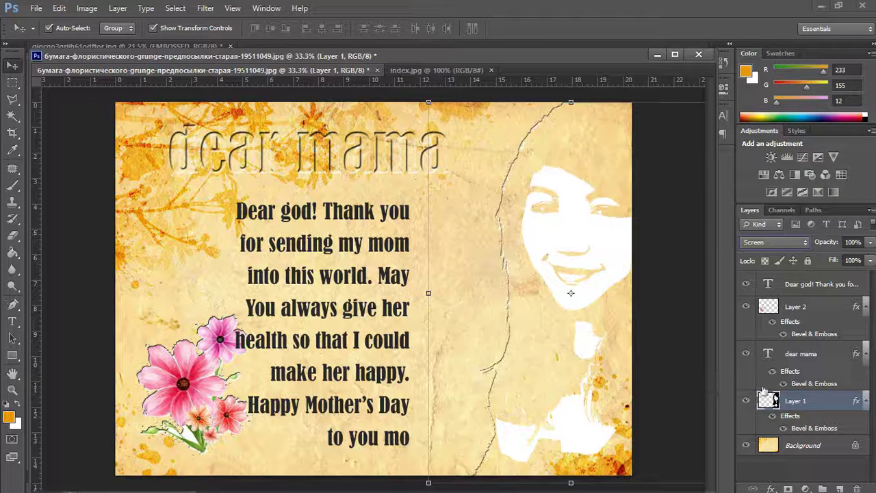
{"action": "double_click", "coordinate": [797, 408]}
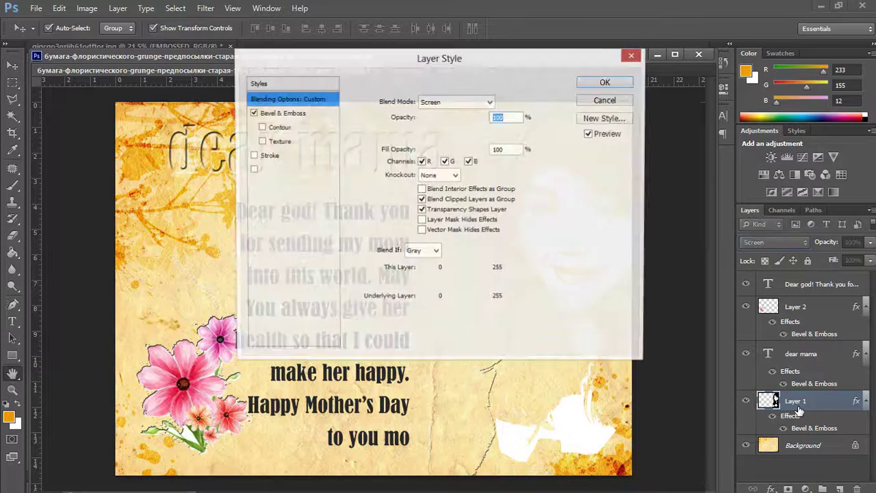
{"action": "left_click_drag", "start_coordinate": [339, 67], "coordinate": [139, 168]}
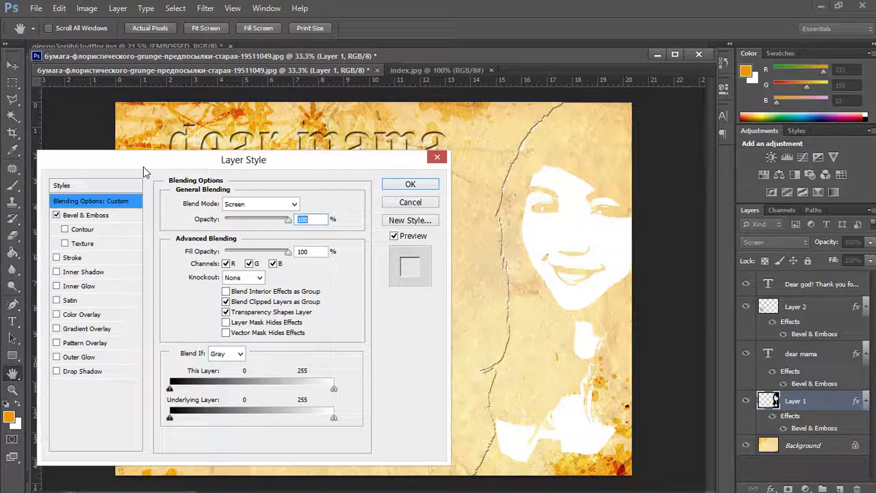
{"action": "left_click", "coordinate": [104, 216]}
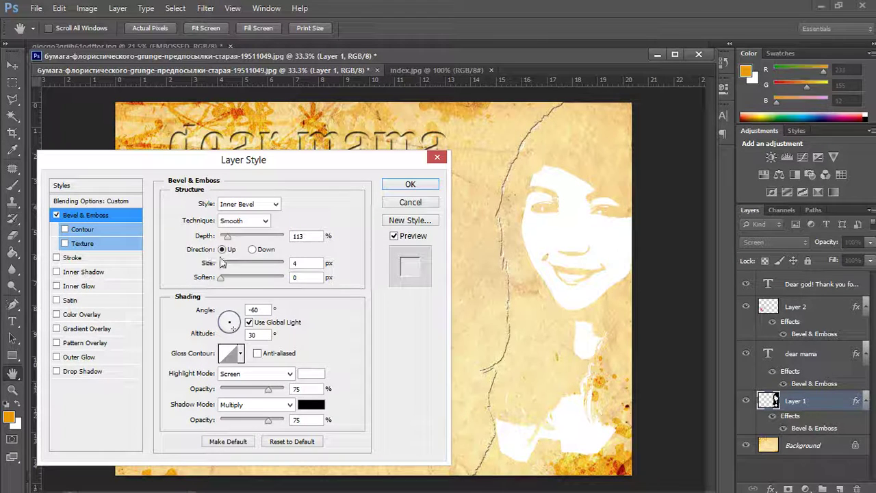
{"action": "left_click_drag", "start_coordinate": [229, 271], "coordinate": [223, 269]}
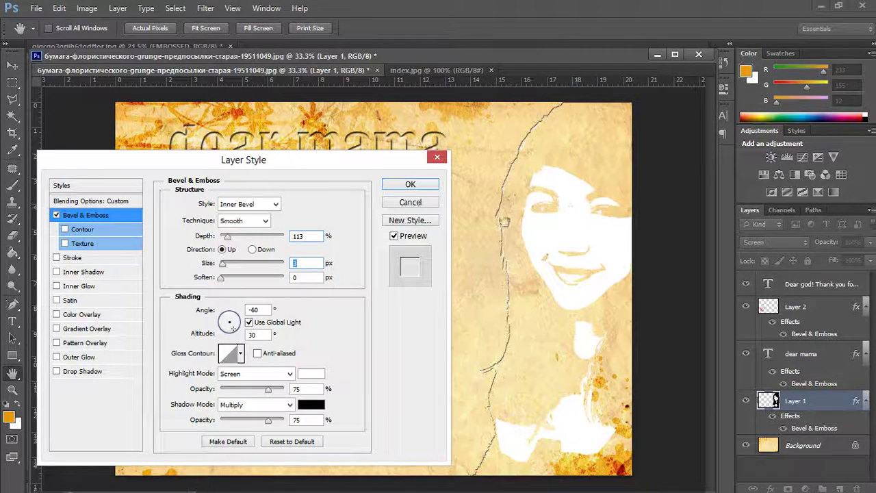
{"action": "left_click", "coordinate": [410, 202]}
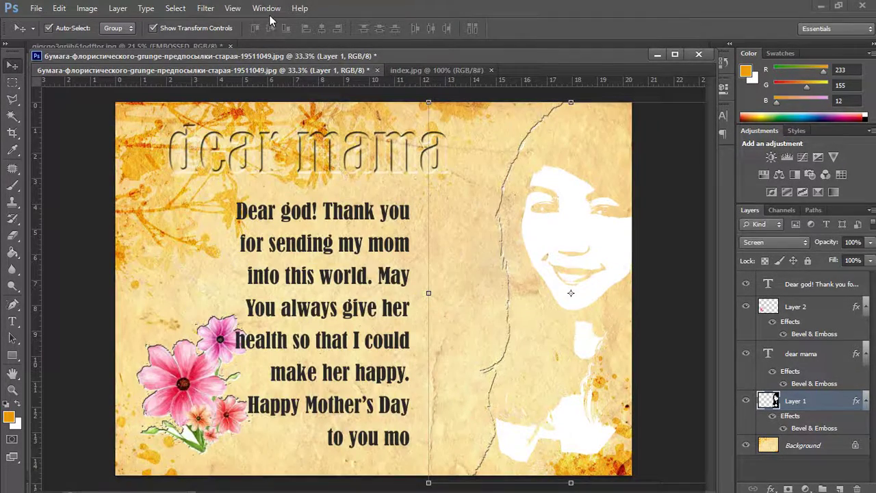
Step: Show the History panel and revert the portrait's Screen blend, then select the 'dear mama' title
{"action": "left_click", "coordinate": [267, 9]}
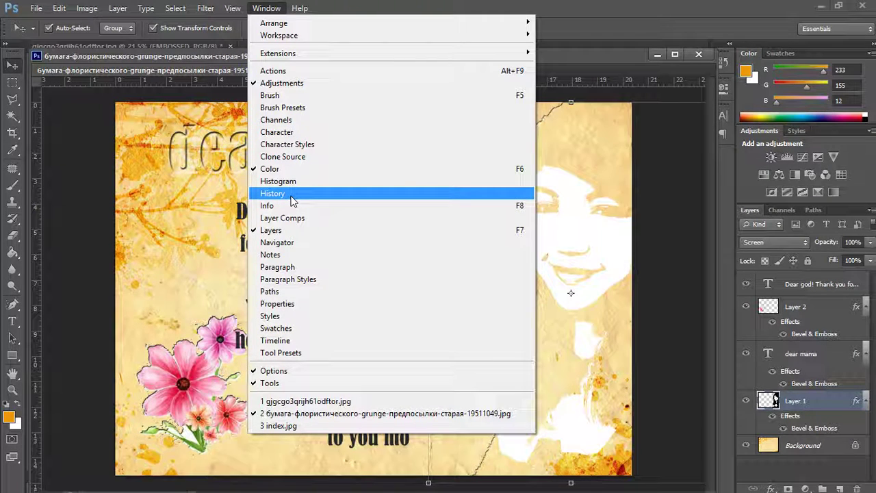
{"action": "left_click", "coordinate": [292, 195]}
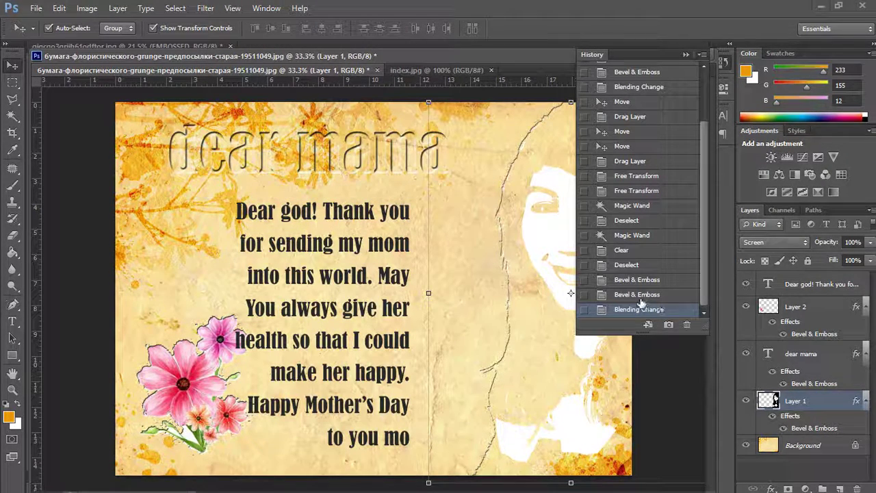
{"action": "left_click", "coordinate": [640, 297]}
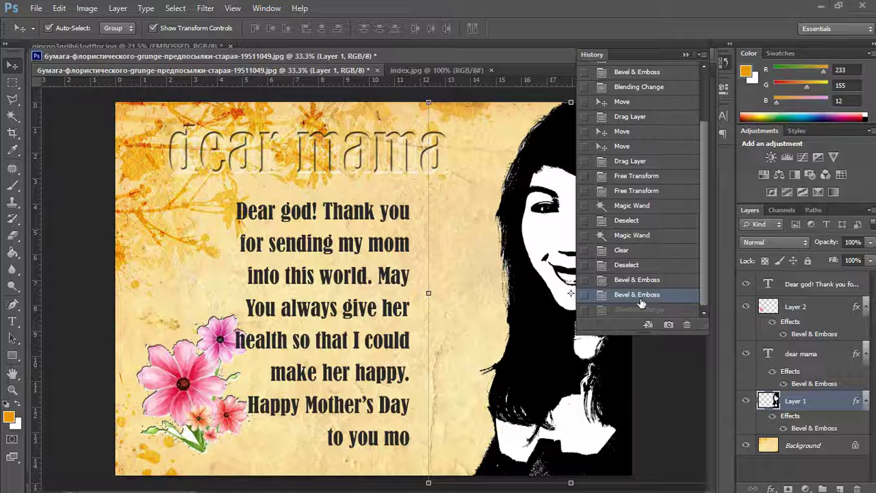
{"action": "left_click", "coordinate": [672, 405]}
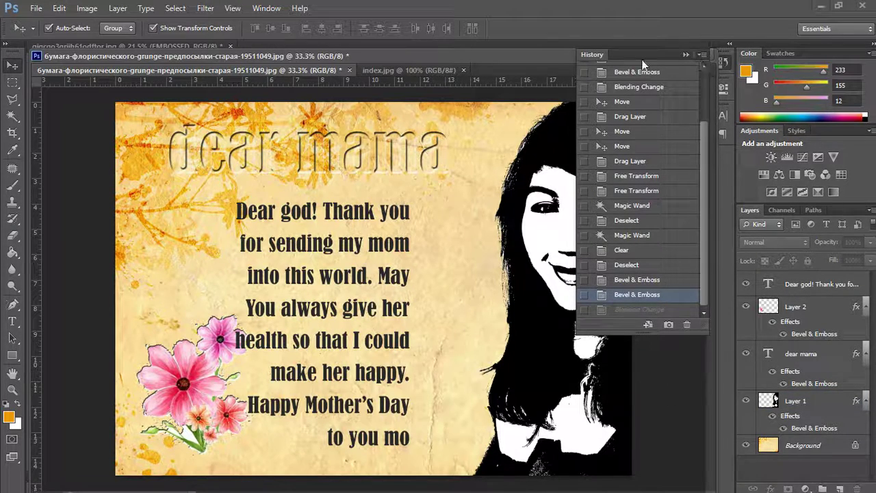
{"action": "left_click_drag", "start_coordinate": [642, 59], "coordinate": [759, 190]}
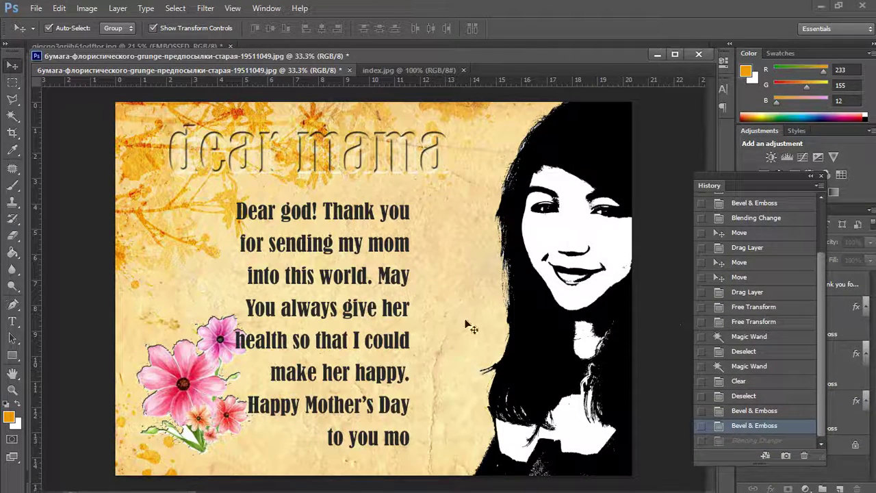
{"action": "left_click", "coordinate": [334, 166]}
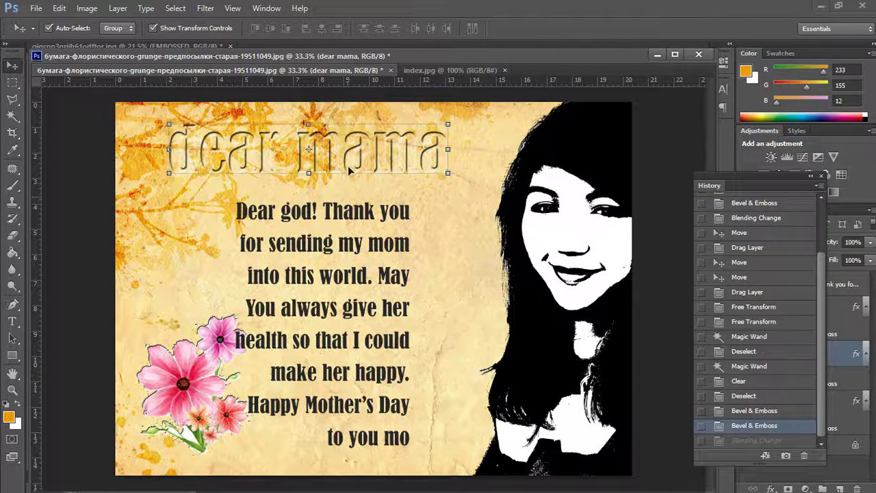
Step: Raise the 'dear mama' title's Bevel & Emboss depth to 174% and fine-tune a smaller size
{"action": "left_click", "coordinate": [117, 8]}
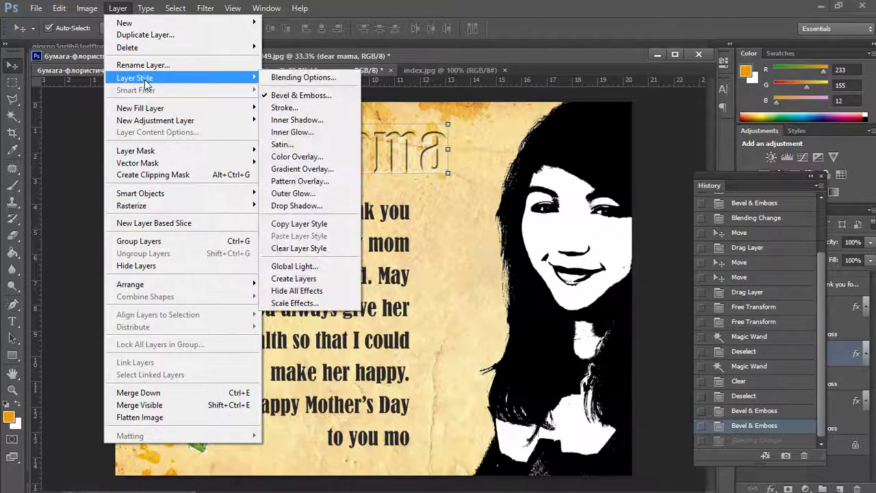
{"action": "left_click", "coordinate": [301, 94]}
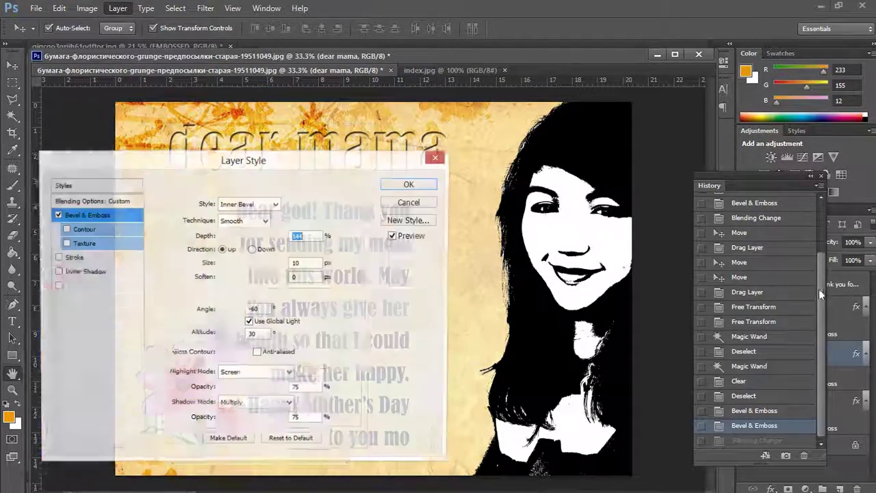
{"action": "left_click_drag", "start_coordinate": [301, 158], "coordinate": [746, 93]}
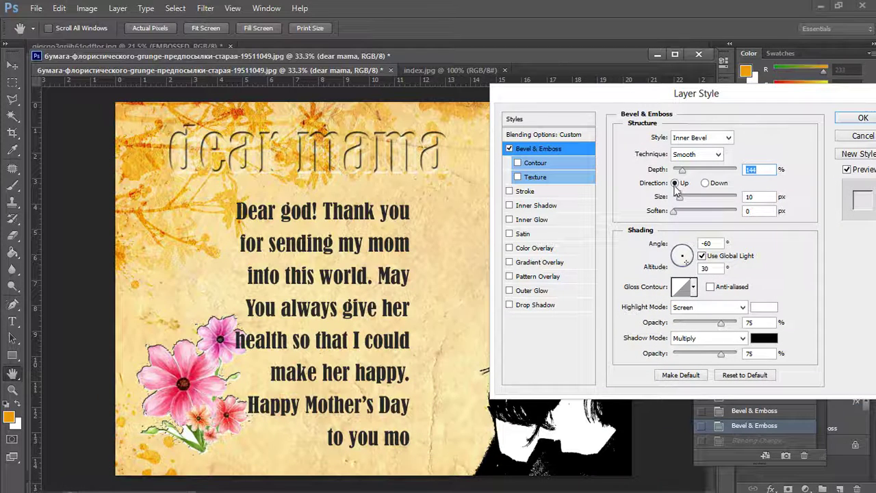
{"action": "left_click_drag", "start_coordinate": [680, 198], "coordinate": [672, 201]}
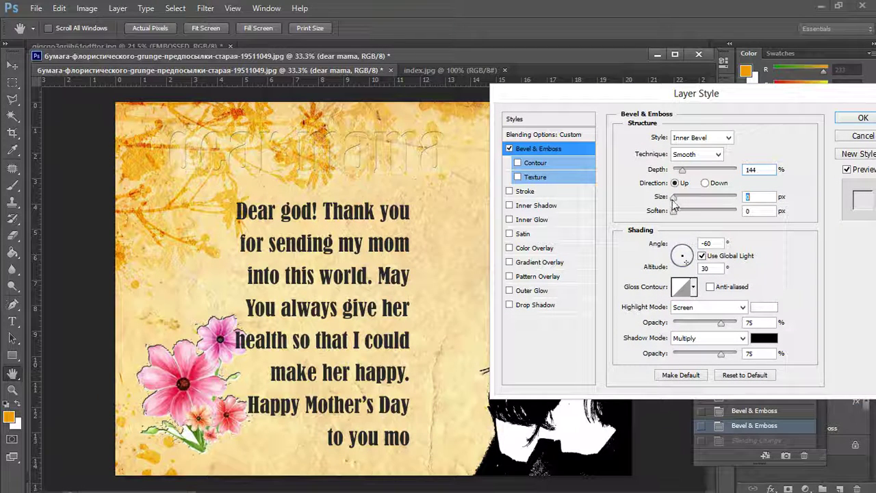
{"action": "left_click_drag", "start_coordinate": [684, 173], "coordinate": [677, 197]}
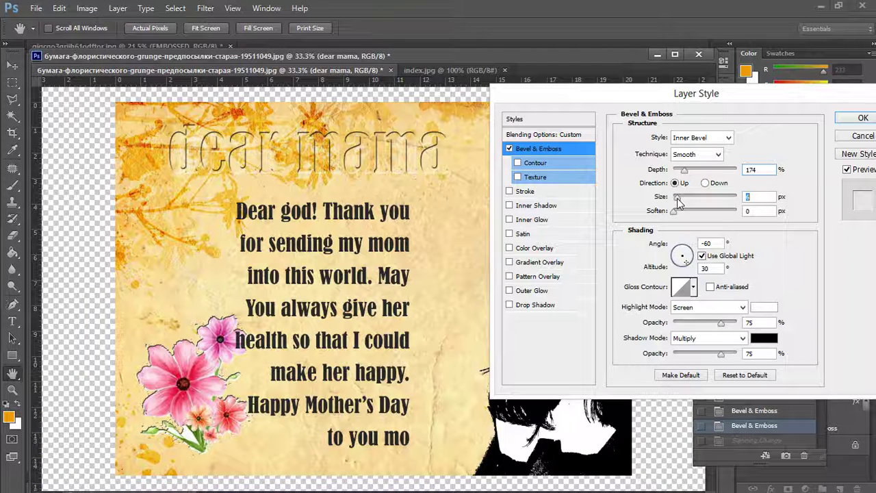
{"action": "left_click_drag", "start_coordinate": [677, 198], "coordinate": [679, 200]}
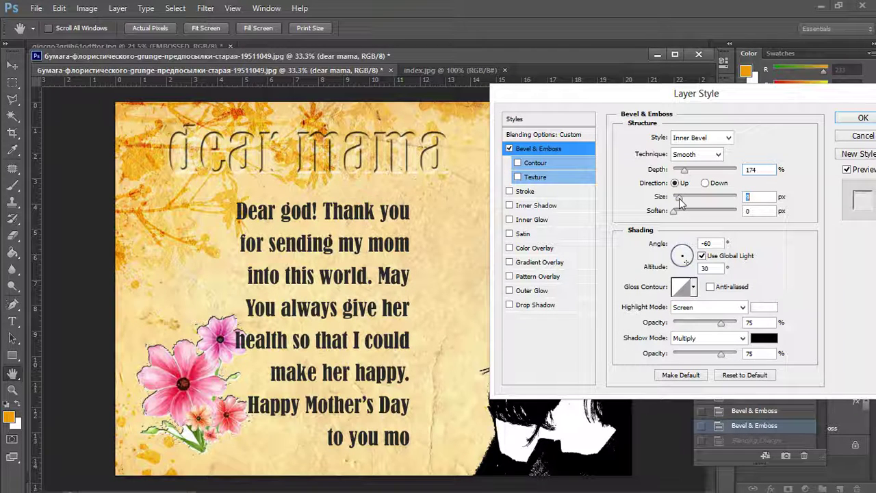
{"action": "left_click", "coordinate": [863, 119]}
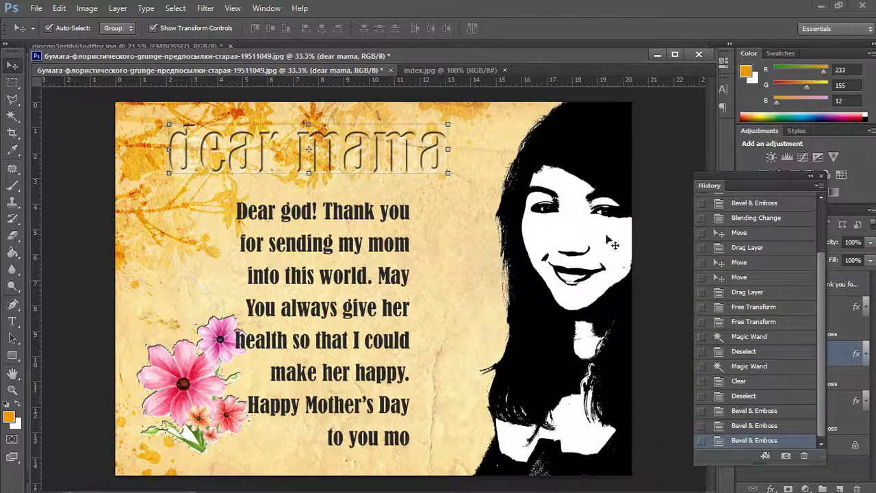
{"action": "left_click", "coordinate": [656, 301]}
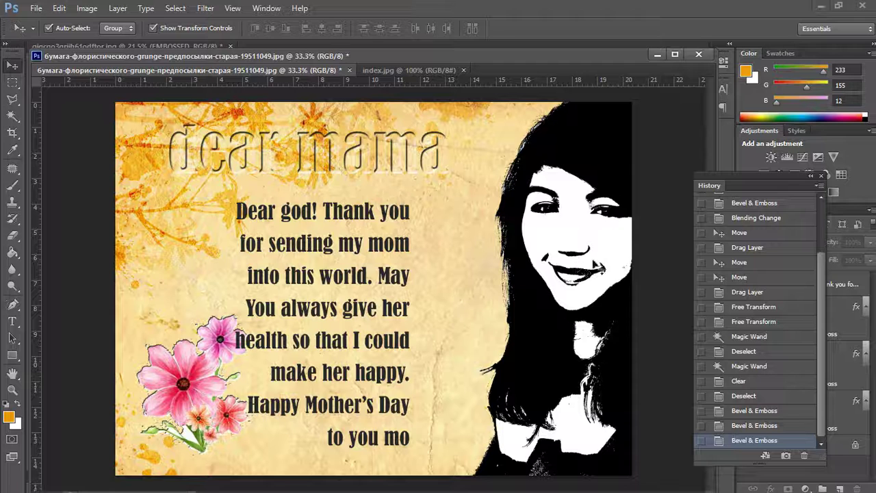
{"action": "left_click", "coordinate": [89, 9]}
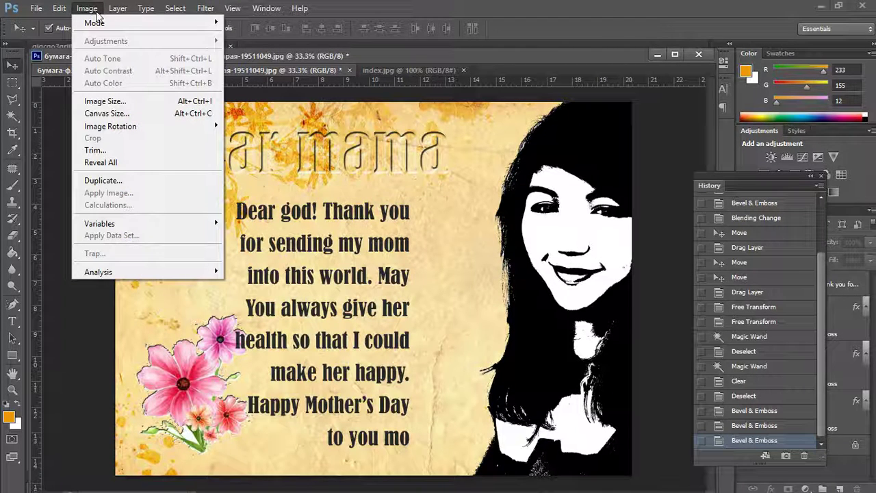
{"action": "key", "text": "Escape"}
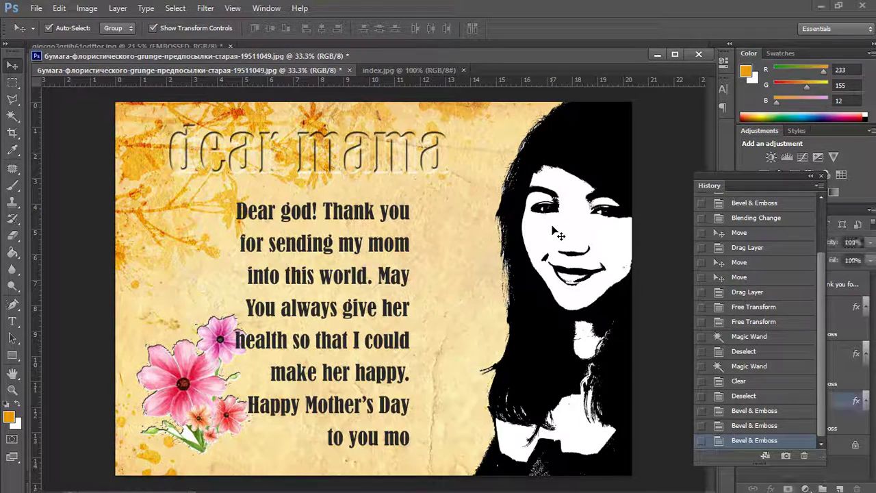
{"action": "left_click", "coordinate": [462, 202]}
{"action": "left_click", "coordinate": [87, 8]}
{"action": "mouse_move", "coordinate": [106, 41]}
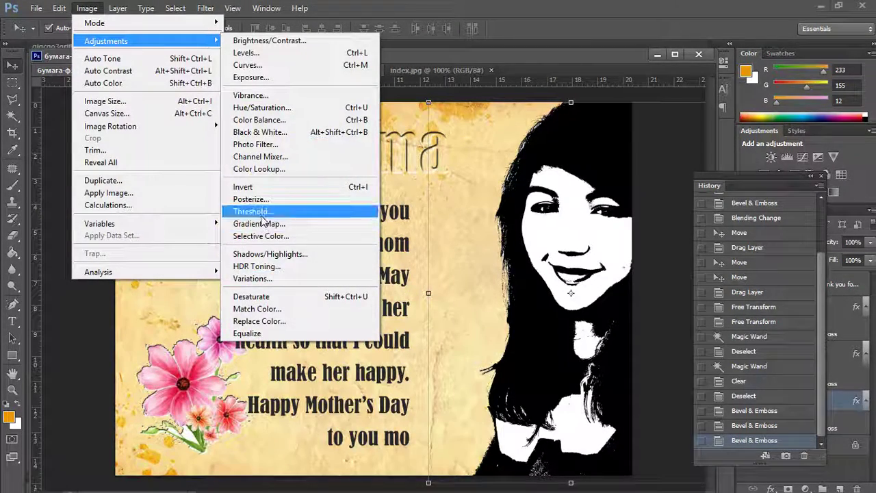
{"action": "left_click", "coordinate": [350, 274]}
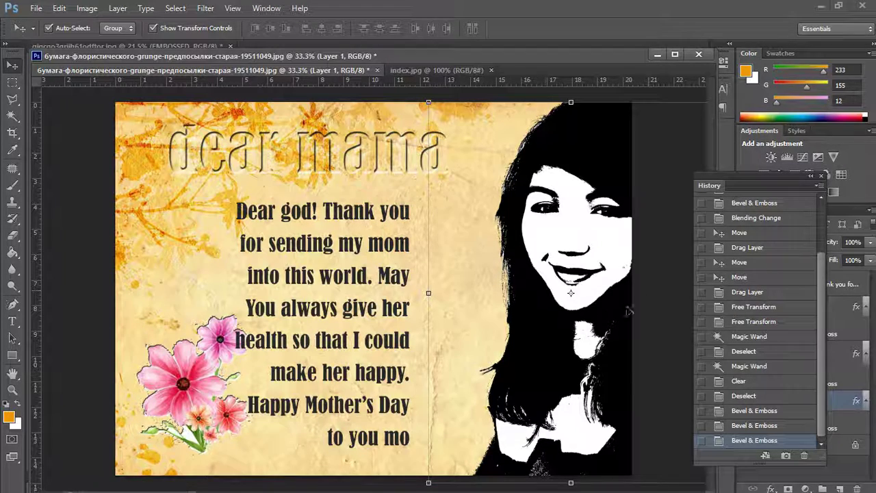
{"action": "left_click", "coordinate": [339, 168]}
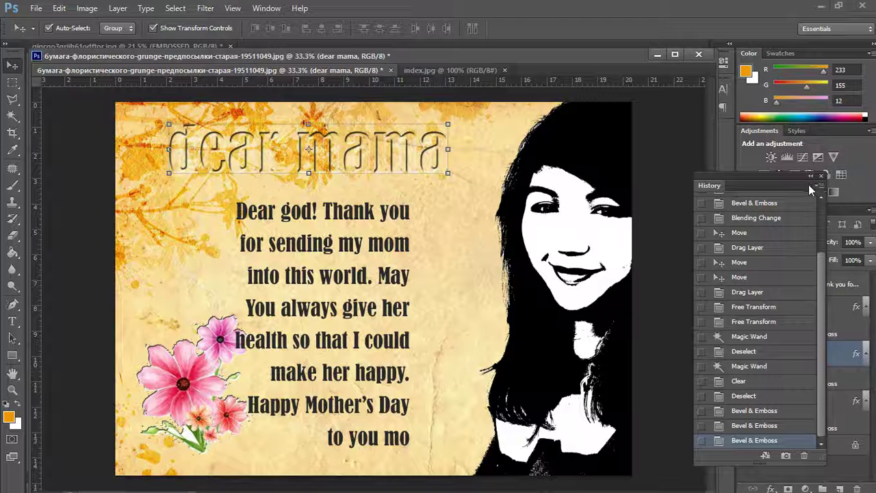
{"action": "left_click", "coordinate": [117, 9]}
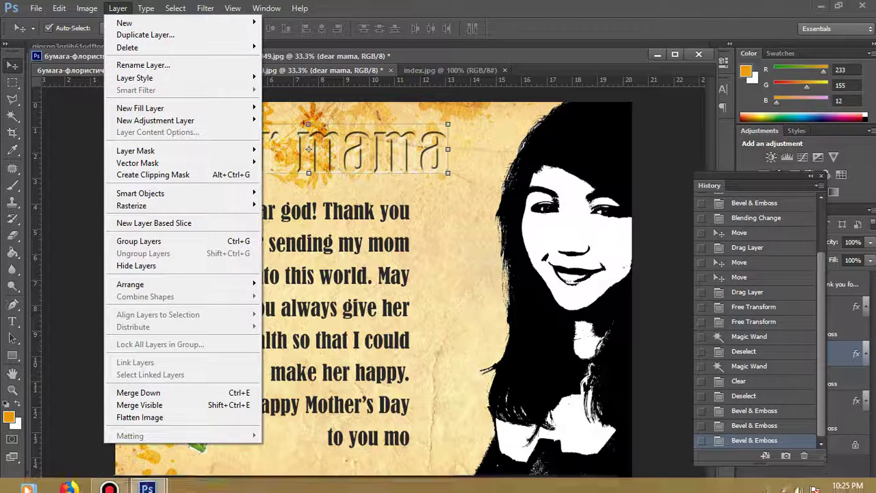
{"action": "left_click", "coordinate": [663, 346]}
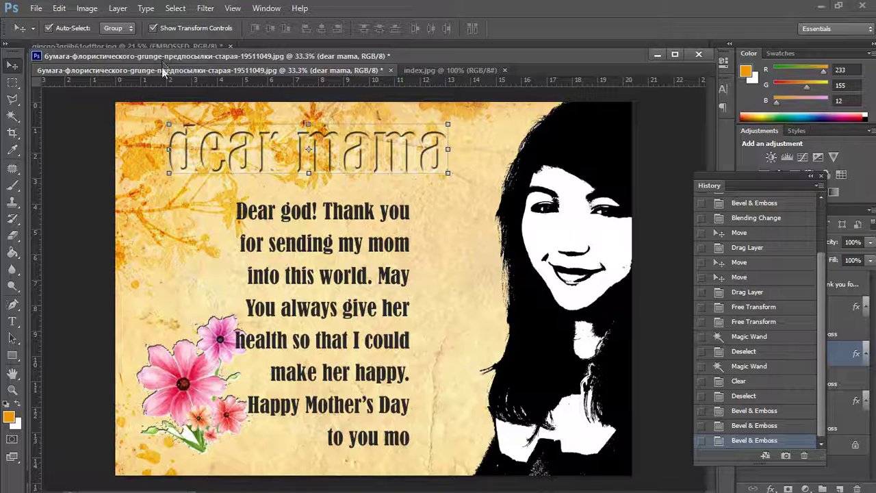
Step: Move aside and minimize the card and index.jpg flower windows, leaving the EMBOSSED wood document active
{"action": "left_click_drag", "start_coordinate": [162, 60], "coordinate": [231, 134]}
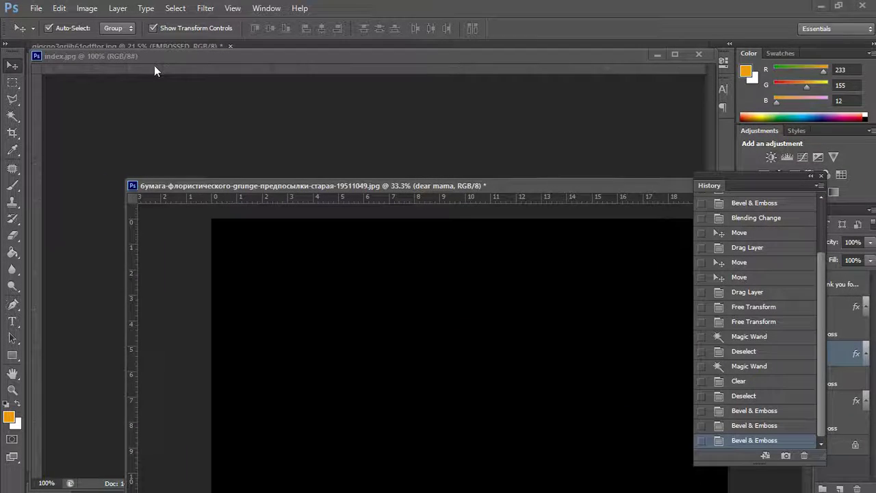
{"action": "left_click_drag", "start_coordinate": [157, 69], "coordinate": [254, 122]}
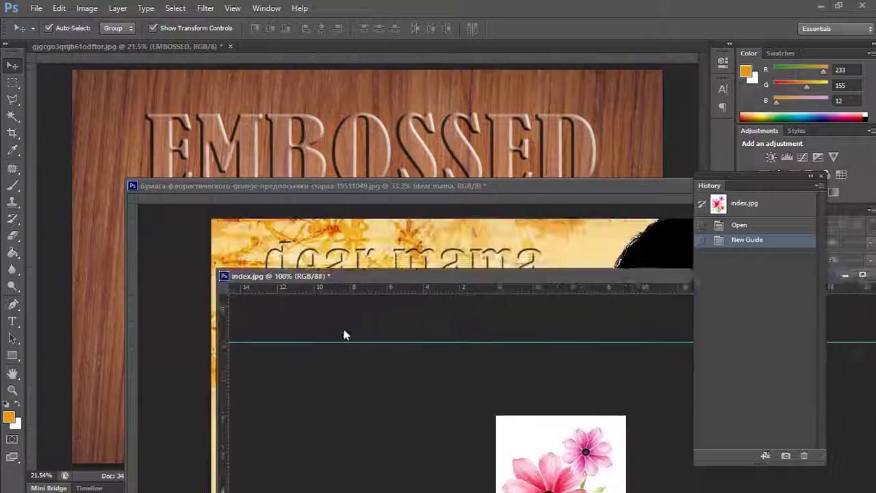
{"action": "left_click_drag", "start_coordinate": [116, 59], "coordinate": [331, 323]}
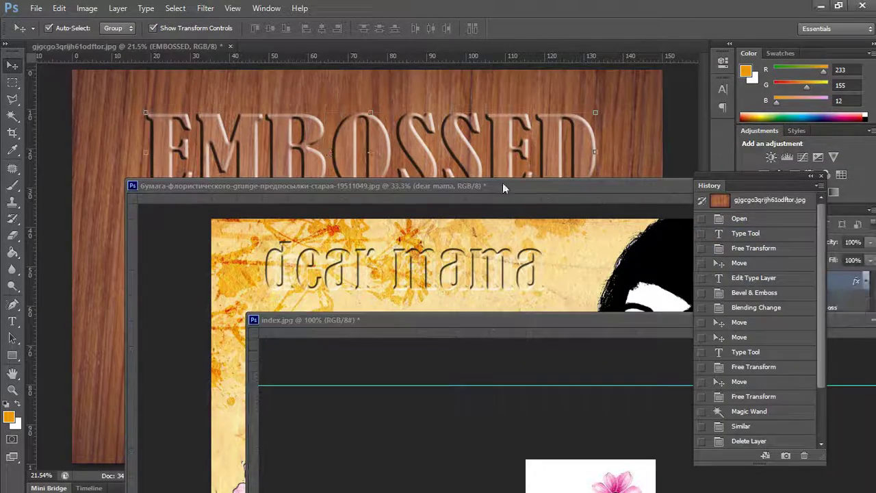
{"action": "left_click_drag", "start_coordinate": [665, 185], "coordinate": [369, 275]}
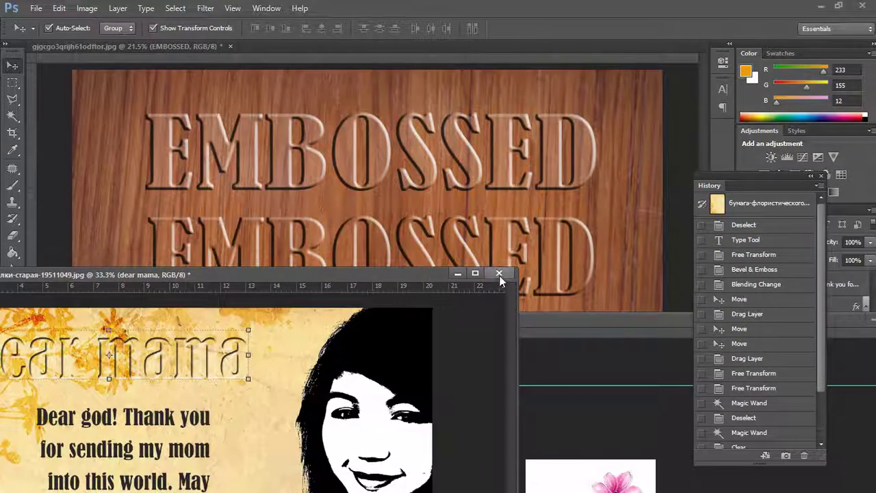
{"action": "left_click", "coordinate": [457, 273]}
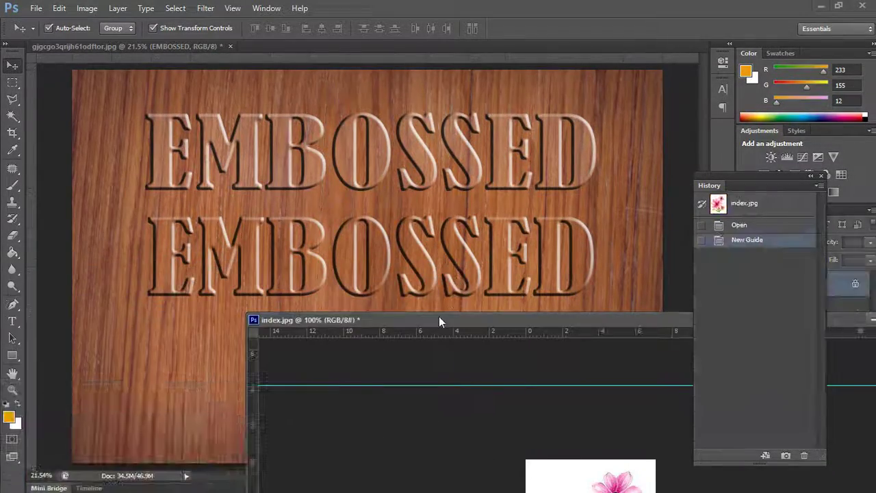
{"action": "left_click_drag", "start_coordinate": [471, 320], "coordinate": [284, 275]}
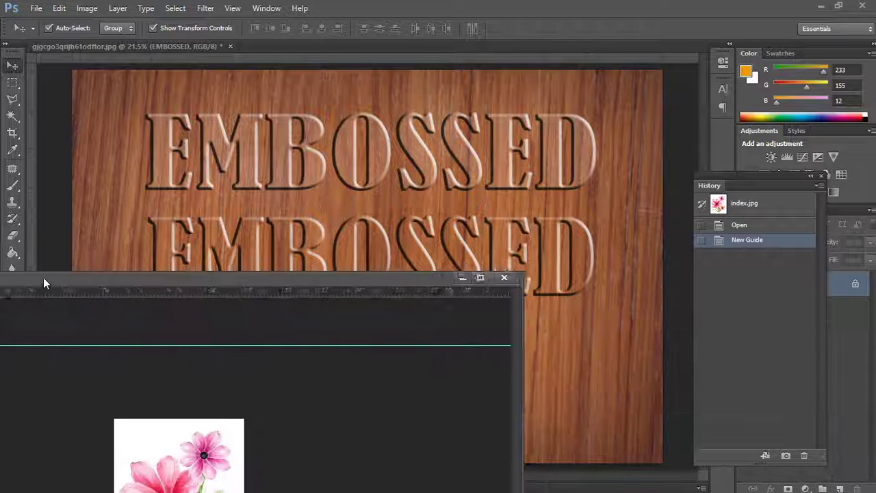
{"action": "left_click", "coordinate": [445, 276]}
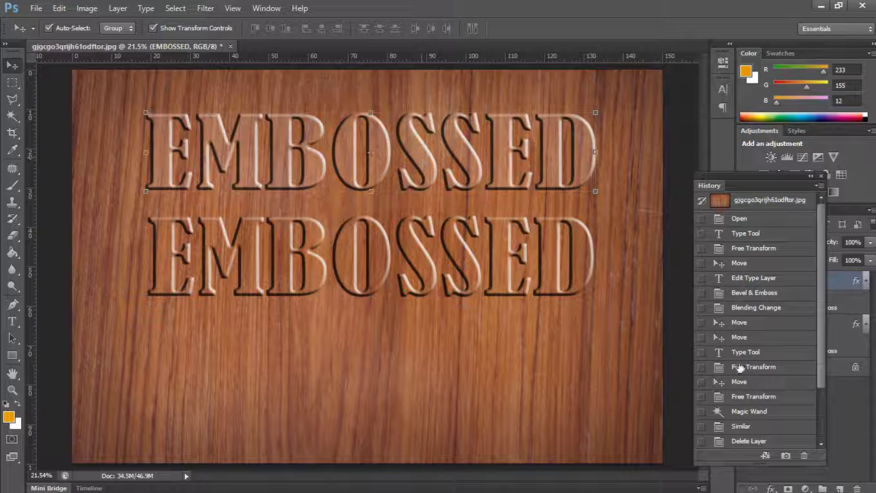
Step: Collapse History, select the lower EMBOSSED text layer and browse the Select and Edit menus
{"action": "left_click", "coordinate": [810, 176]}
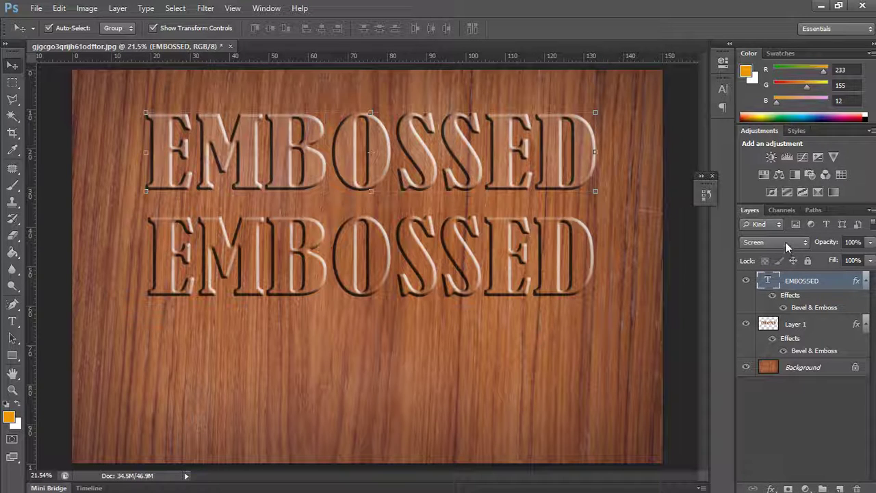
{"action": "left_click", "coordinate": [579, 273]}
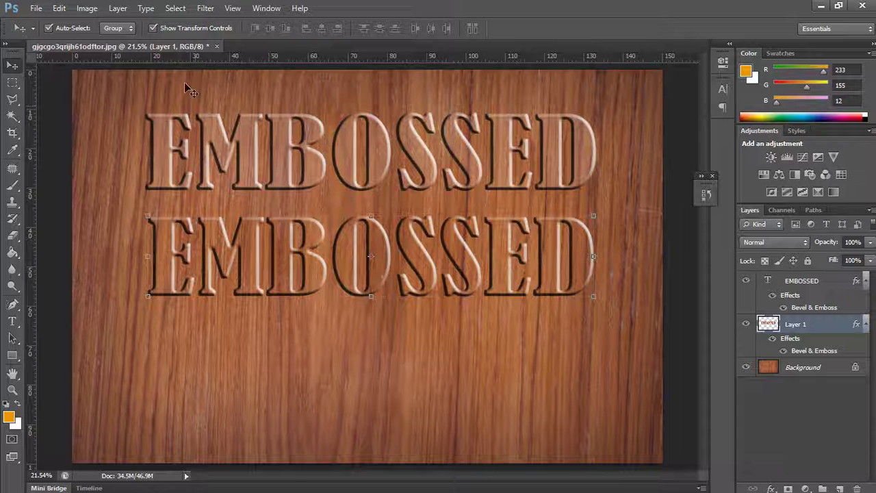
{"action": "left_click", "coordinate": [175, 8]}
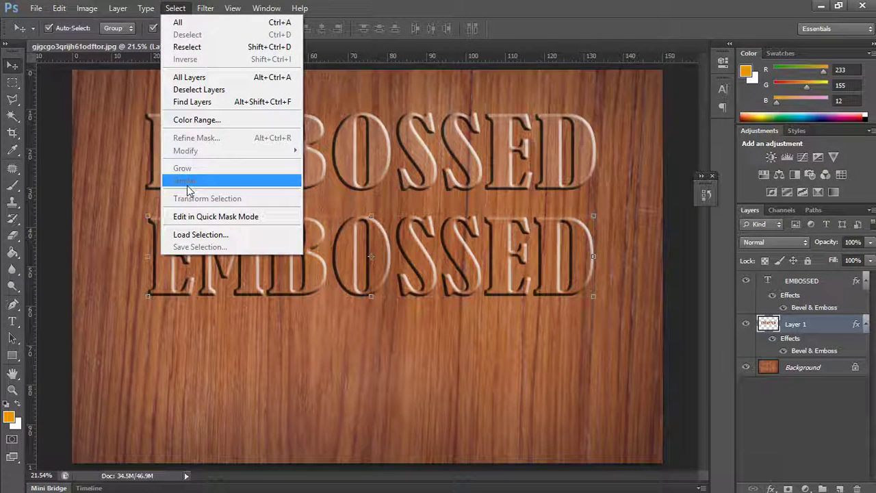
{"action": "left_click", "coordinate": [584, 392]}
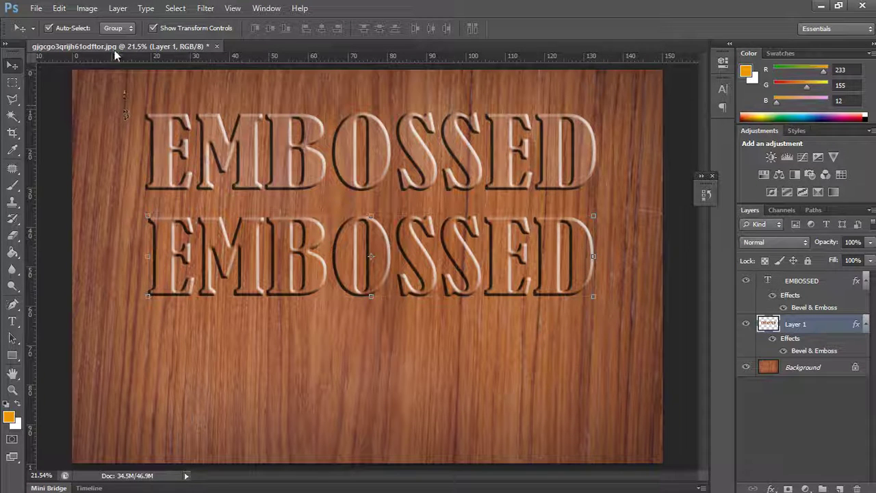
{"action": "left_click", "coordinate": [61, 9]}
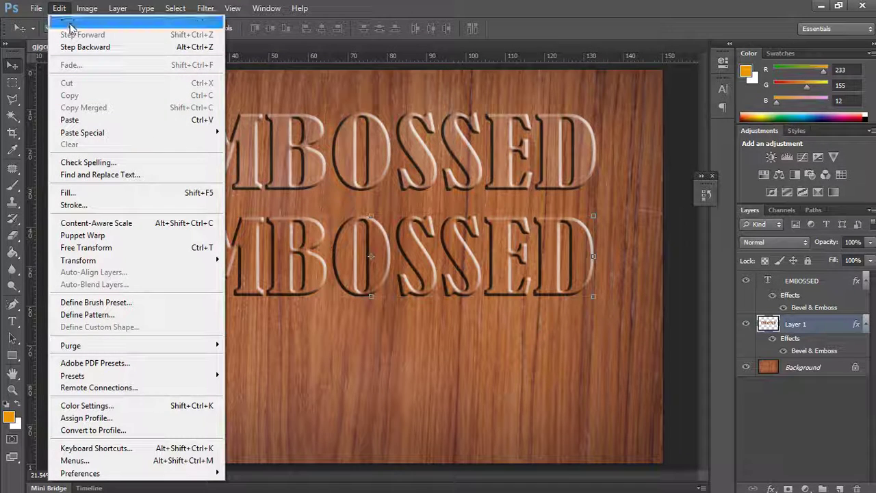
{"action": "left_click", "coordinate": [311, 372]}
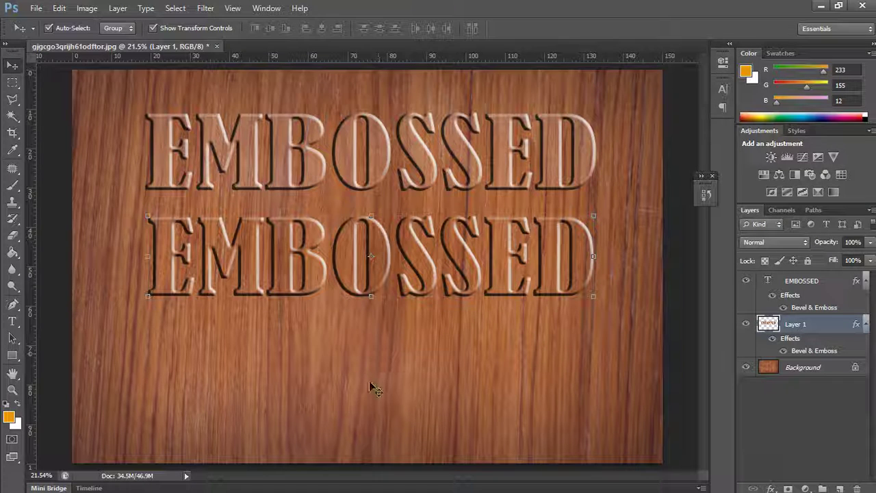
Step: Deselect the layer, minimize Photoshop and bring up the Bandicam taskbar menu
{"action": "left_click", "coordinate": [356, 365]}
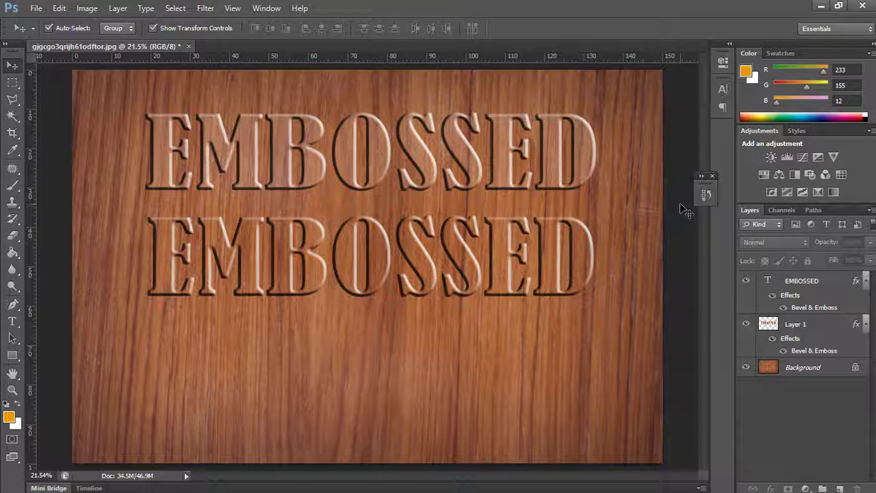
{"action": "left_click", "coordinate": [822, 6]}
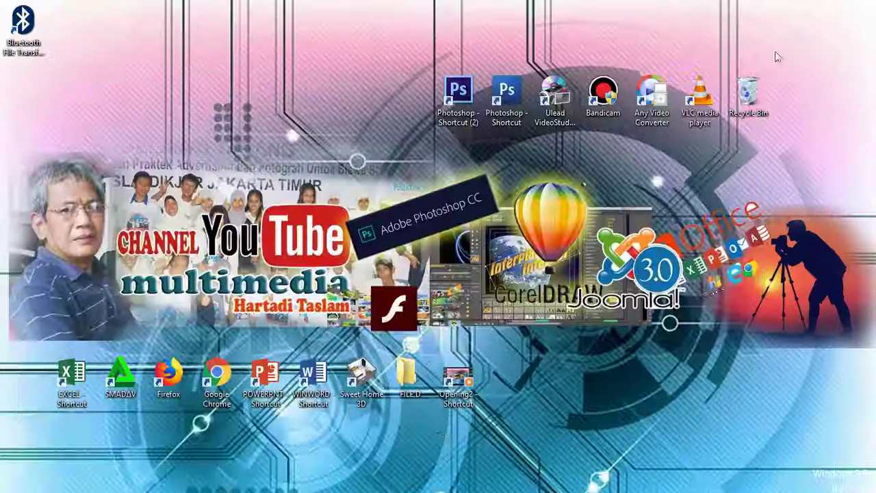
{"action": "right_click", "coordinate": [110, 482]}
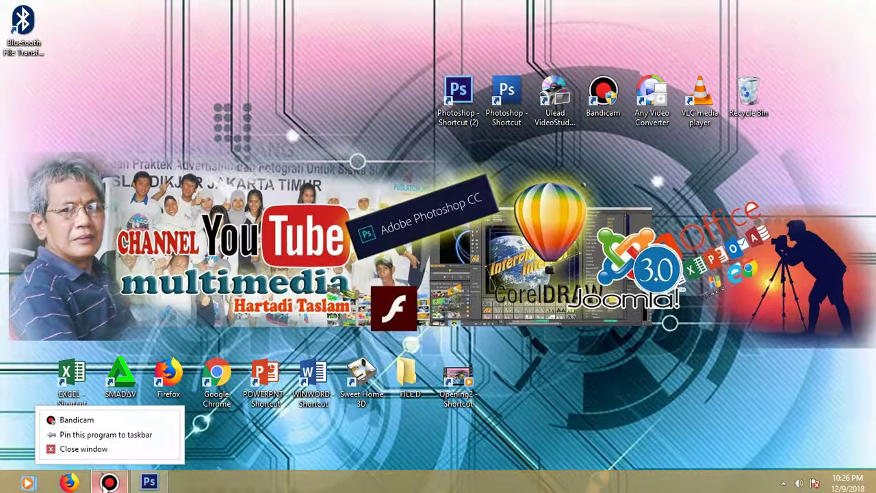